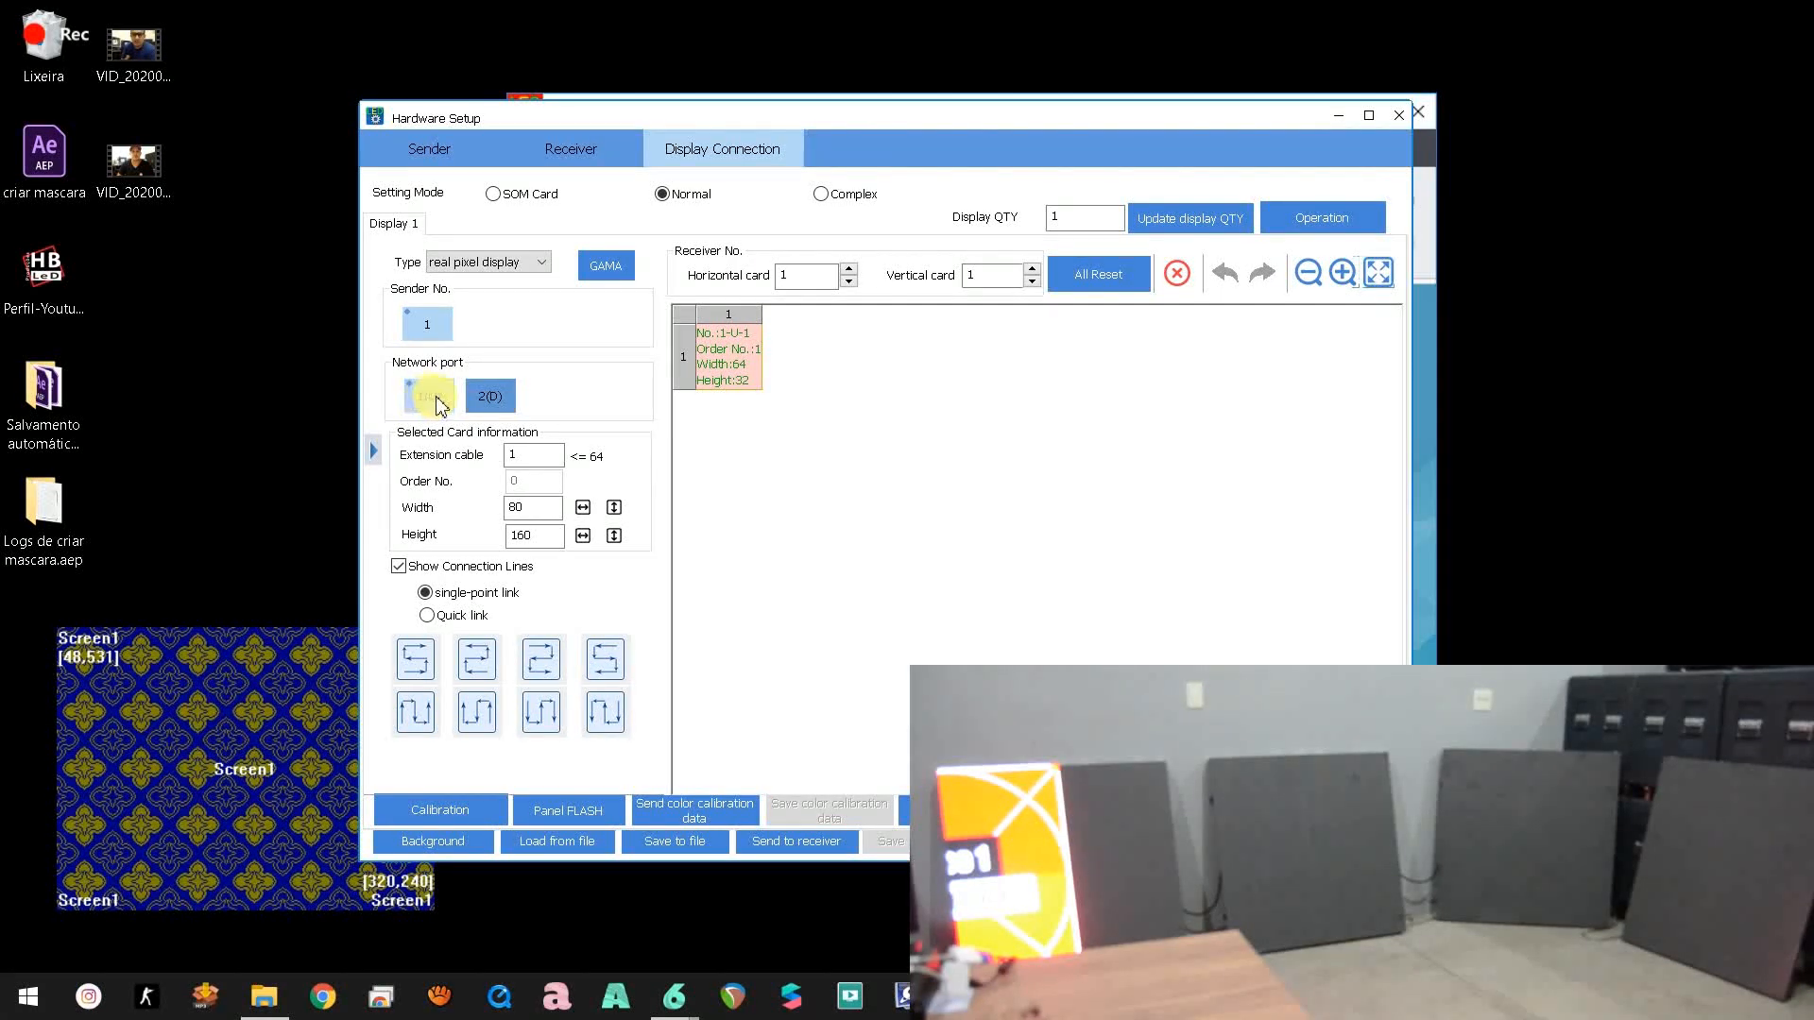
# Step: Reset the receiver layout to two horizontal cards and link both, in order, on network port 1(U) at 80 × 160
pyautogui.click(1098, 274)
pyautogui.click(848, 269)
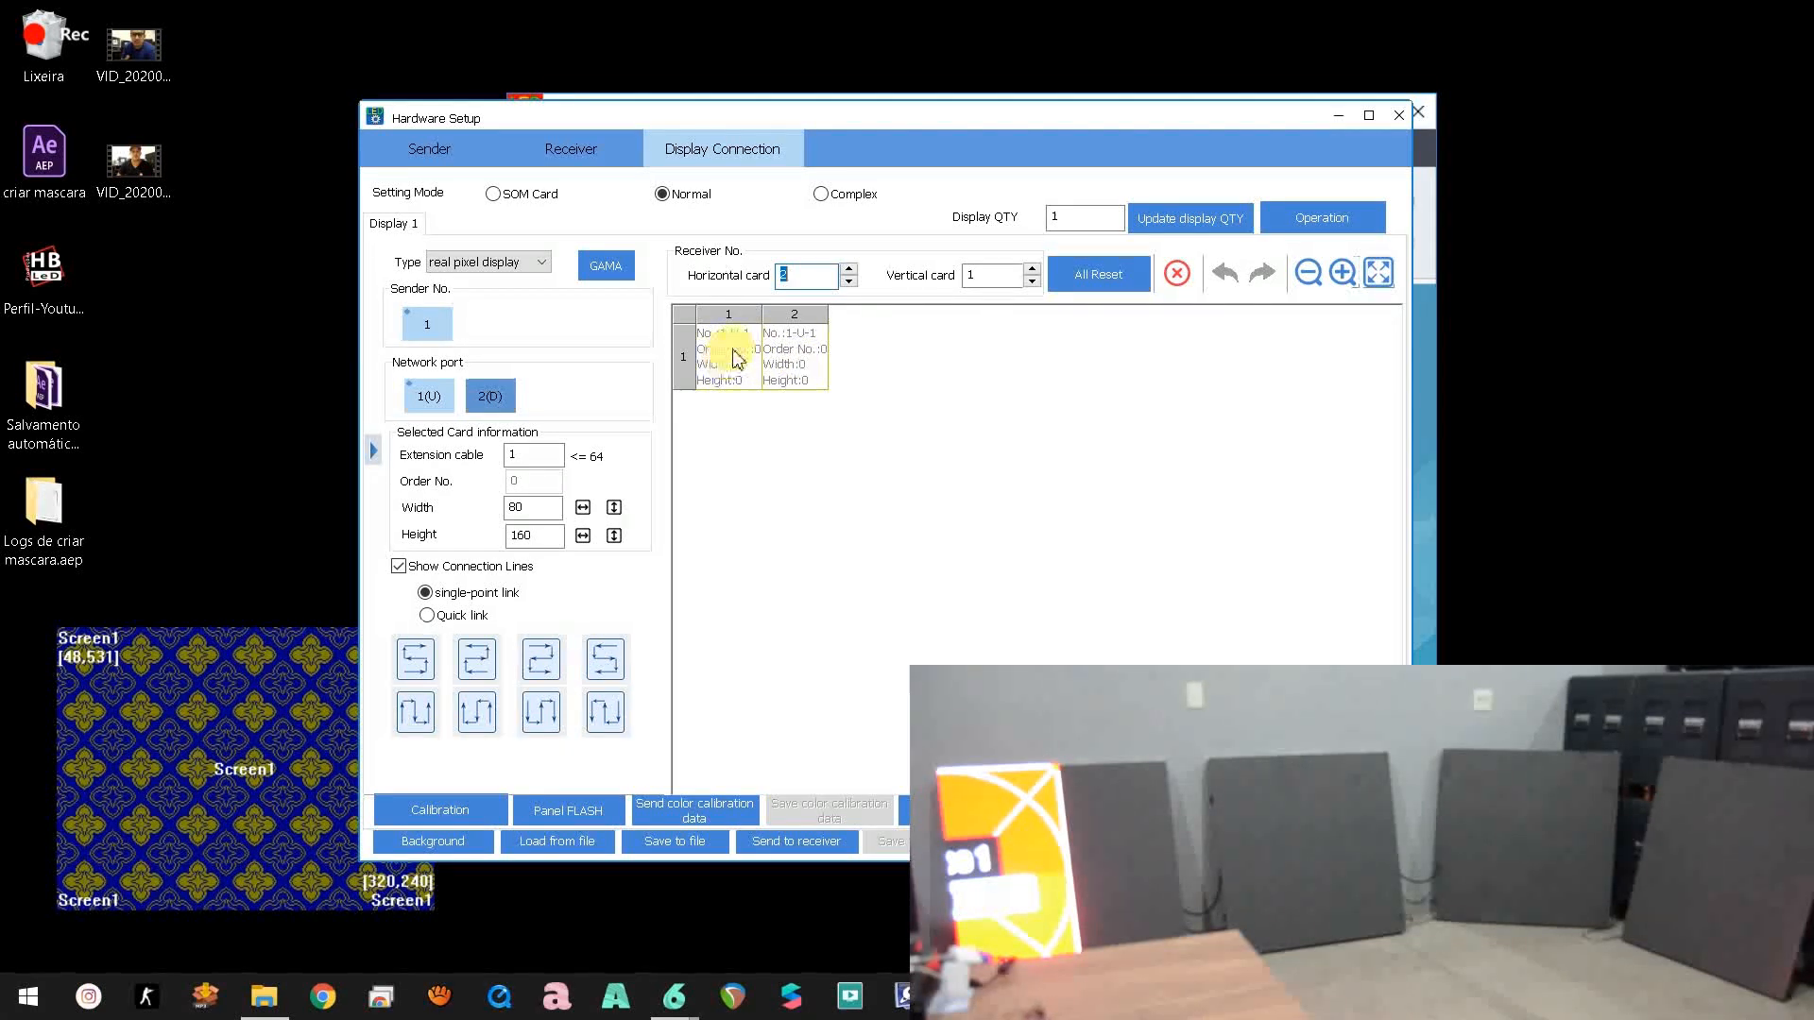
pyautogui.click(525, 507)
pyautogui.moveTo(524, 508)
pyautogui.mouseDown()
pyautogui.moveTo(495, 507)
pyautogui.moveTo(501, 536)
pyautogui.moveTo(504, 509)
pyautogui.mouseUp()
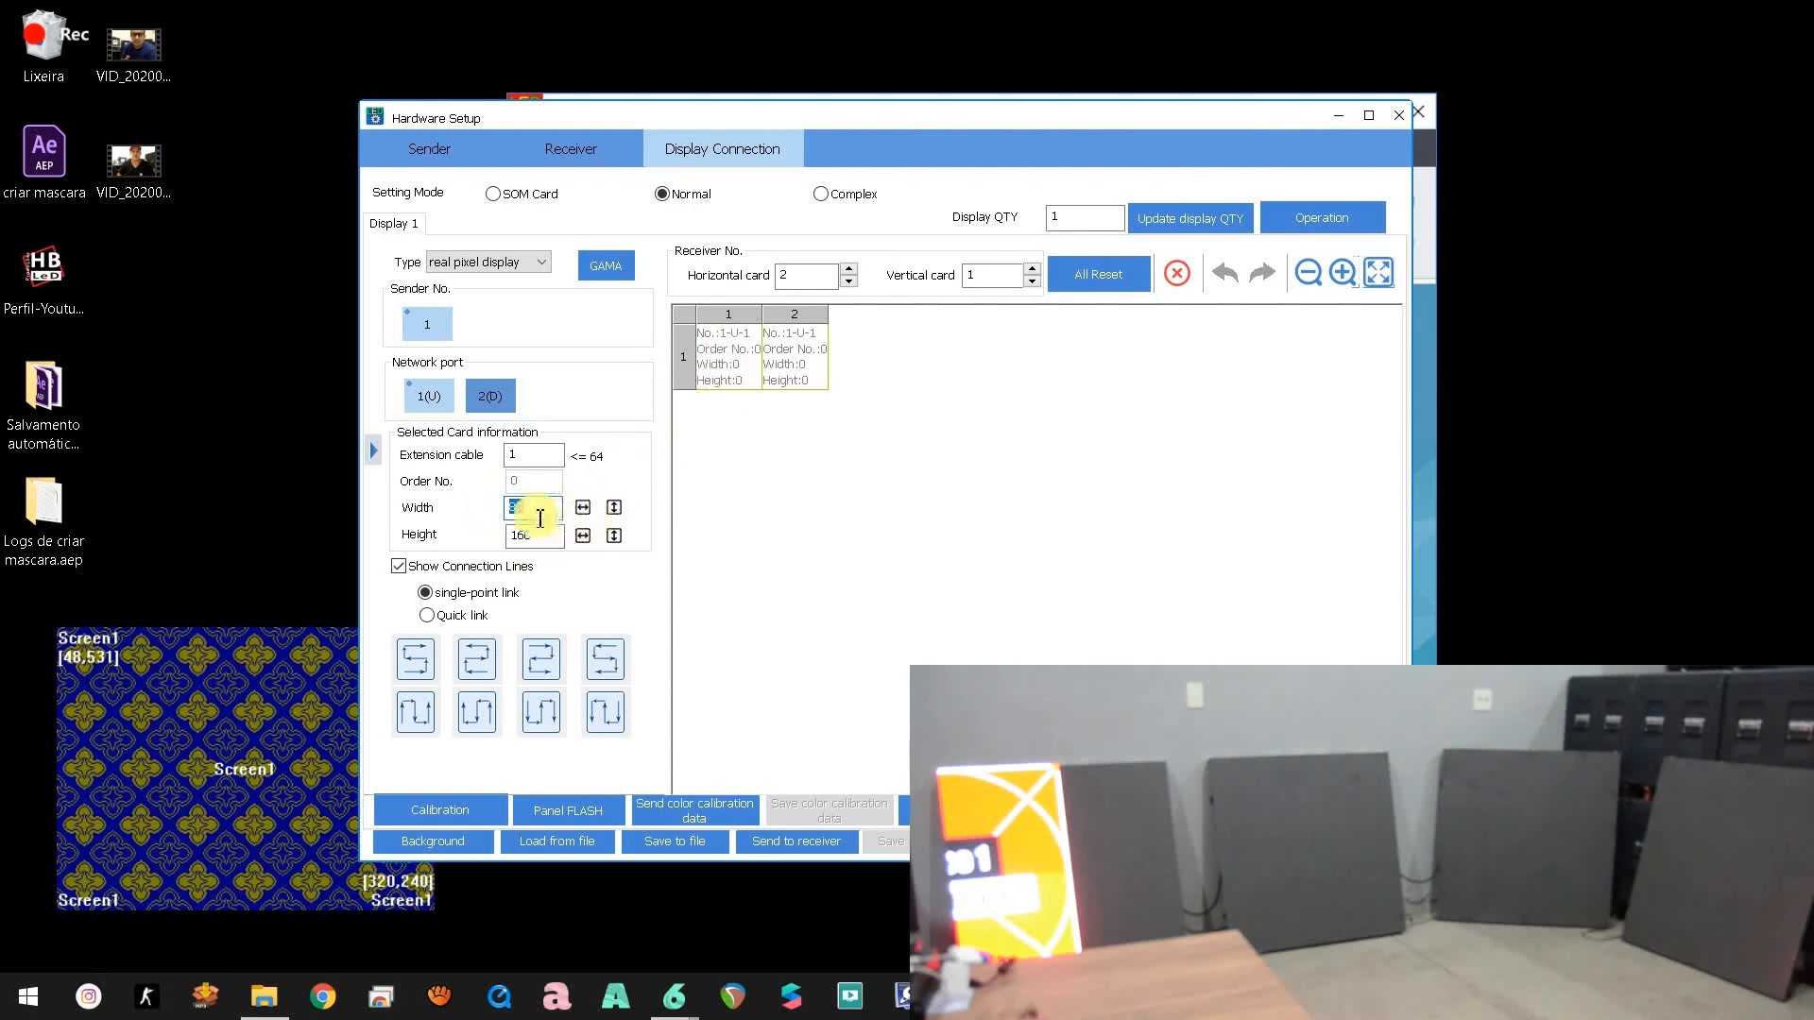
pyautogui.click(730, 367)
pyautogui.click(794, 364)
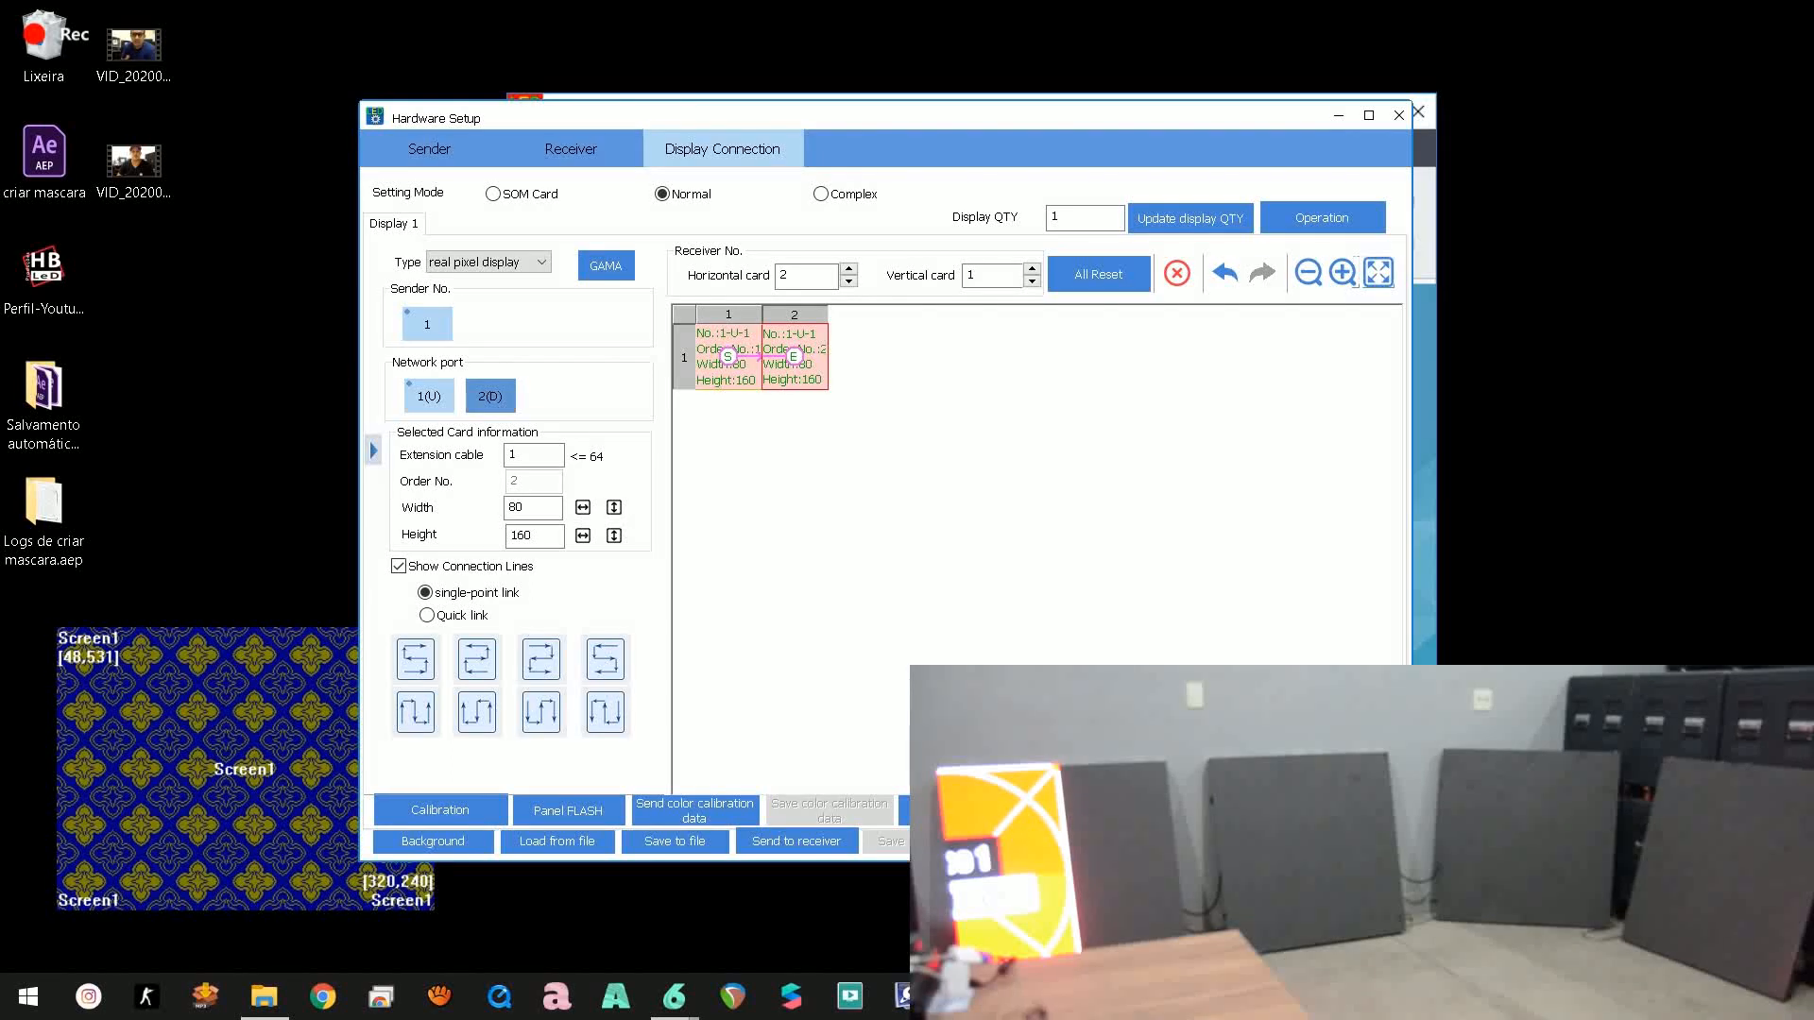
# Step: Send the two-card port 1(U) connection layout to the receiver and confirm that the LED screen is working
pyautogui.click(796, 850)
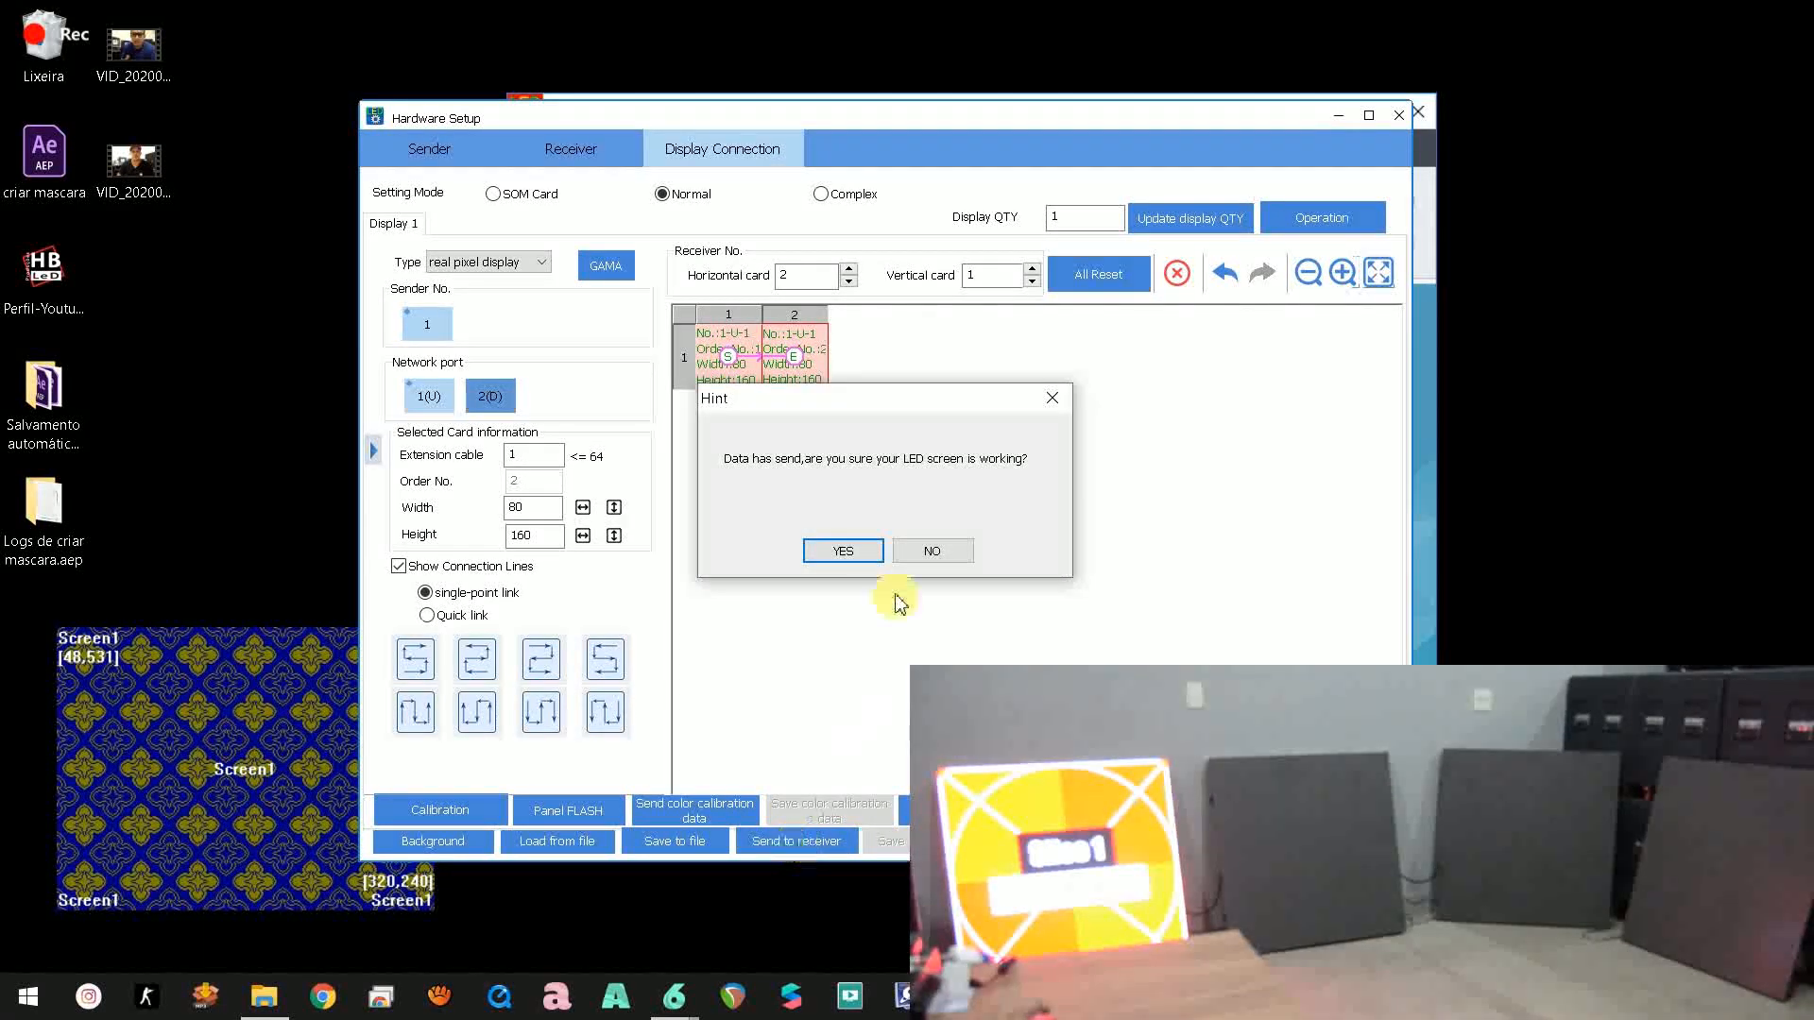
pyautogui.click(844, 551)
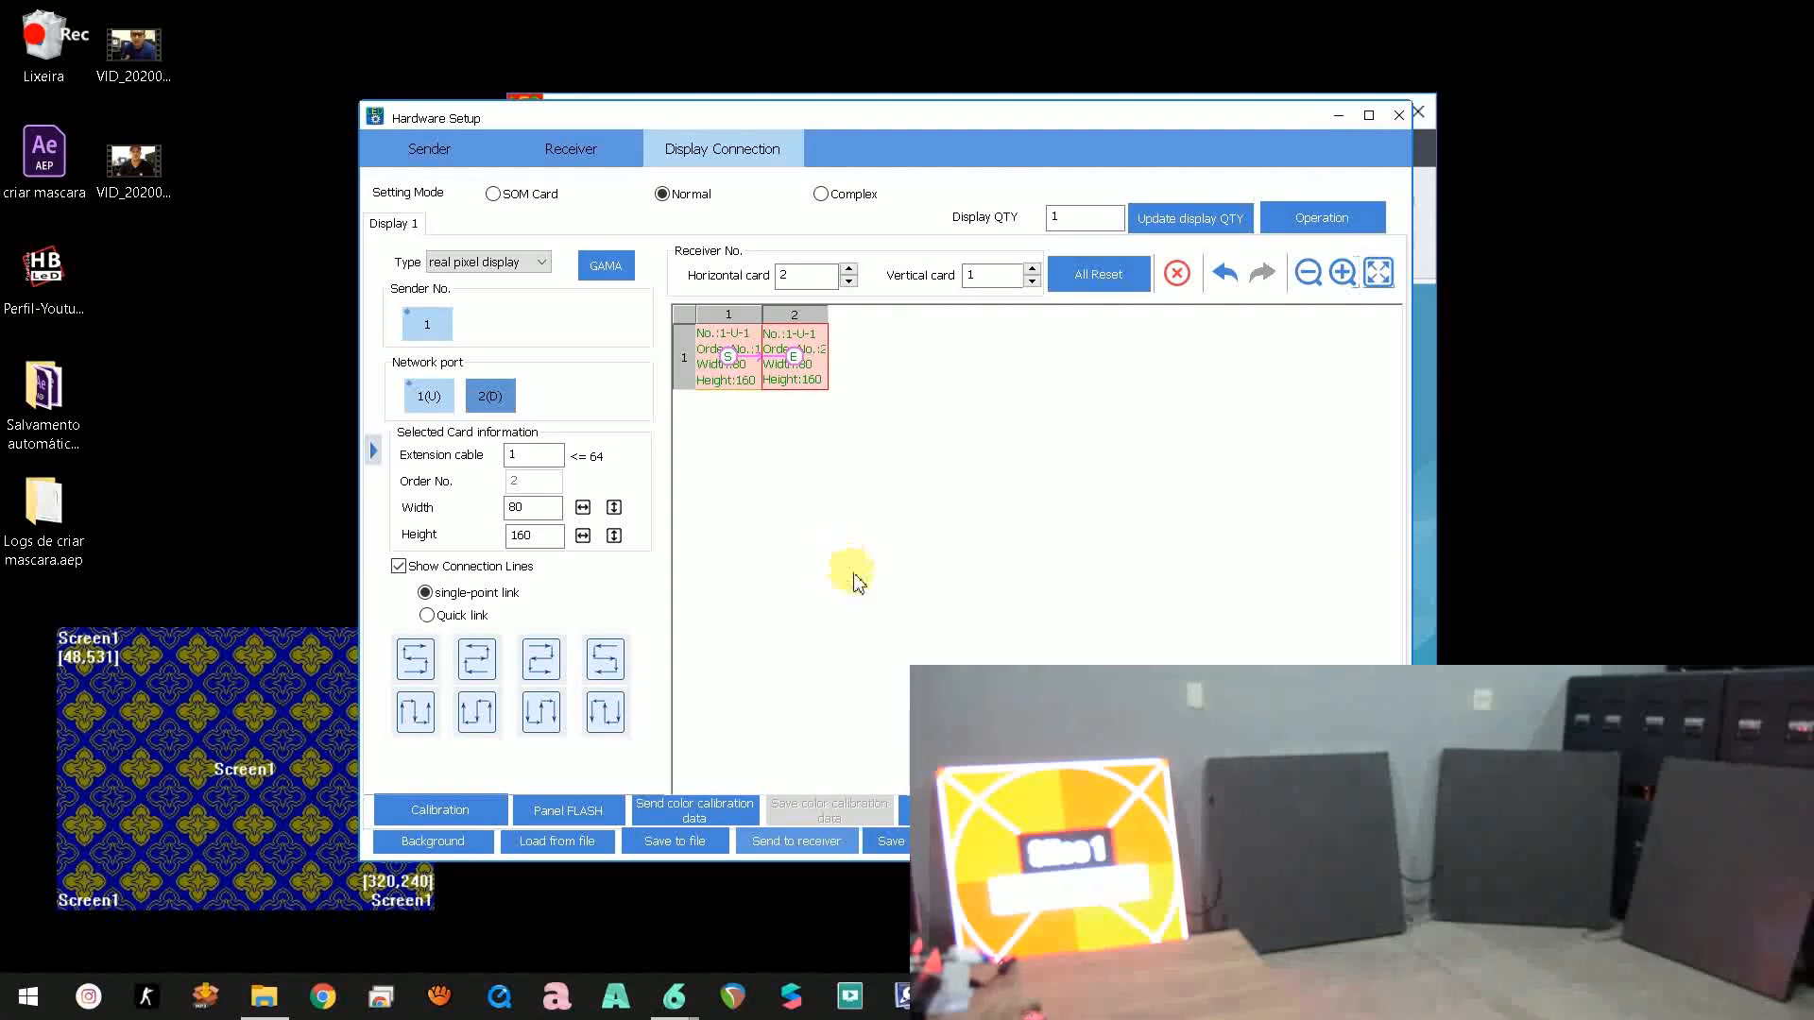
pyautogui.click(444, 398)
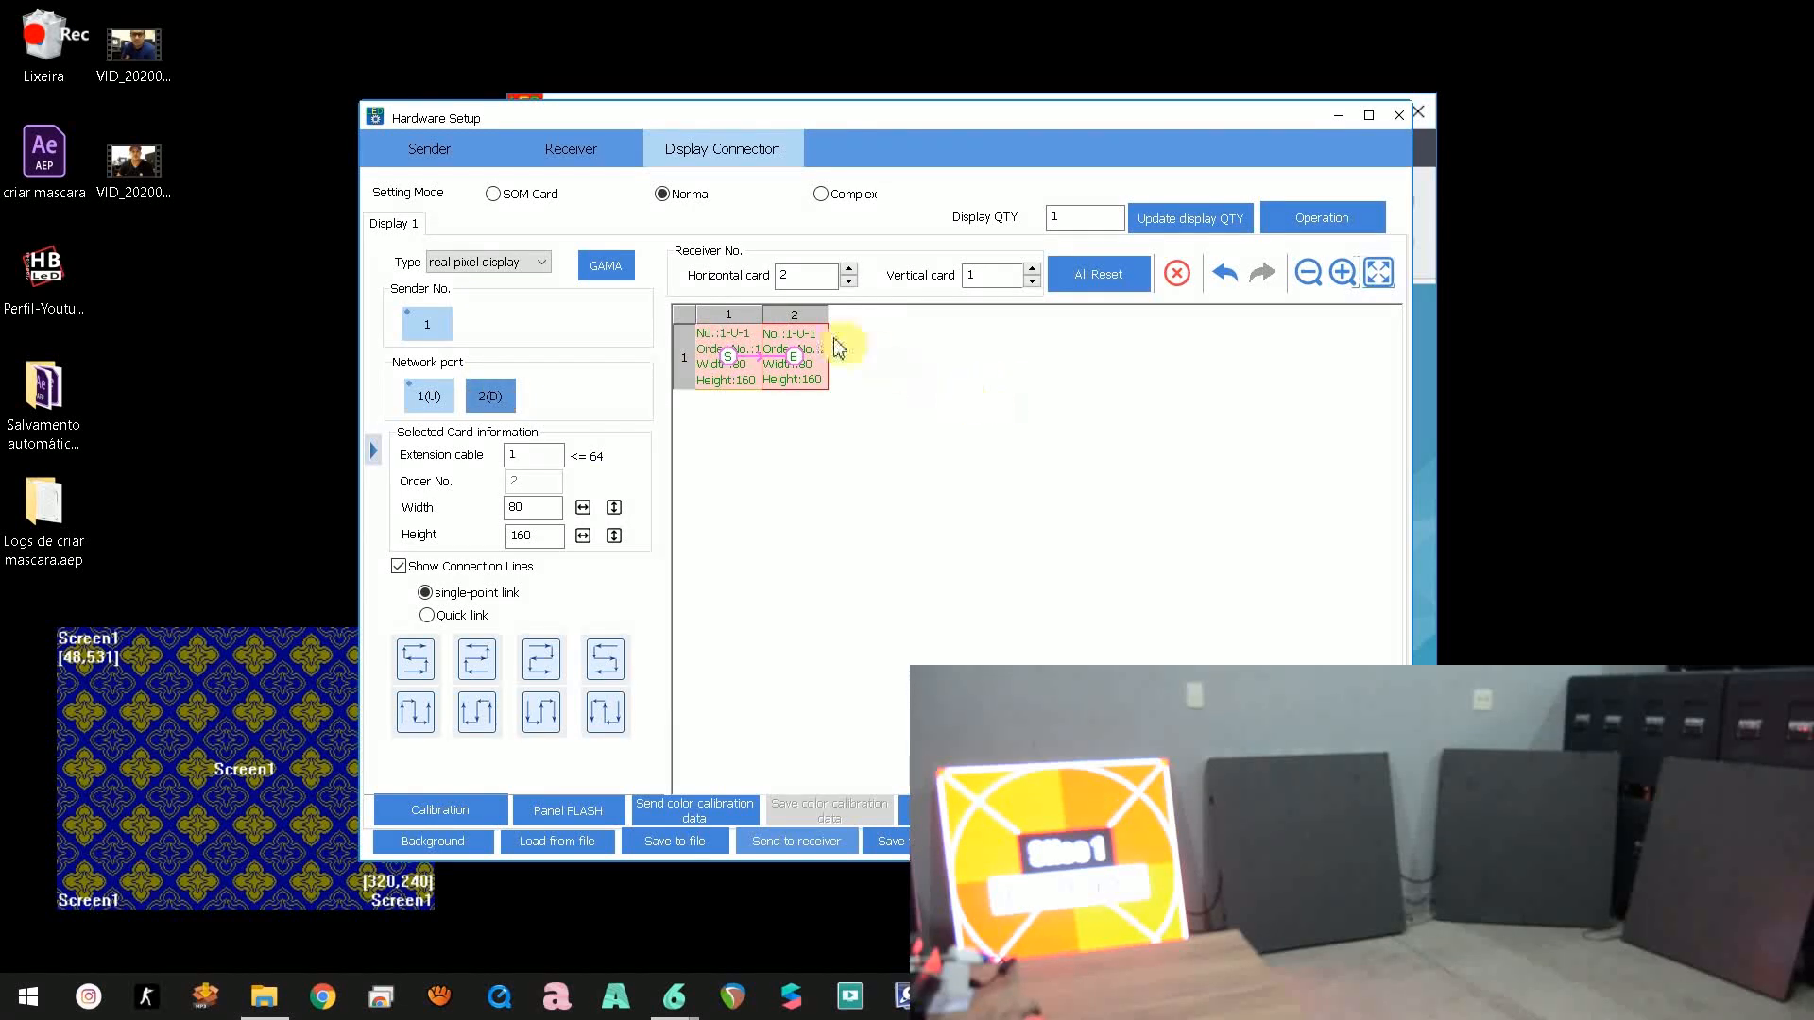
pyautogui.click(784, 376)
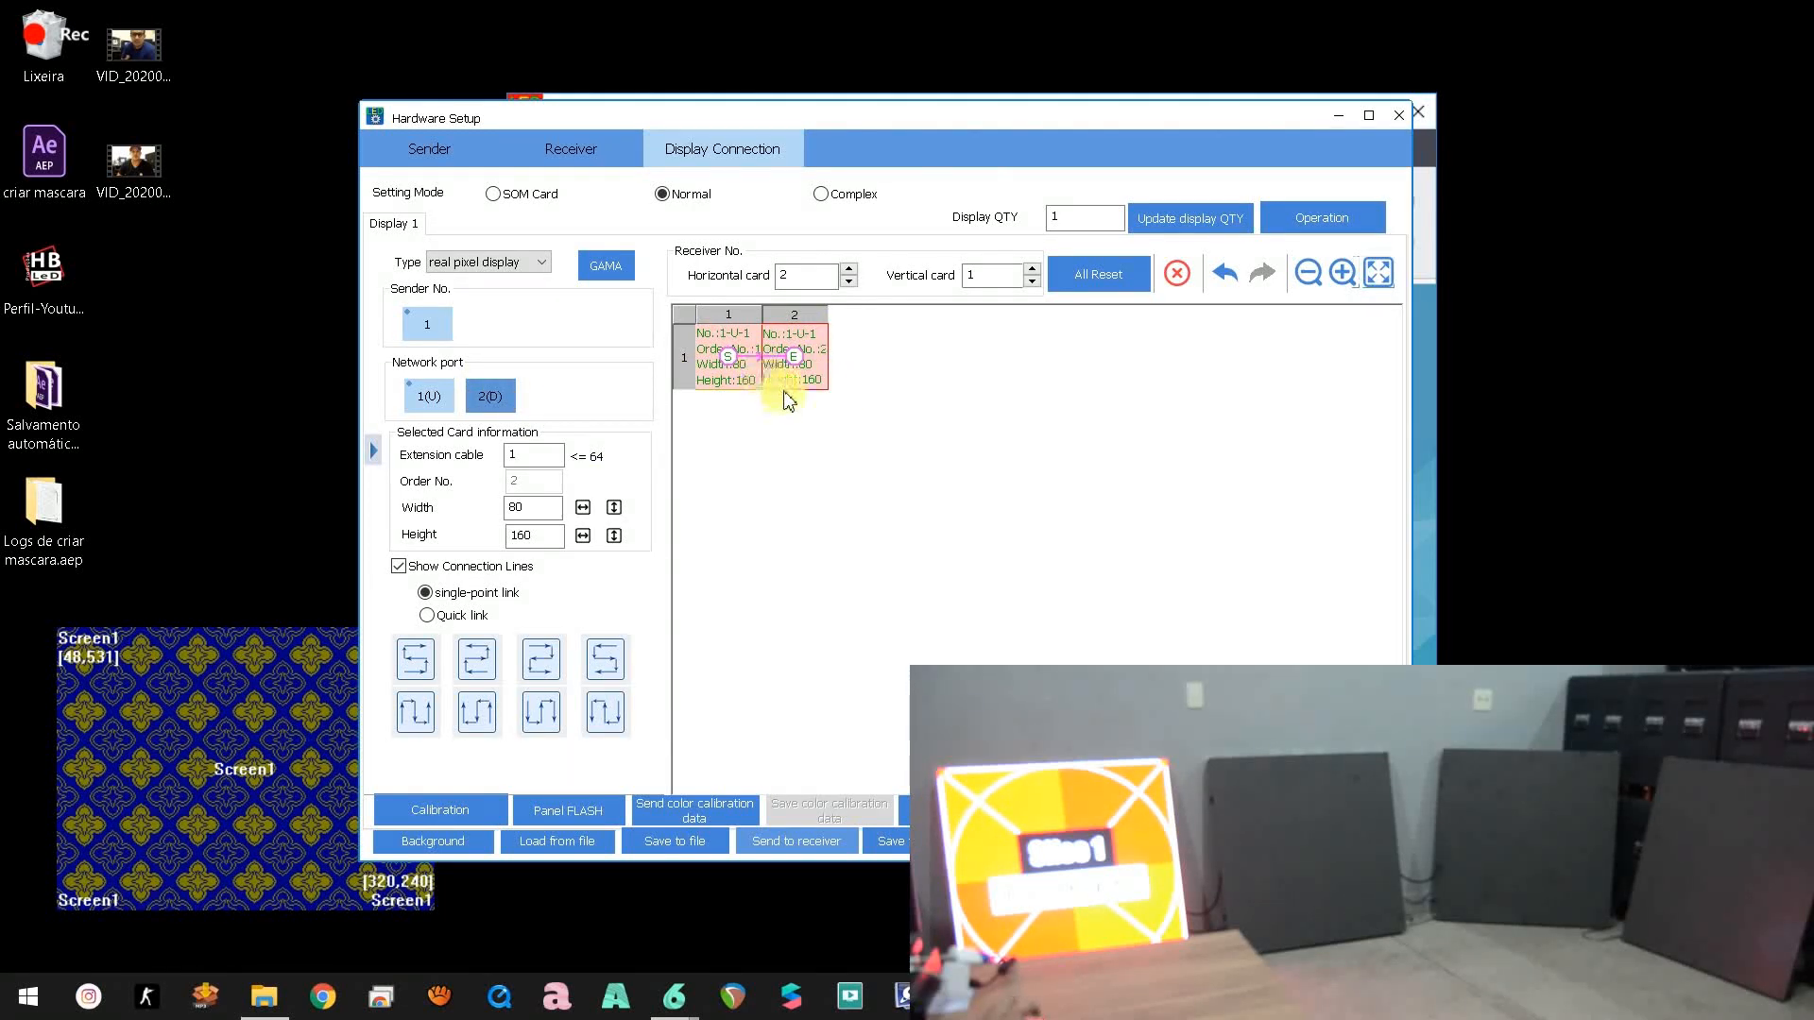
# Step: Remap both receiver cards to network port 2(D) and send the layout to the receiver, answering NO to the working-screen check
pyautogui.click(1094, 282)
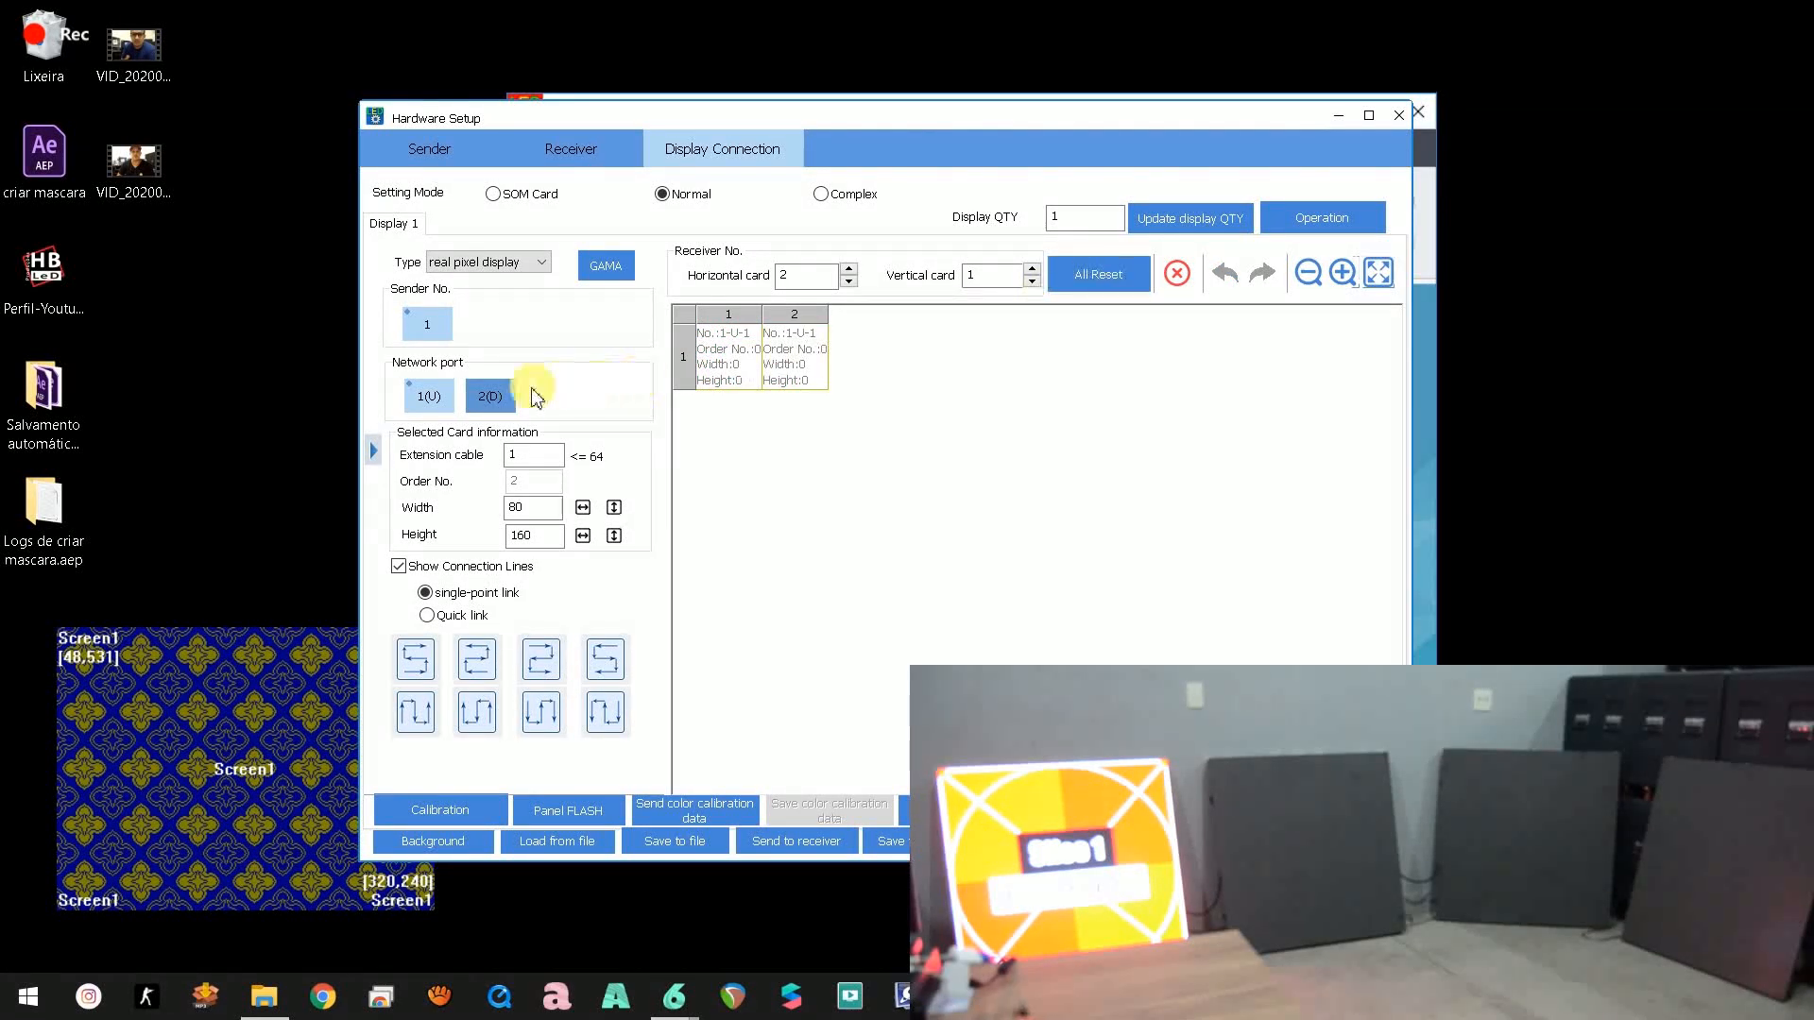
pyautogui.click(492, 397)
pyautogui.click(500, 409)
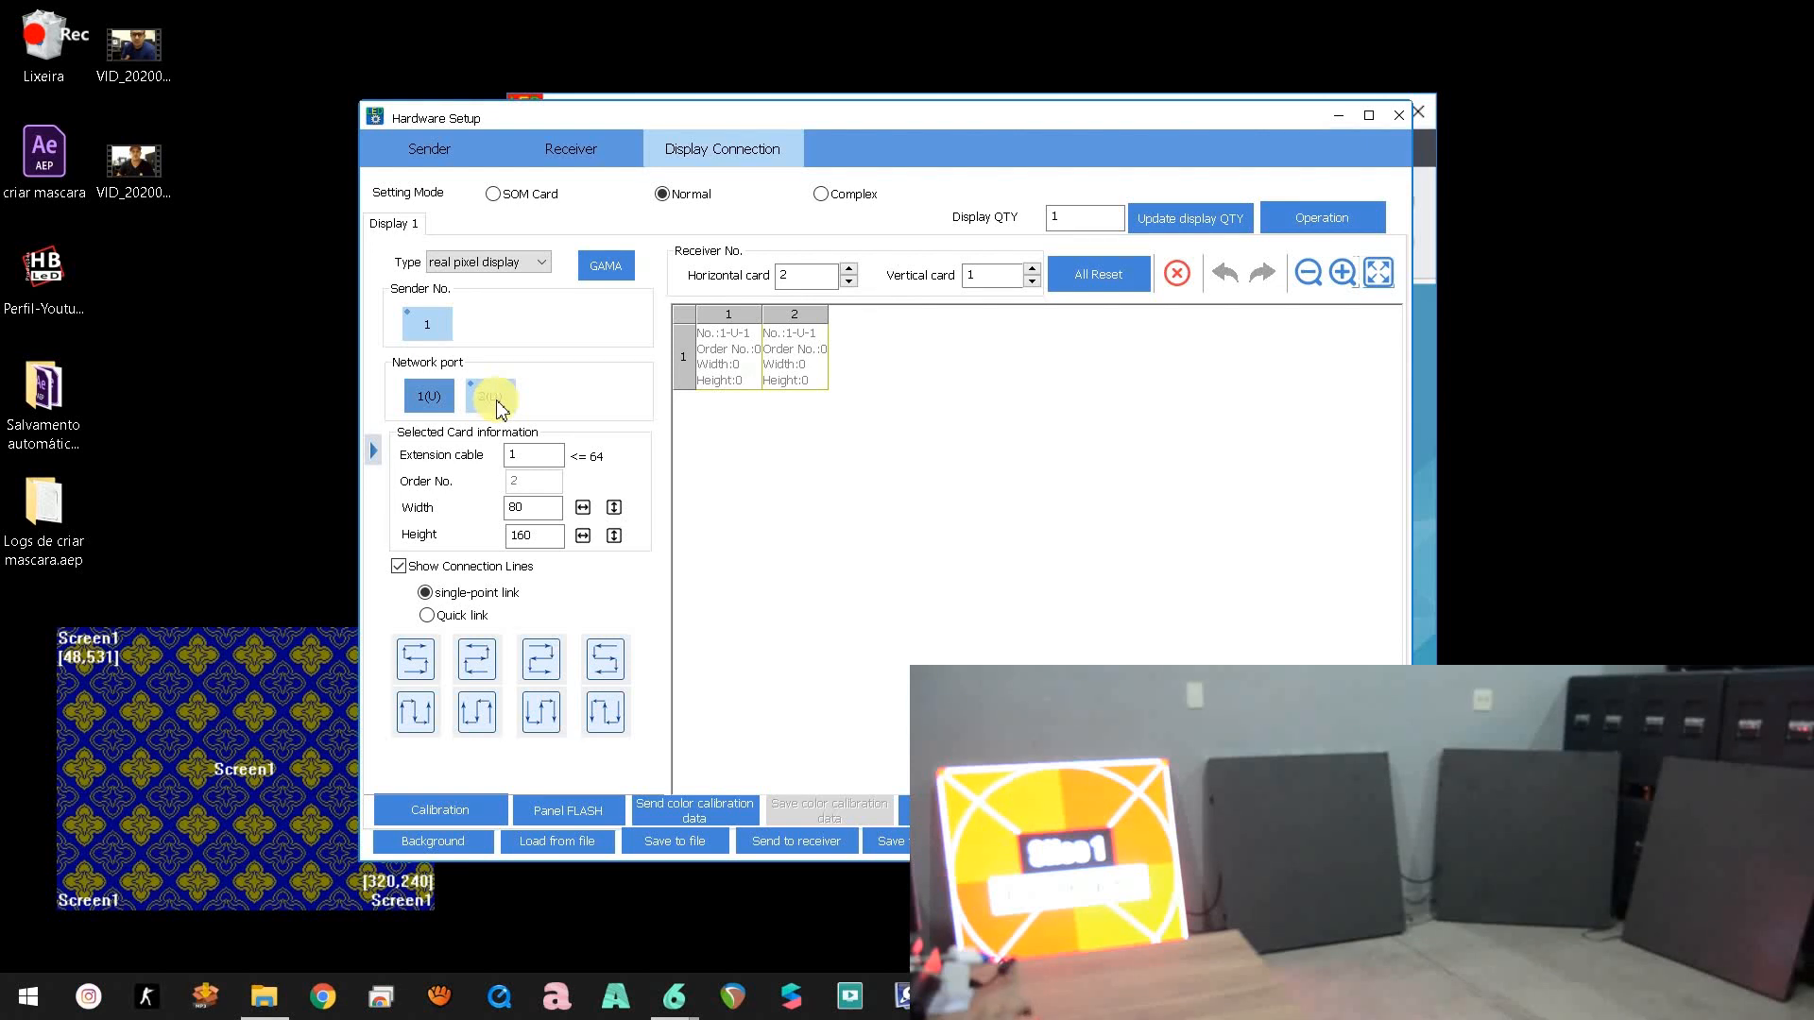
pyautogui.click(737, 371)
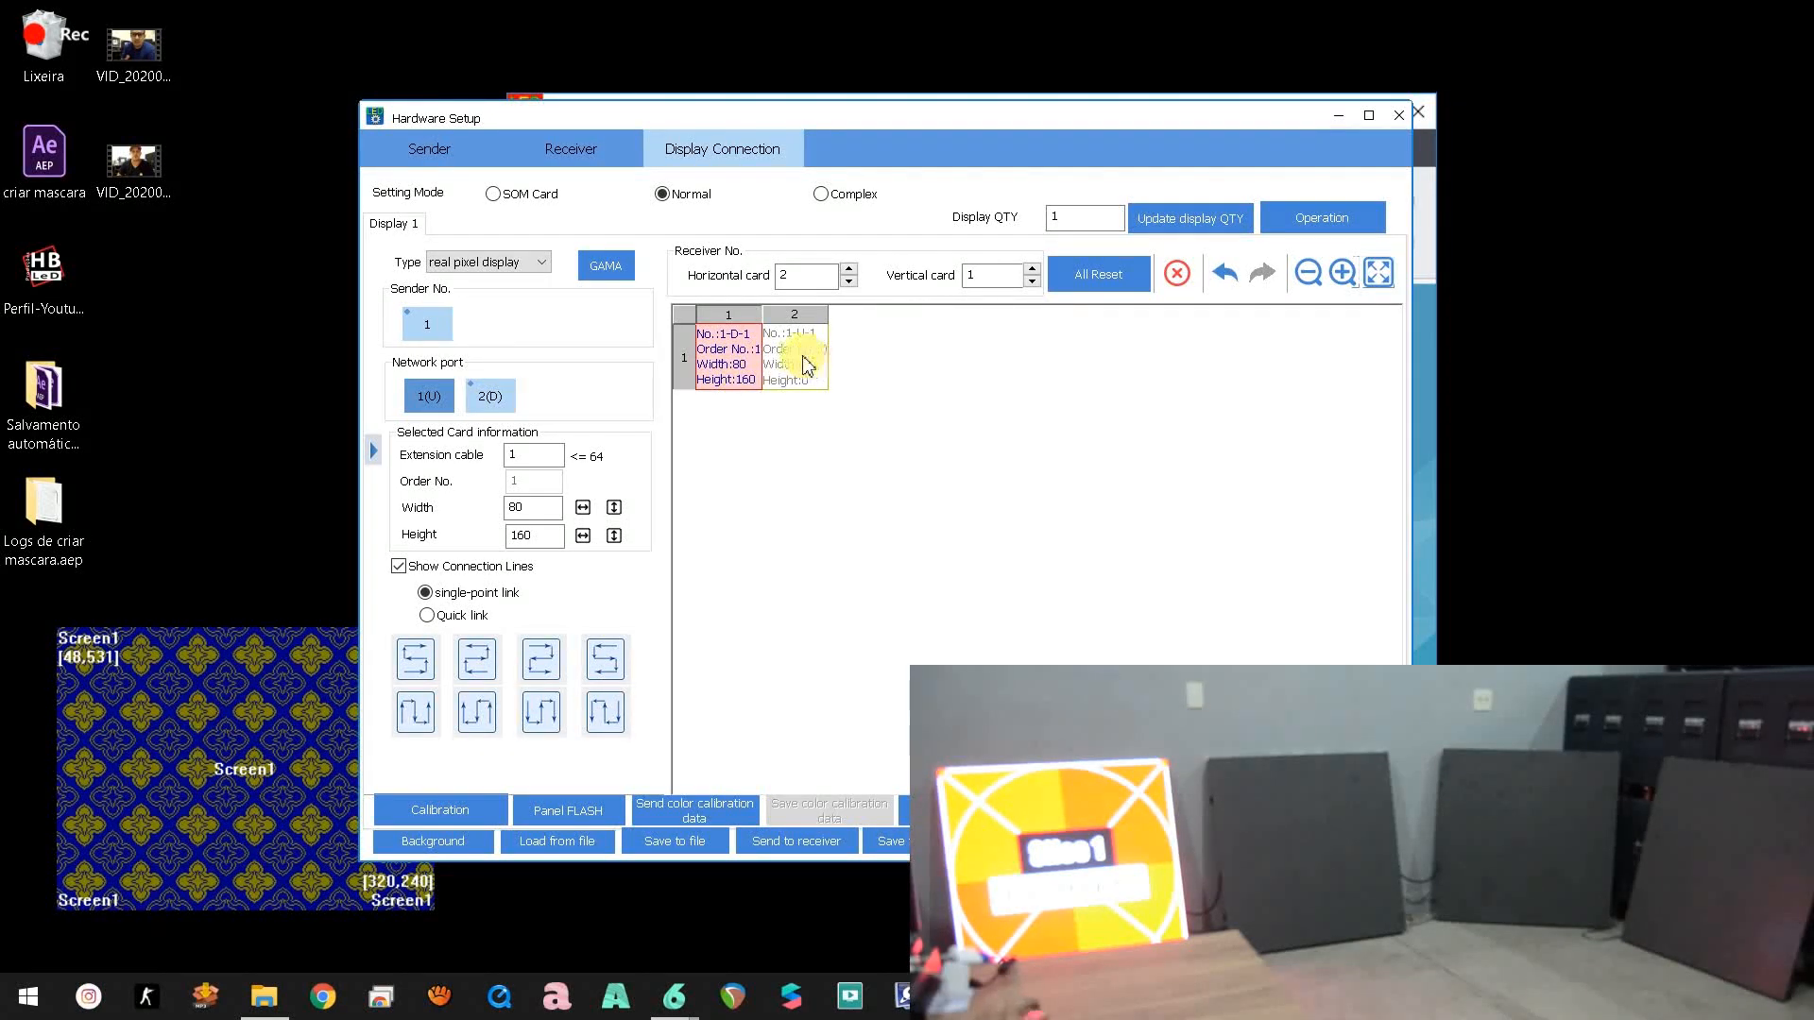
pyautogui.click(806, 367)
pyautogui.click(808, 842)
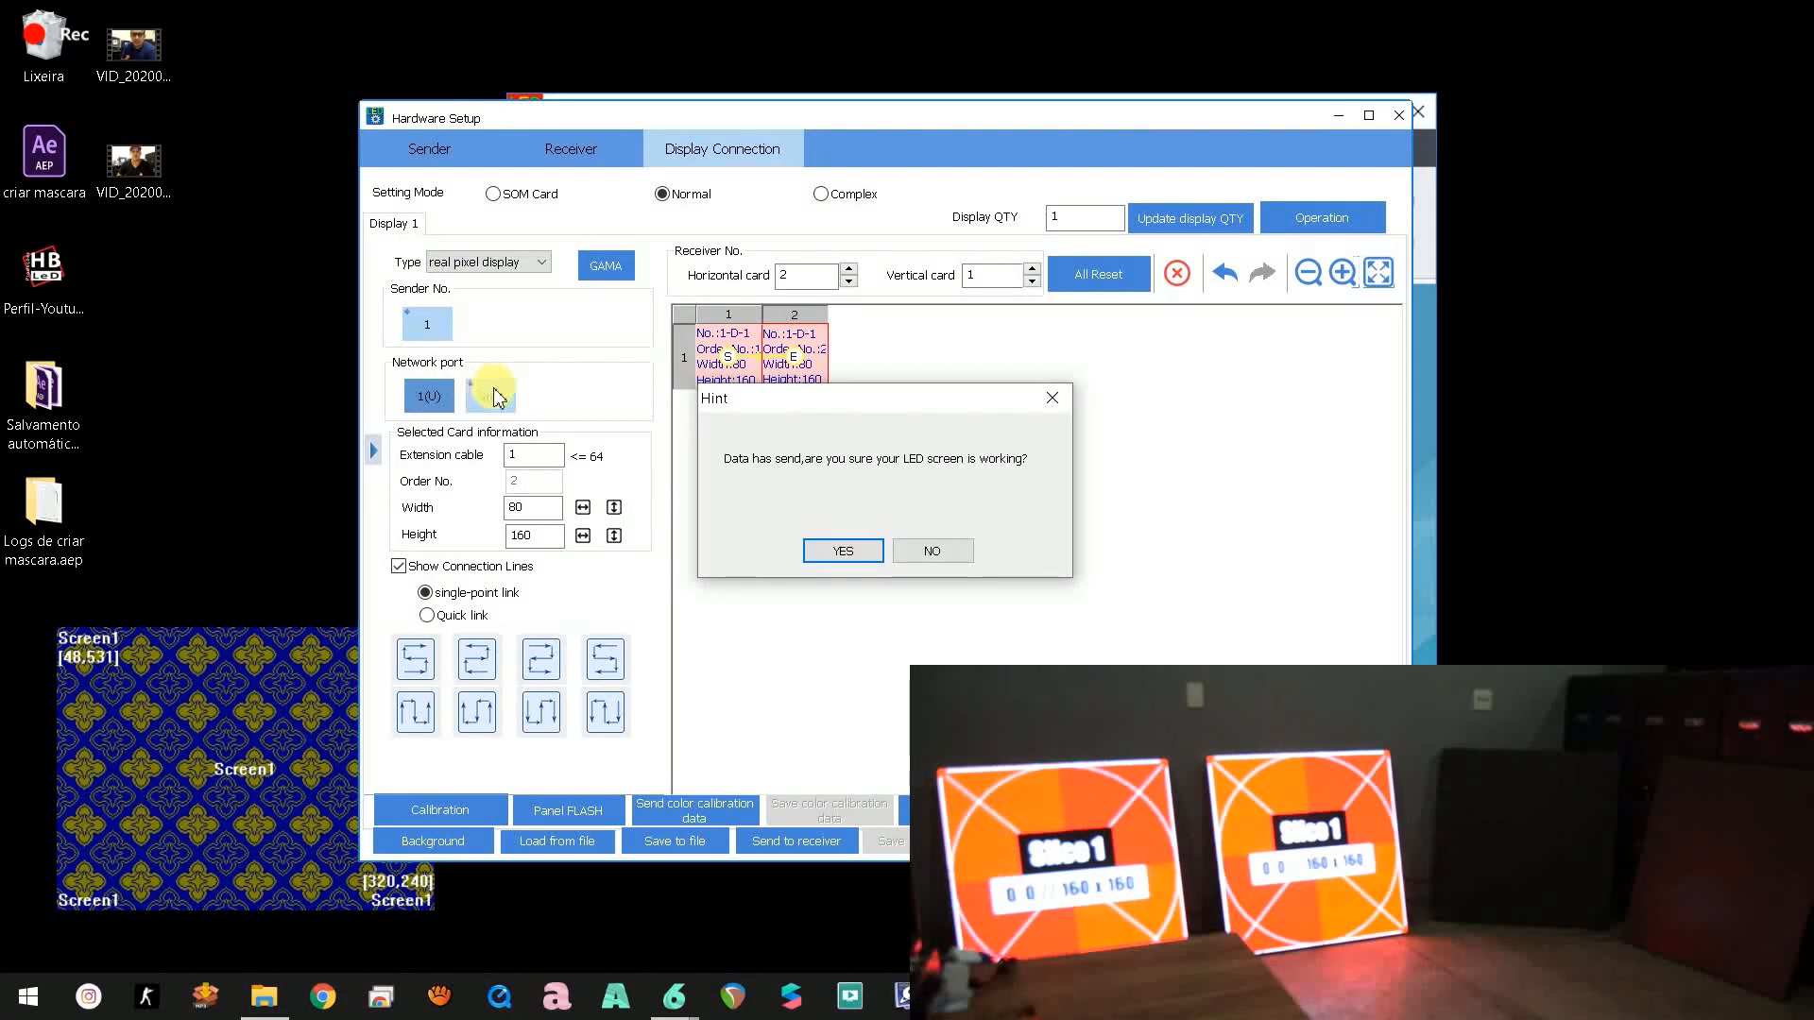
pyautogui.click(940, 554)
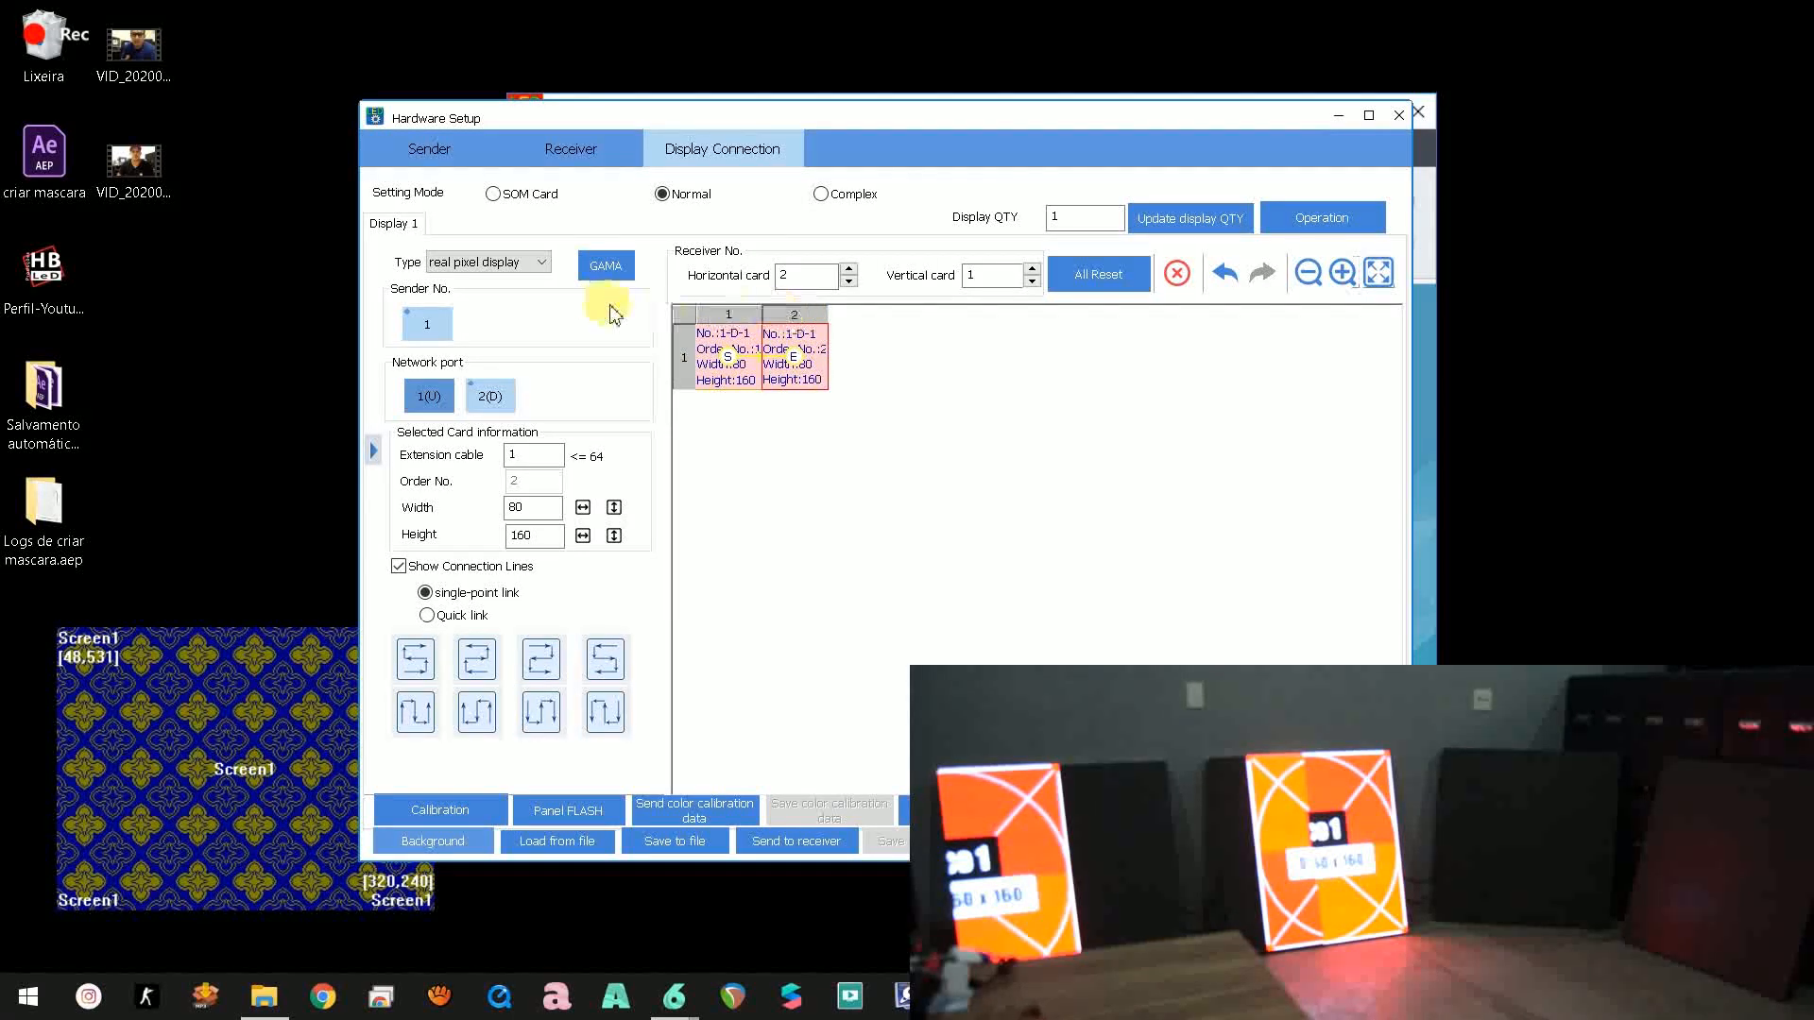
# Step: Reset the layout, link both cards on network port 1(U), and send it to the receiver with the screen confirmed as working
pyautogui.click(1096, 274)
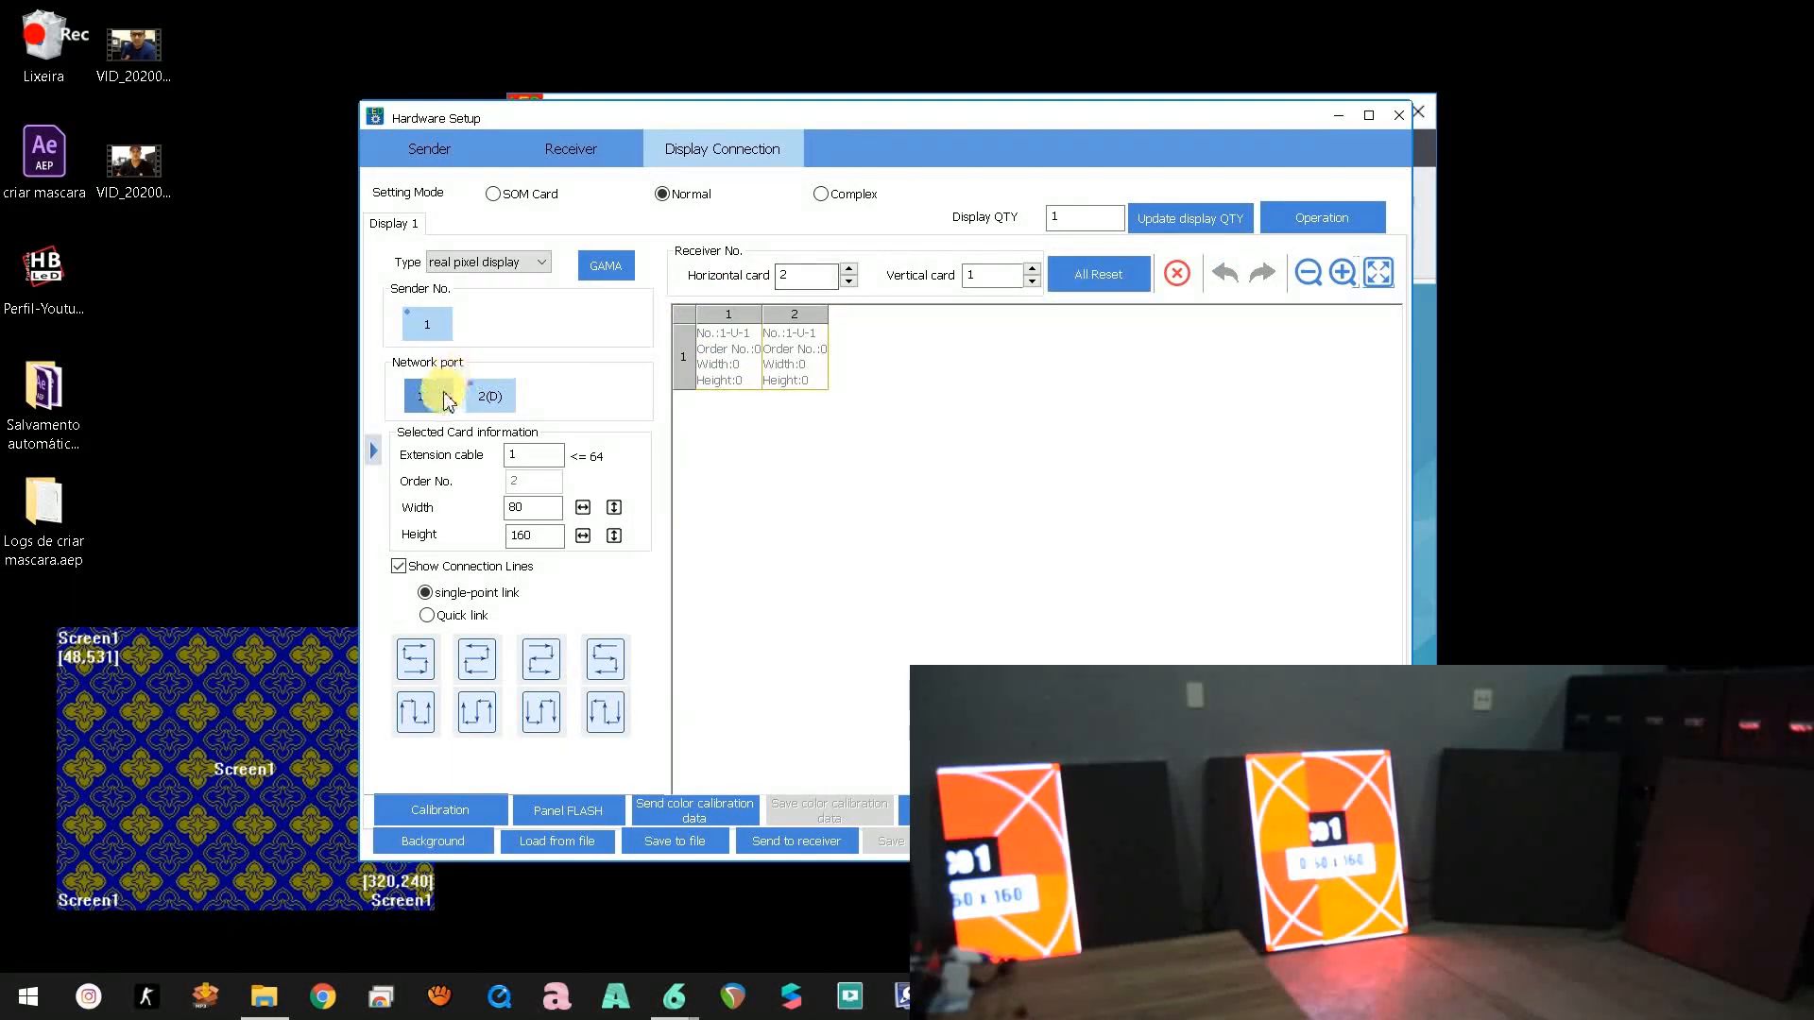
pyautogui.click(489, 396)
pyautogui.click(729, 374)
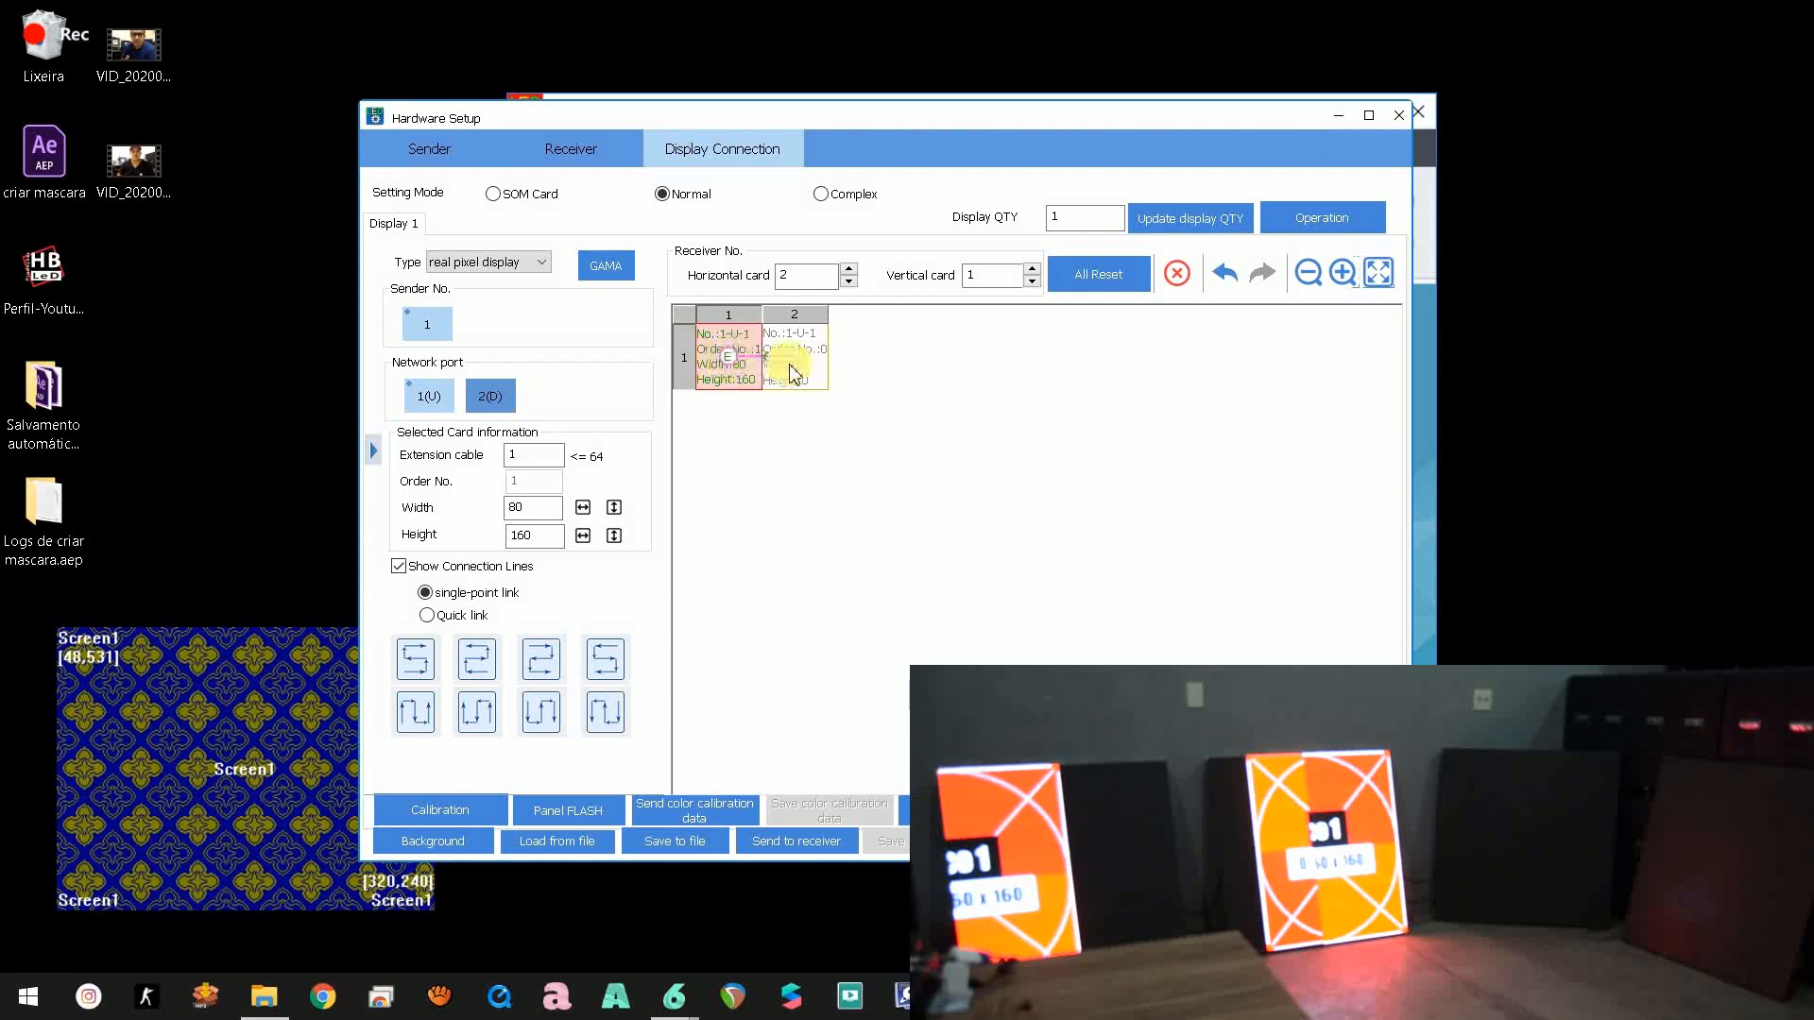
pyautogui.click(794, 359)
pyautogui.click(789, 844)
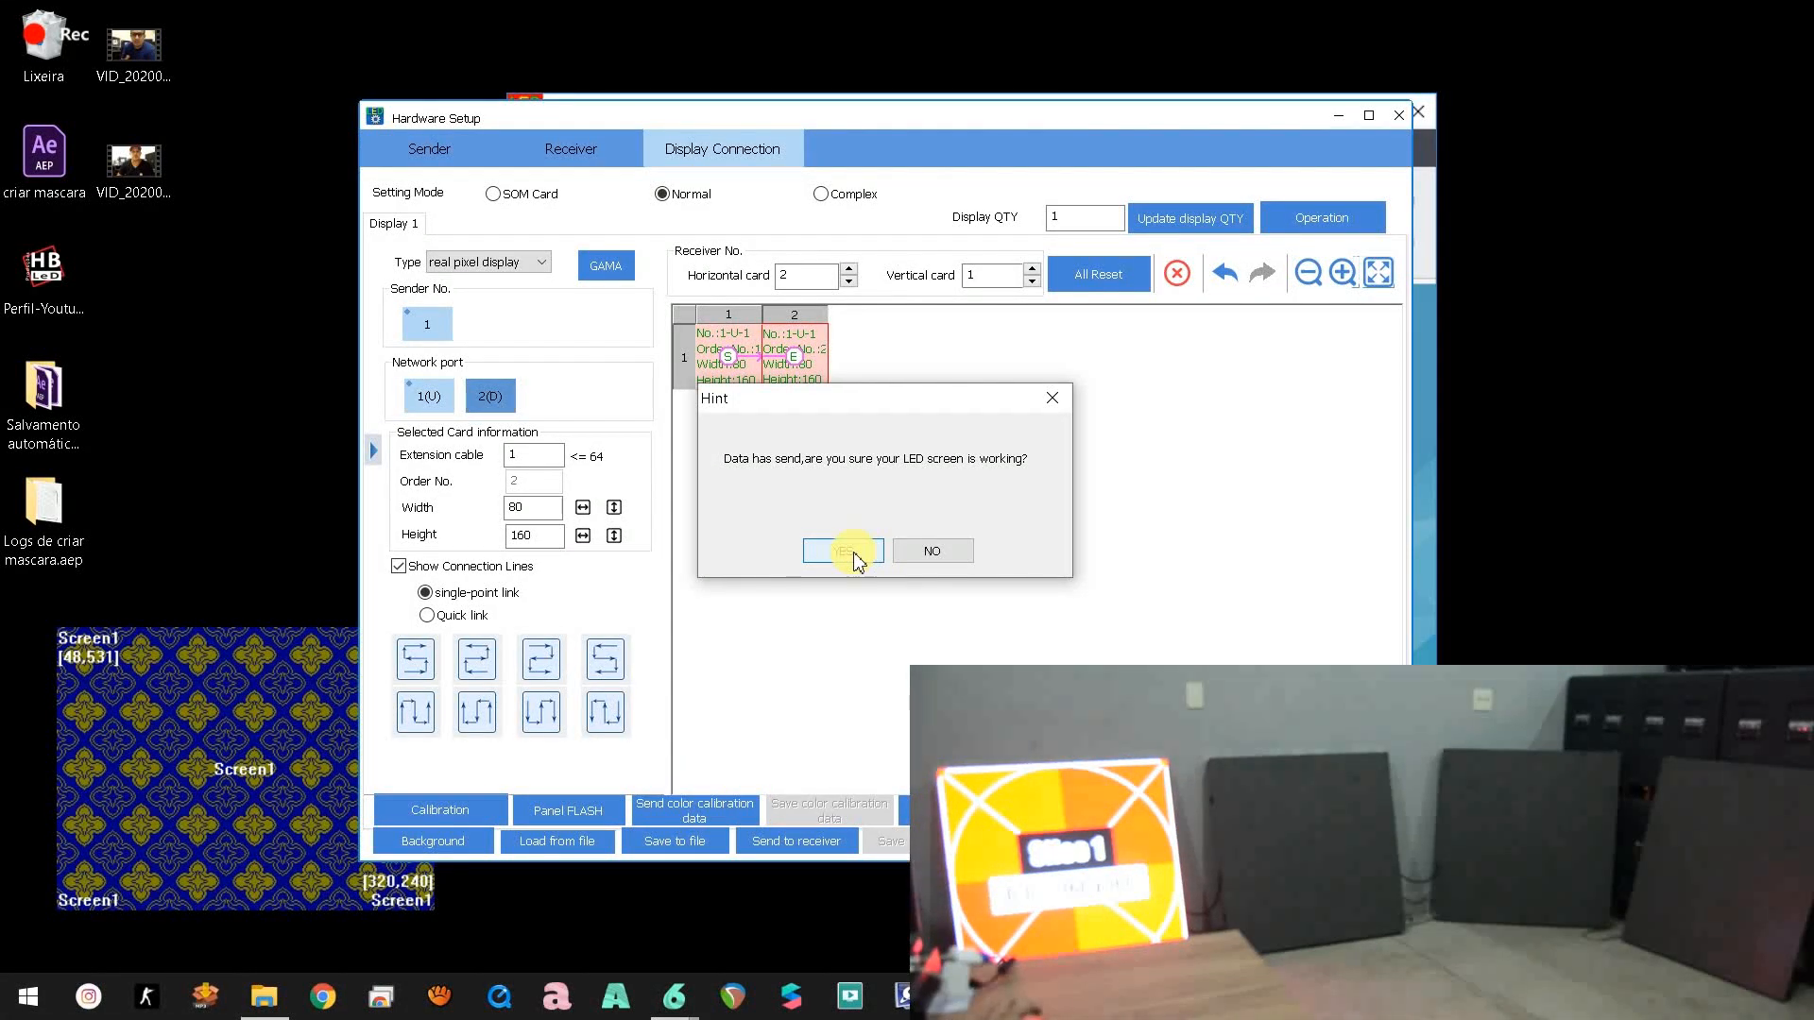
pyautogui.click(853, 555)
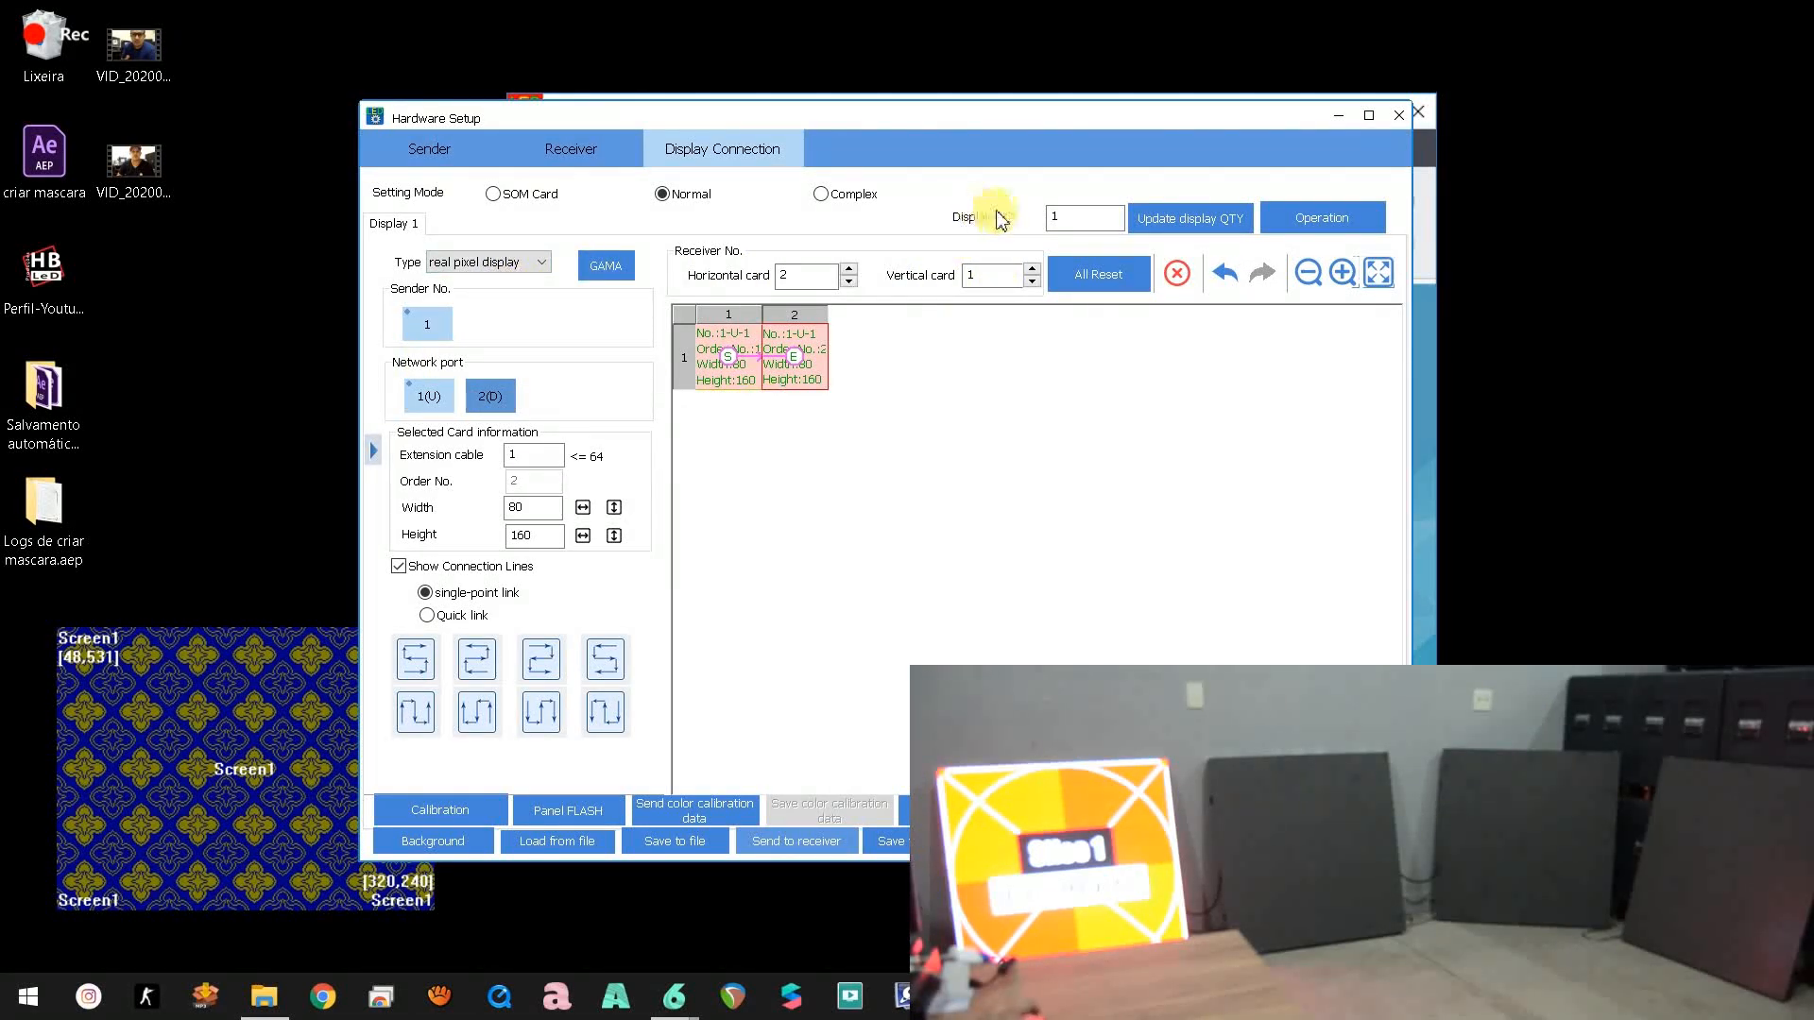
# Step: Set the display quantity to 2 and update it
pyautogui.moveTo(1070, 217); pyautogui.dragTo(1037, 217)
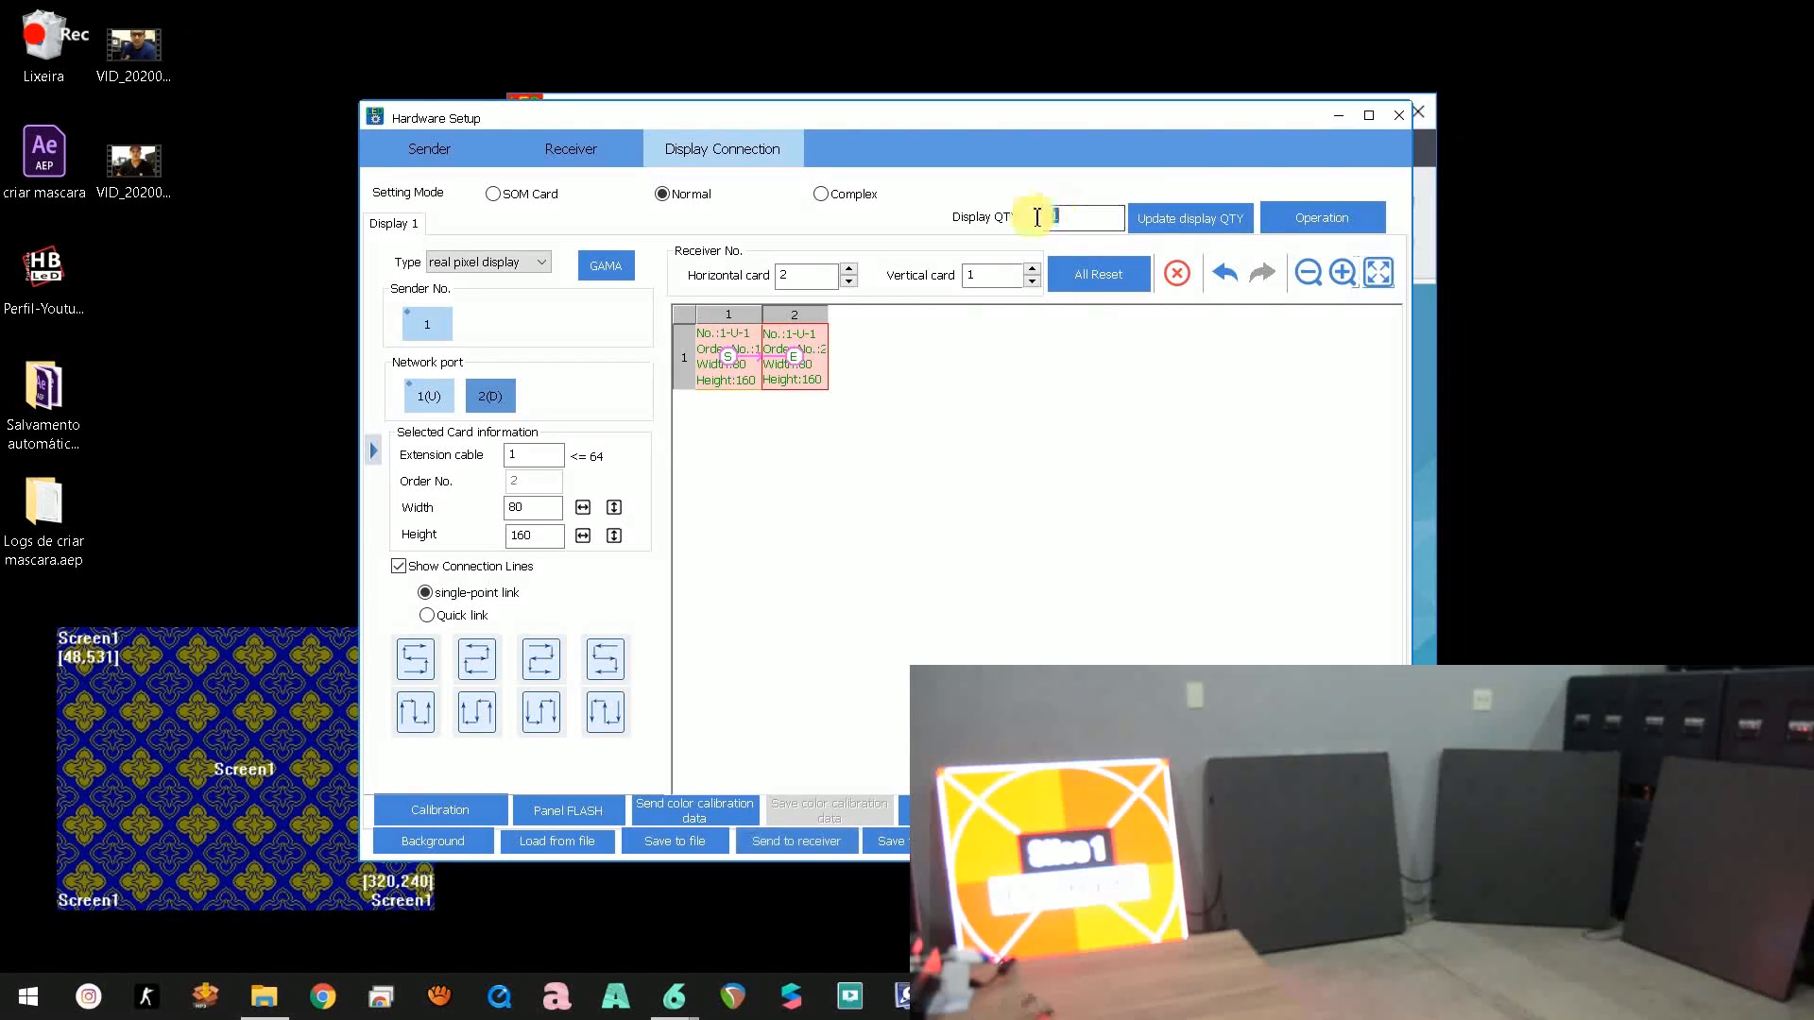
pyautogui.write('2')
pyautogui.click(1170, 225)
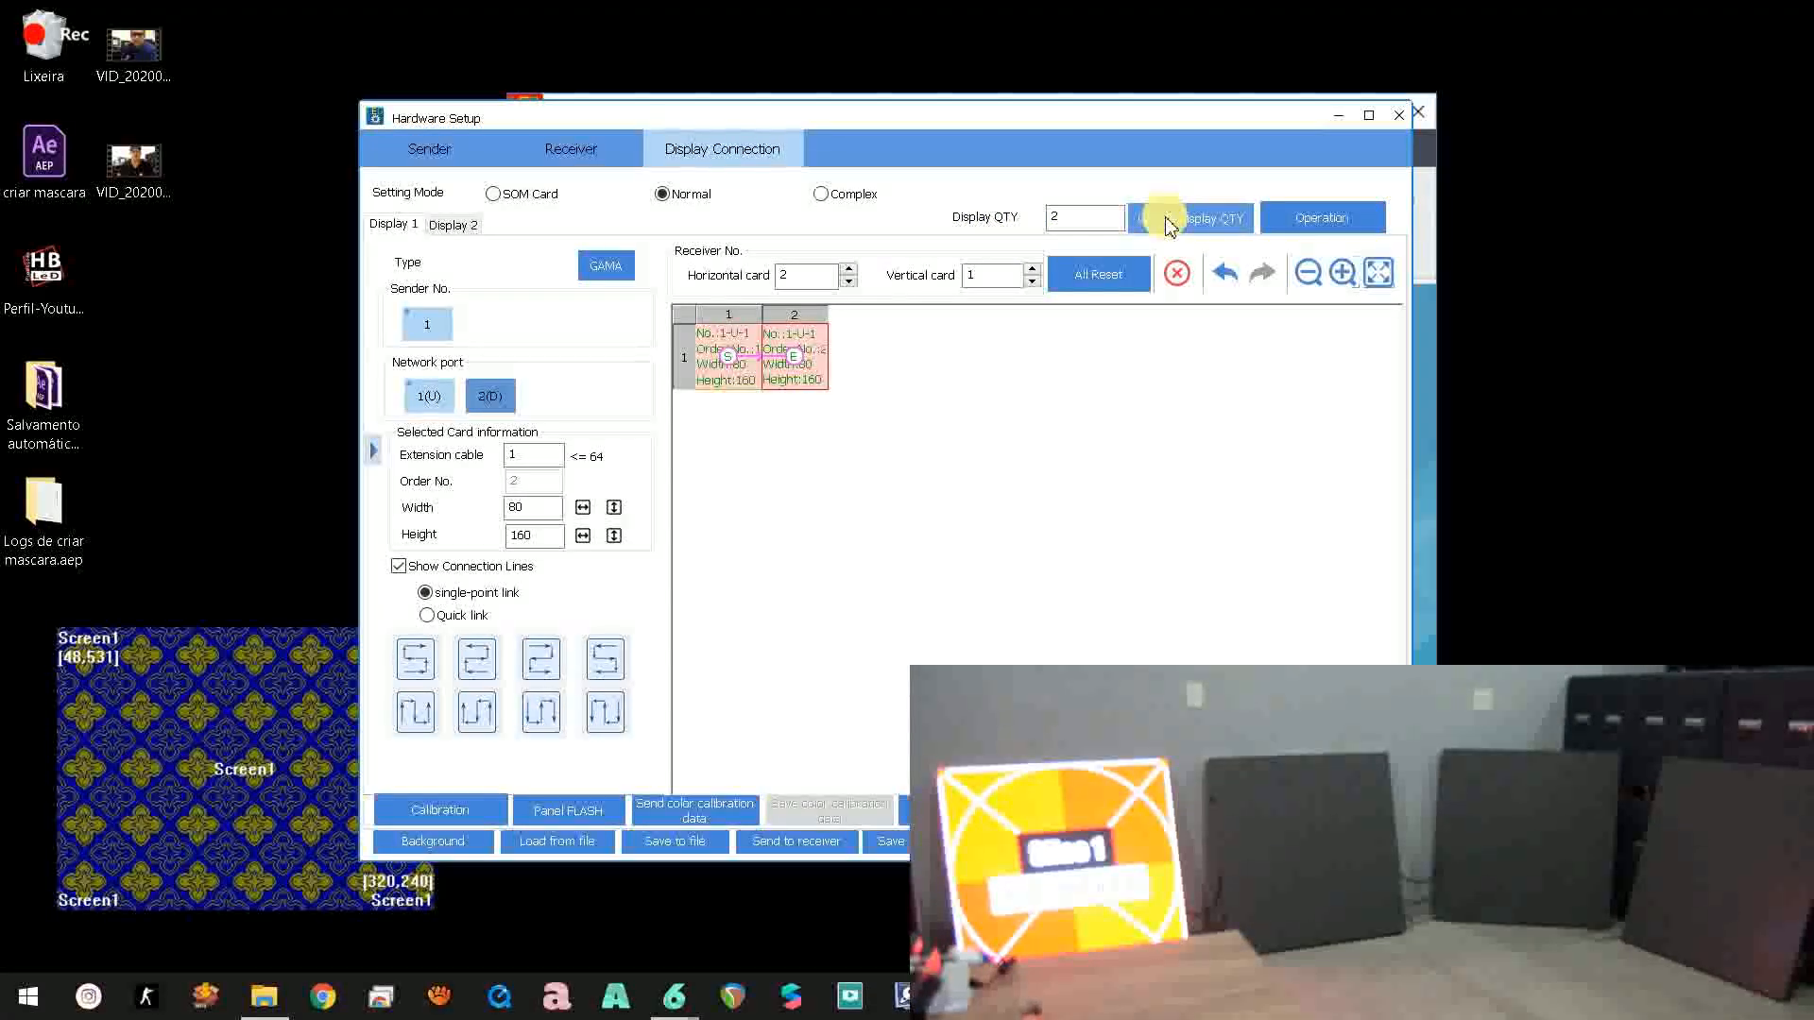
# Step: For Display 2, choose sender 1 with network port 2(D) and create a grid of two horizontal cards by one vertical card
pyautogui.click(458, 228)
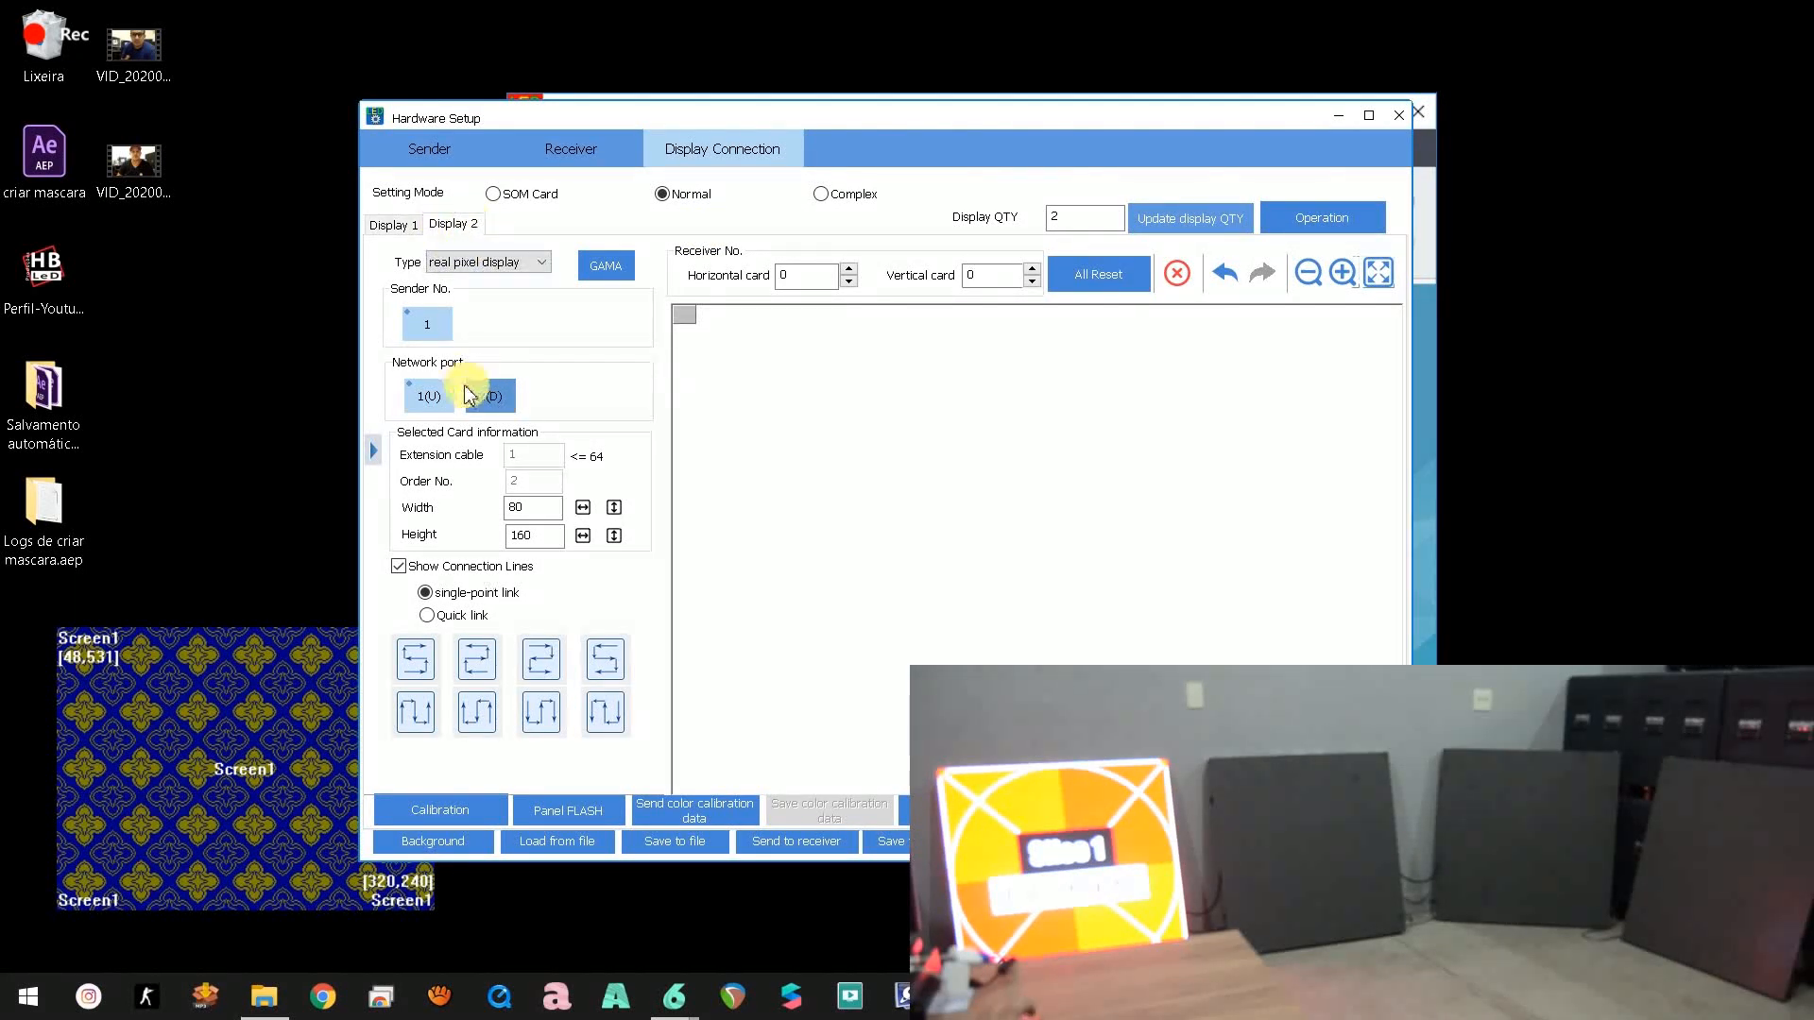
pyautogui.click(431, 328)
pyautogui.click(490, 398)
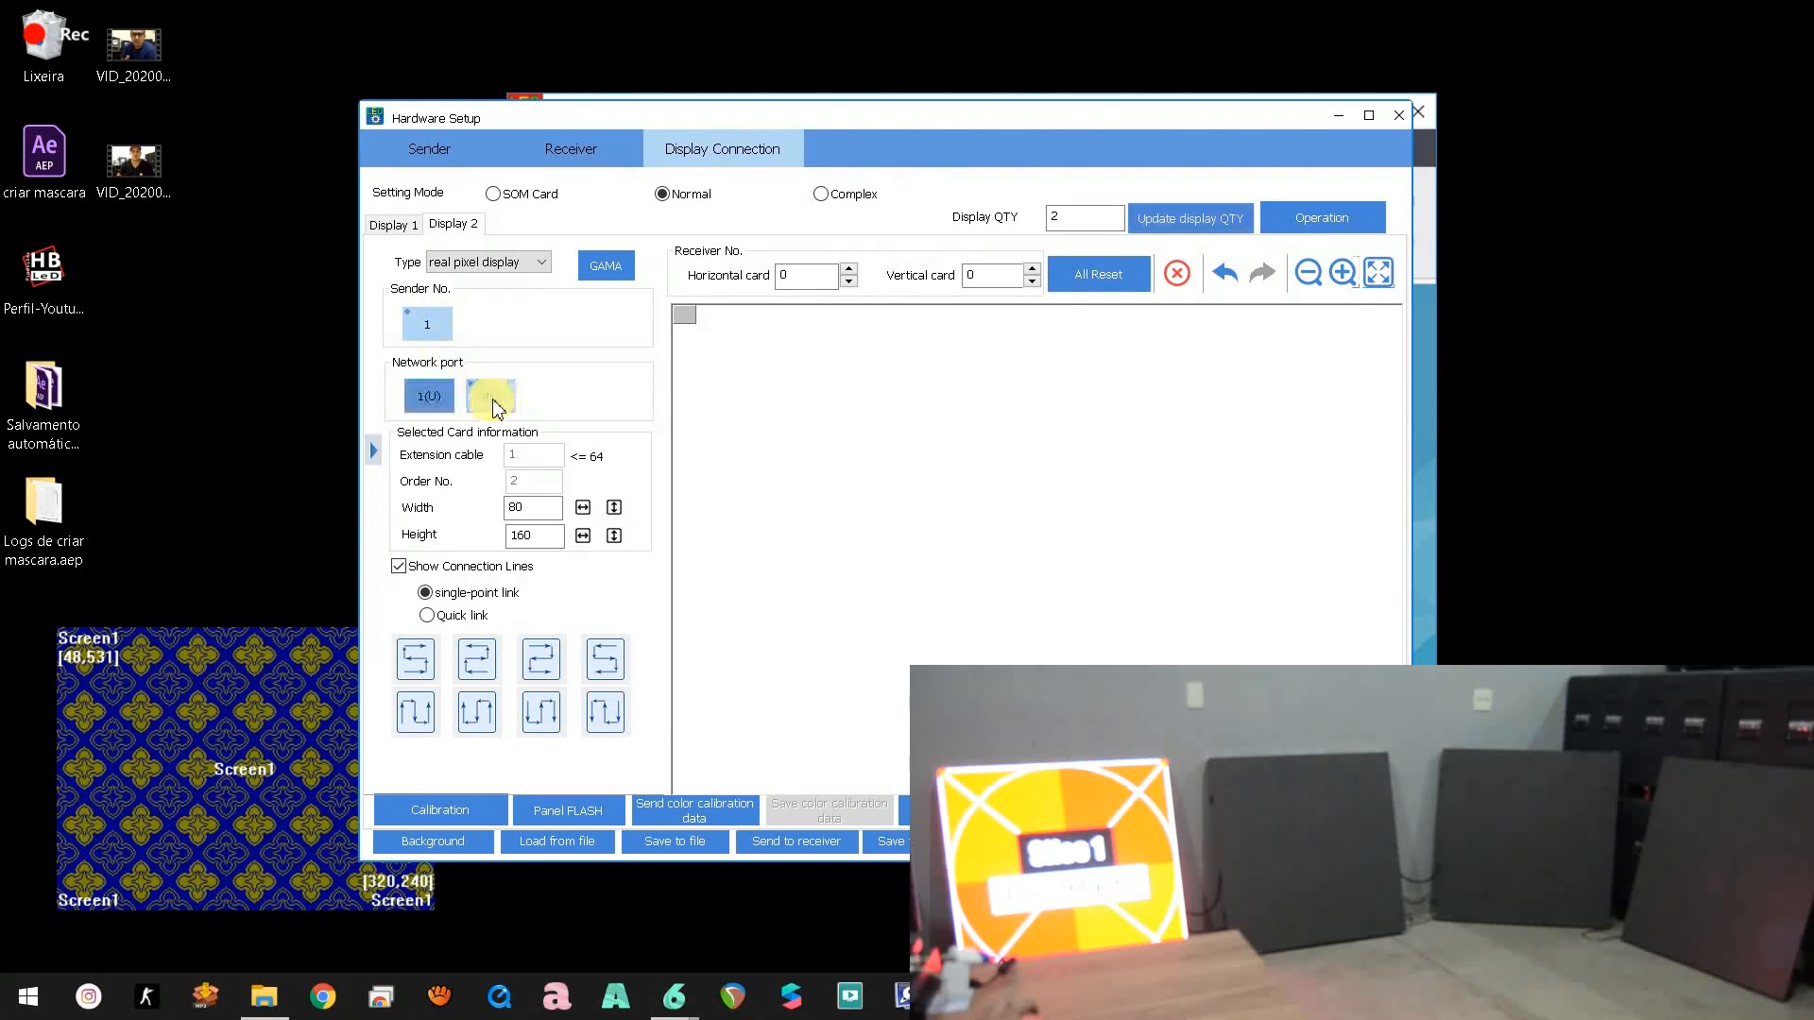
pyautogui.moveTo(547, 516); pyautogui.dragTo(490, 542)
pyautogui.click(849, 269)
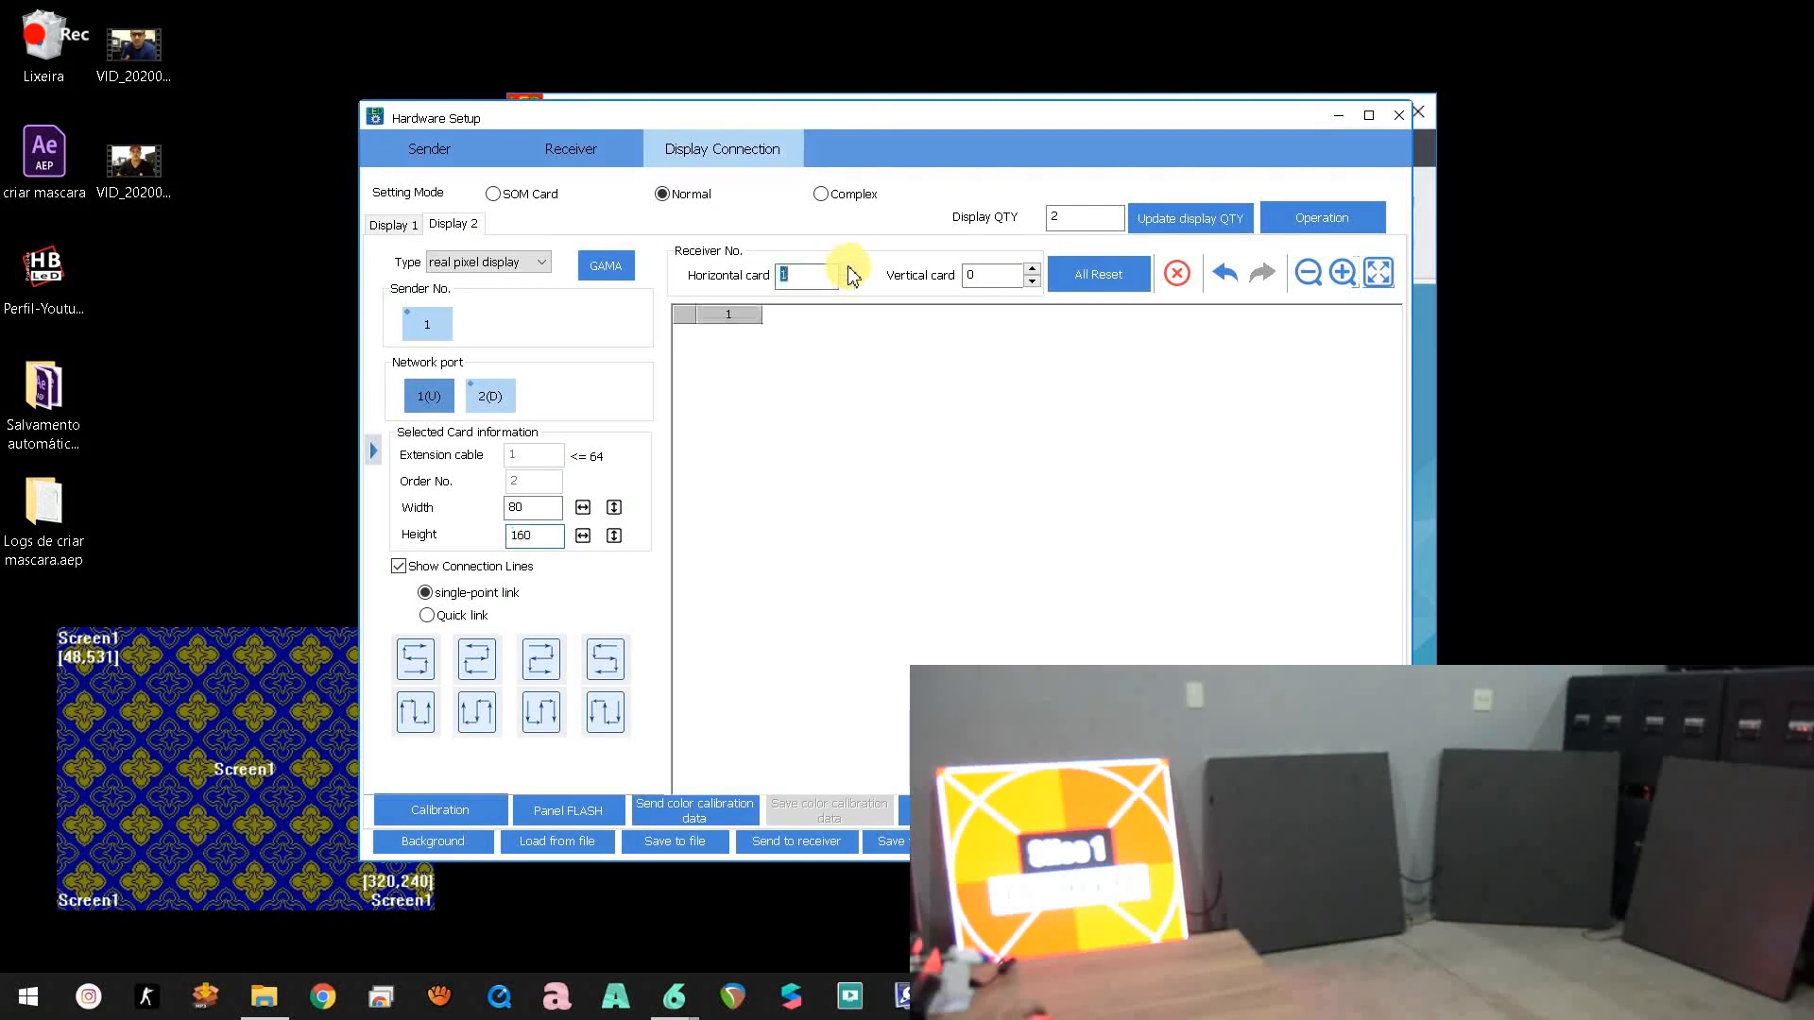
pyautogui.click(848, 268)
pyautogui.click(1032, 268)
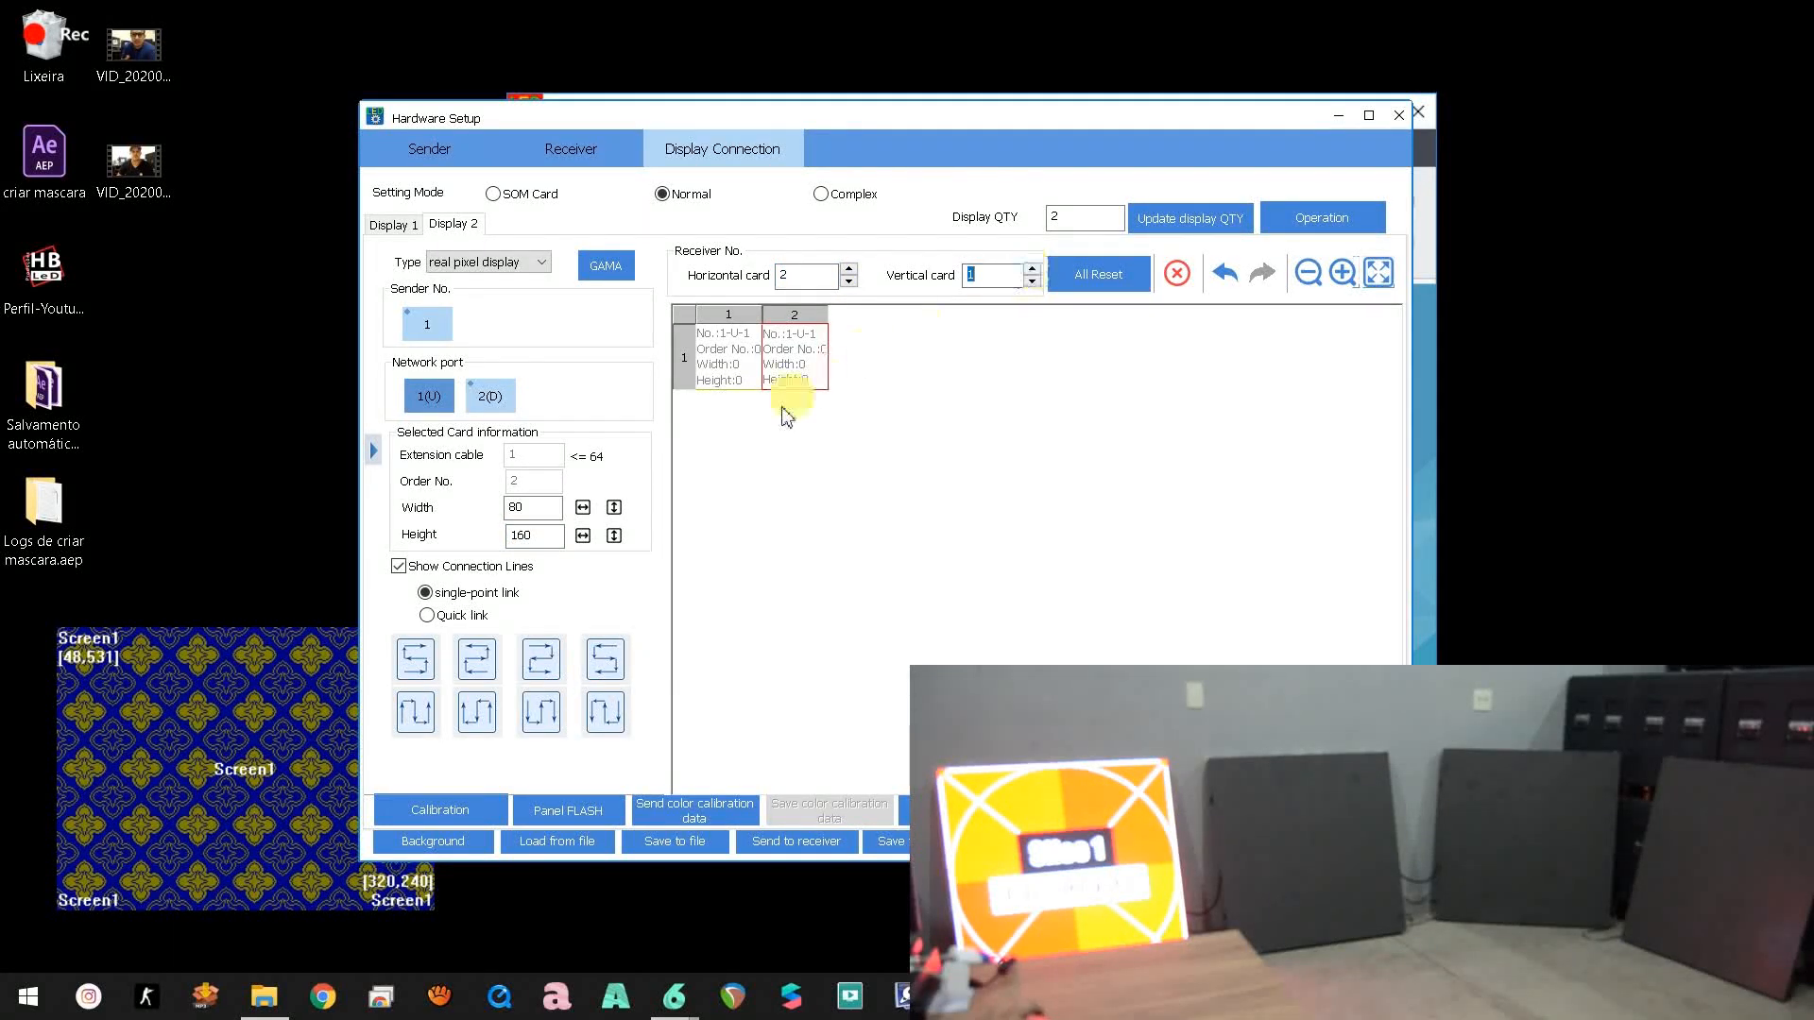
# Step: Link Display 2's first and second cards at 80 × 160, then send the setup to the receiver and confirm the screen works
pyautogui.click(723, 363)
pyautogui.click(803, 354)
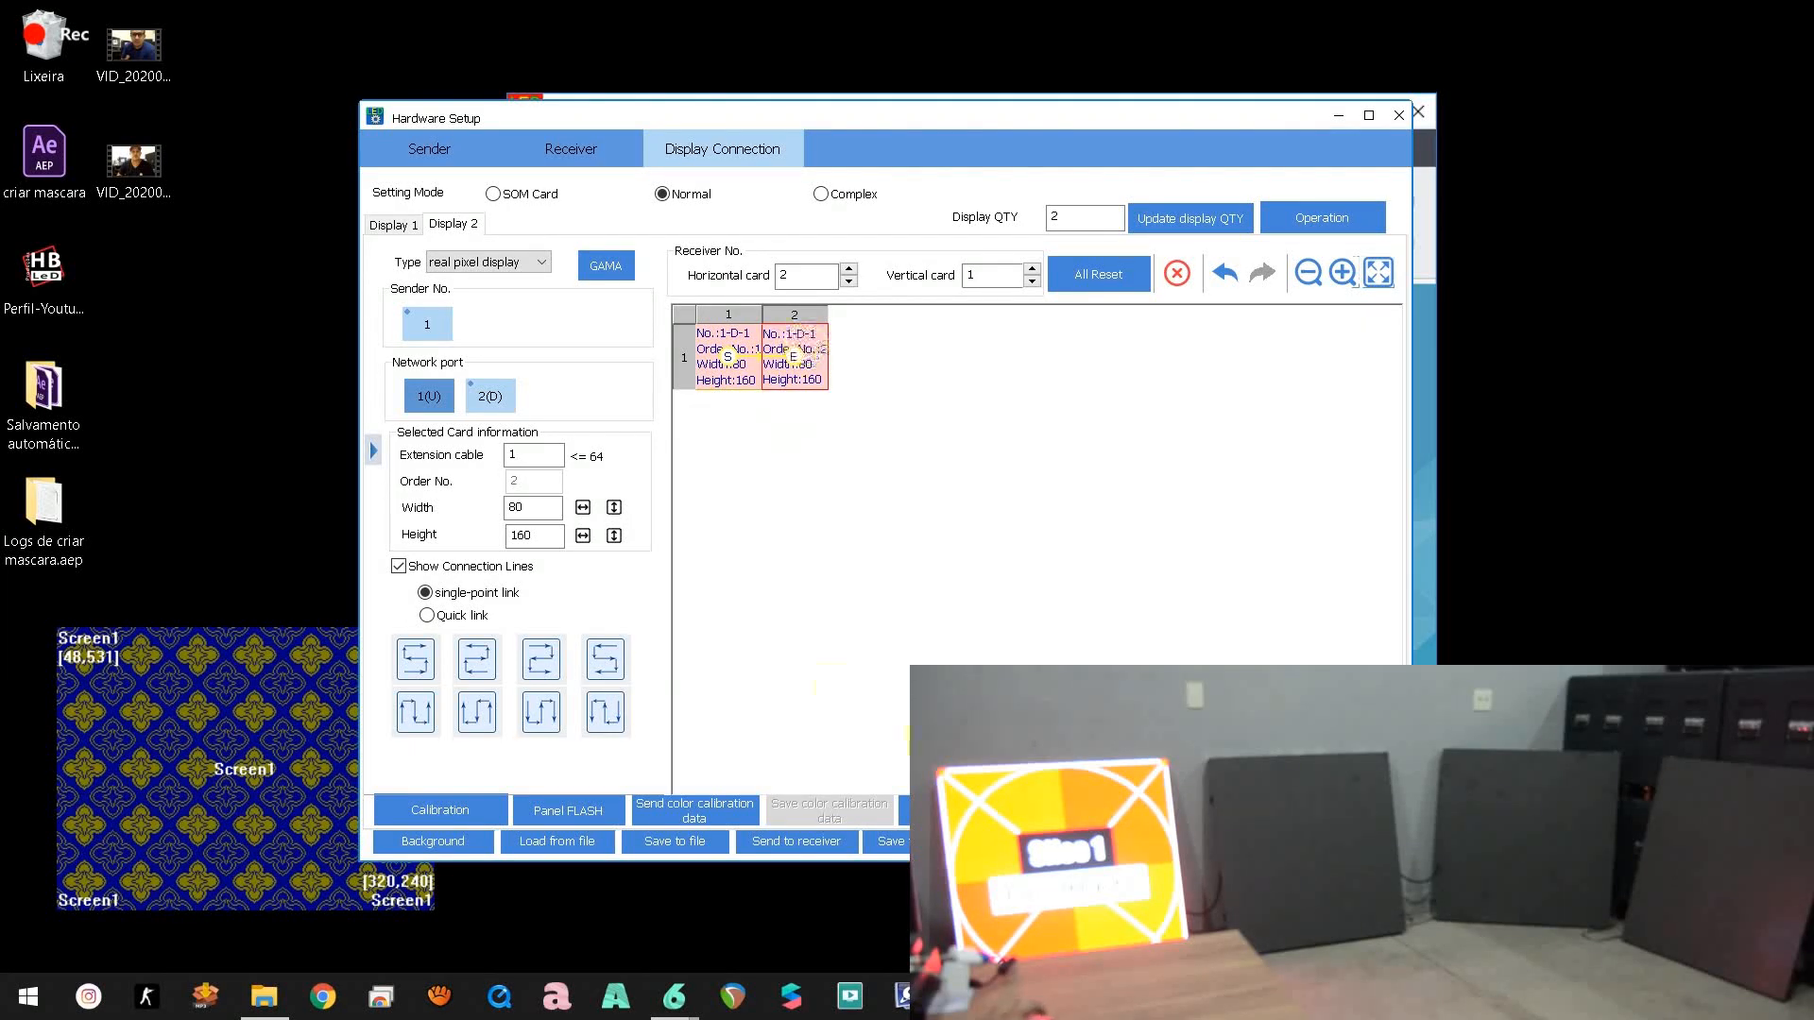
pyautogui.click(793, 848)
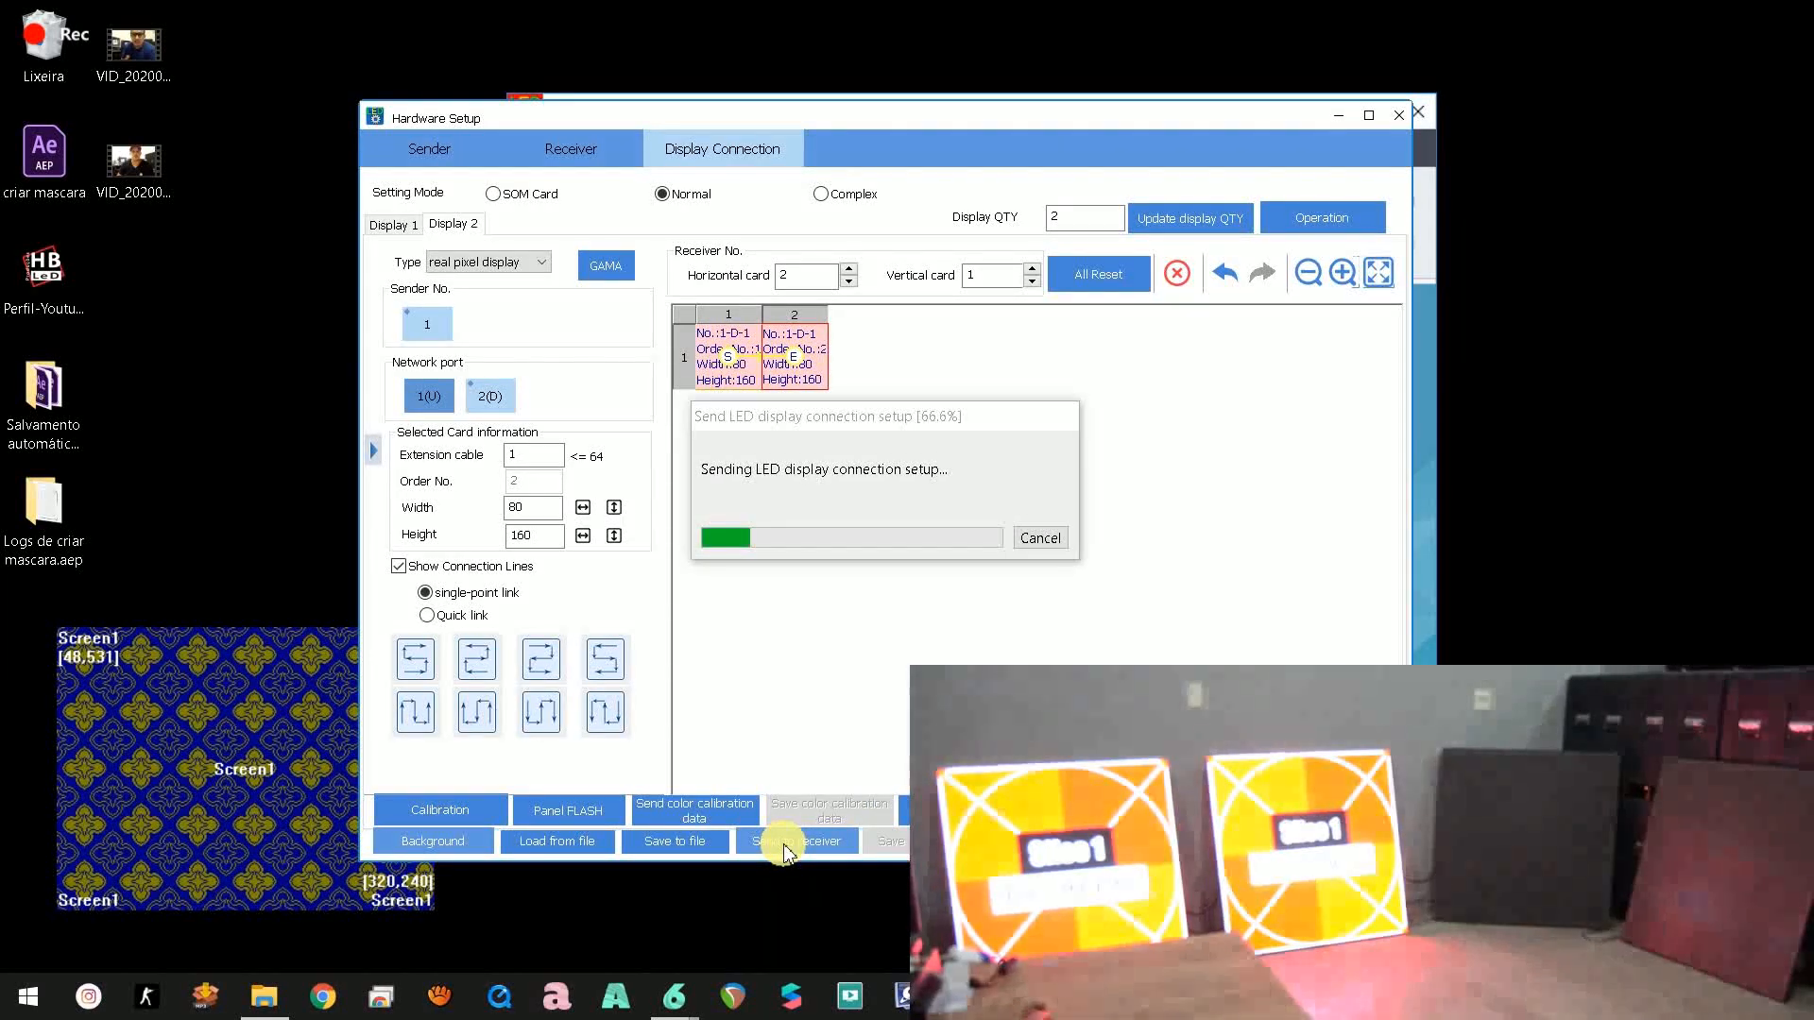
pyautogui.click(835, 553)
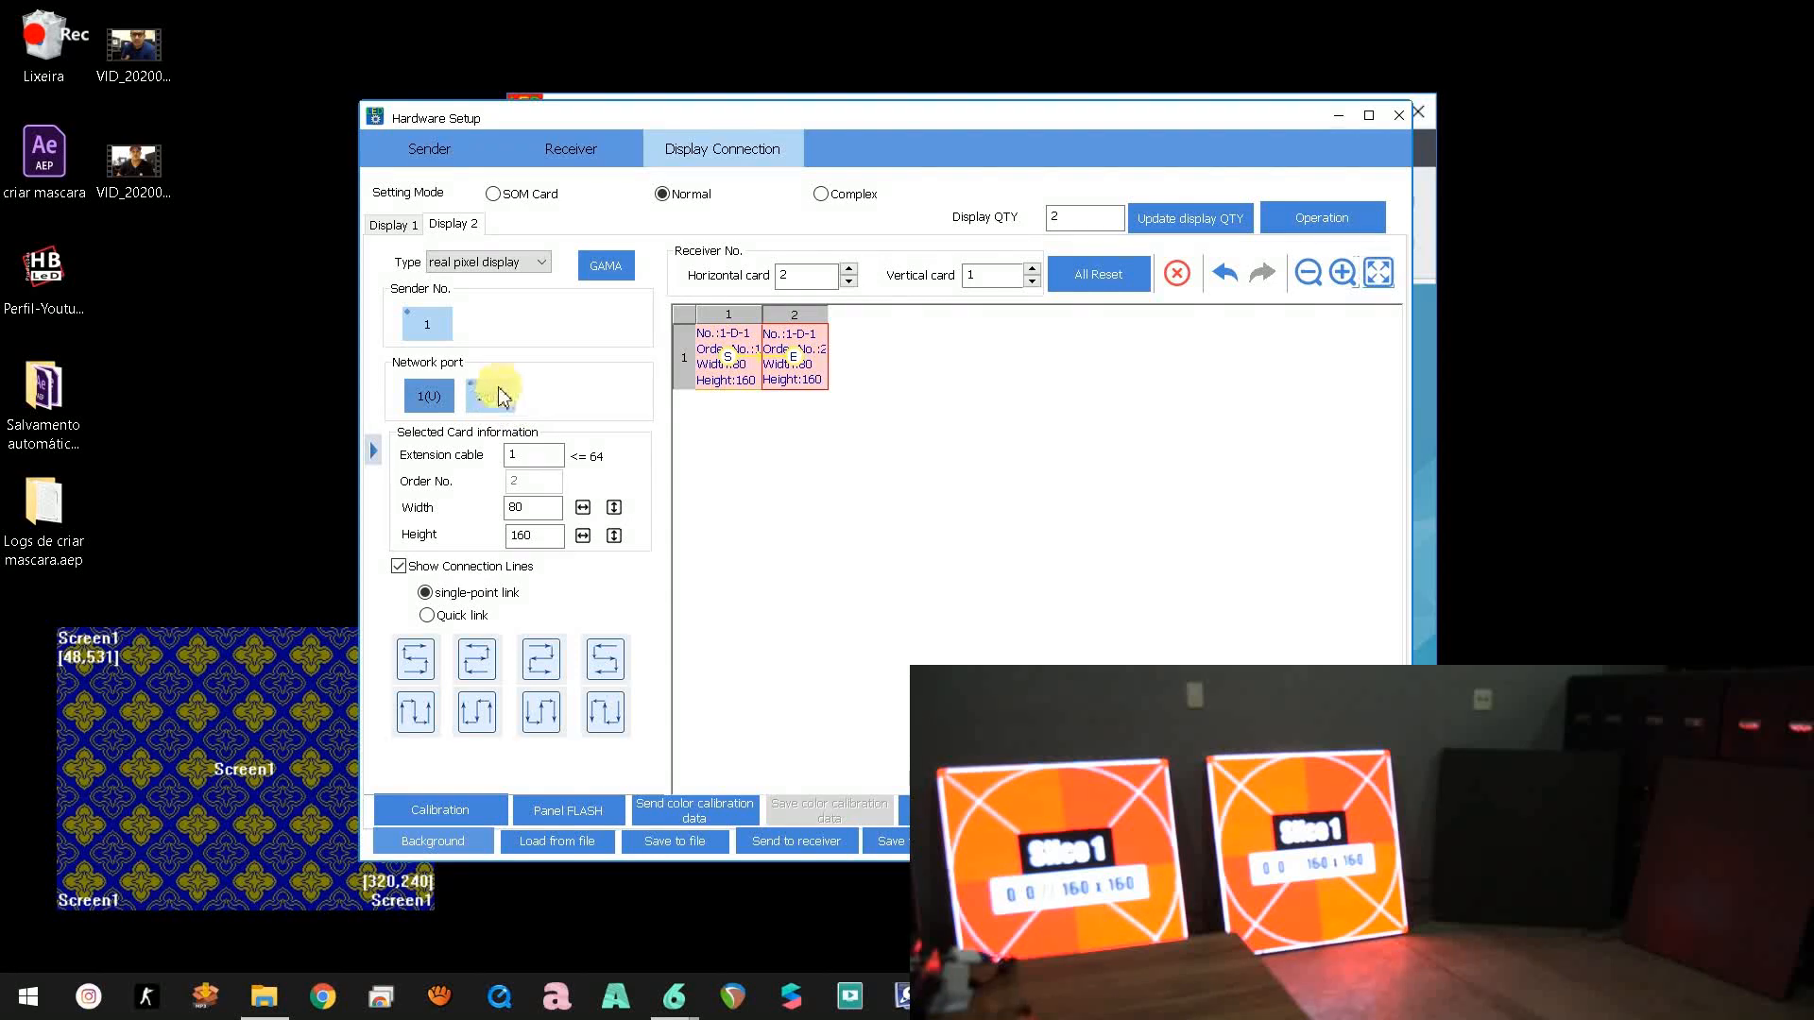
# Step: Compare the receiver card connections of Display 1 and Display 2, examining which network port each one uses
pyautogui.click(385, 225)
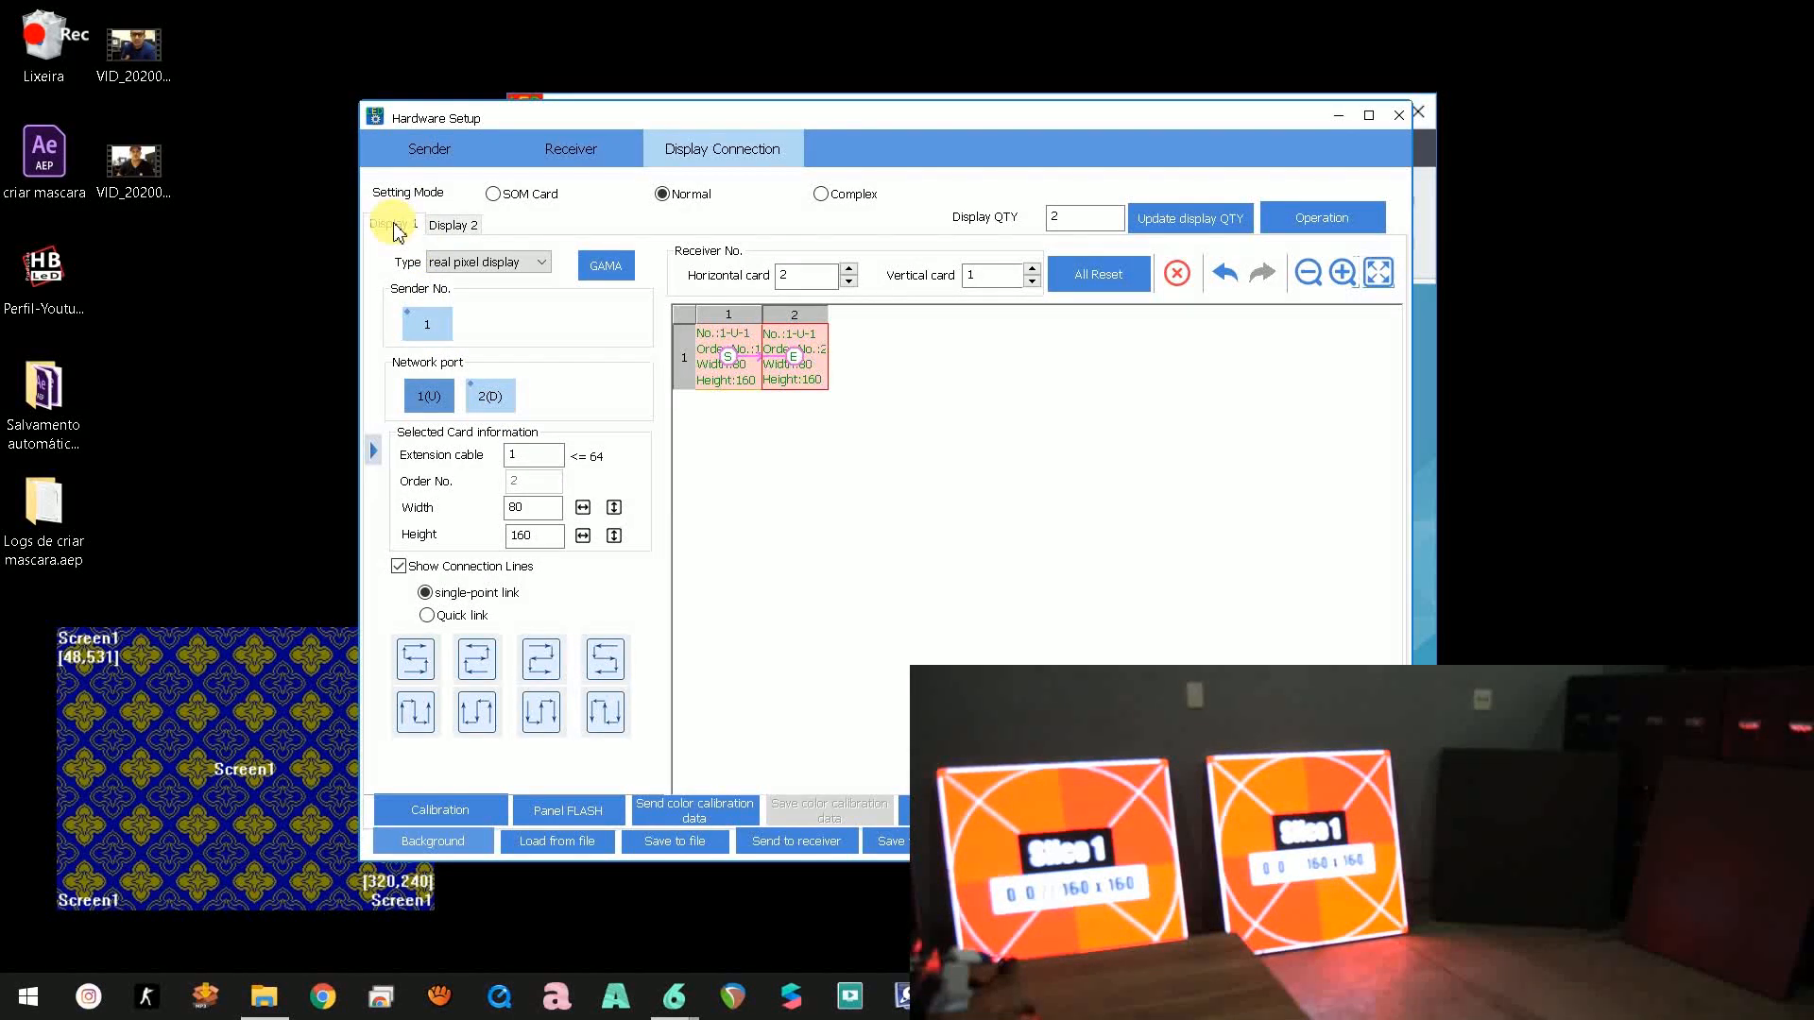
pyautogui.click(453, 225)
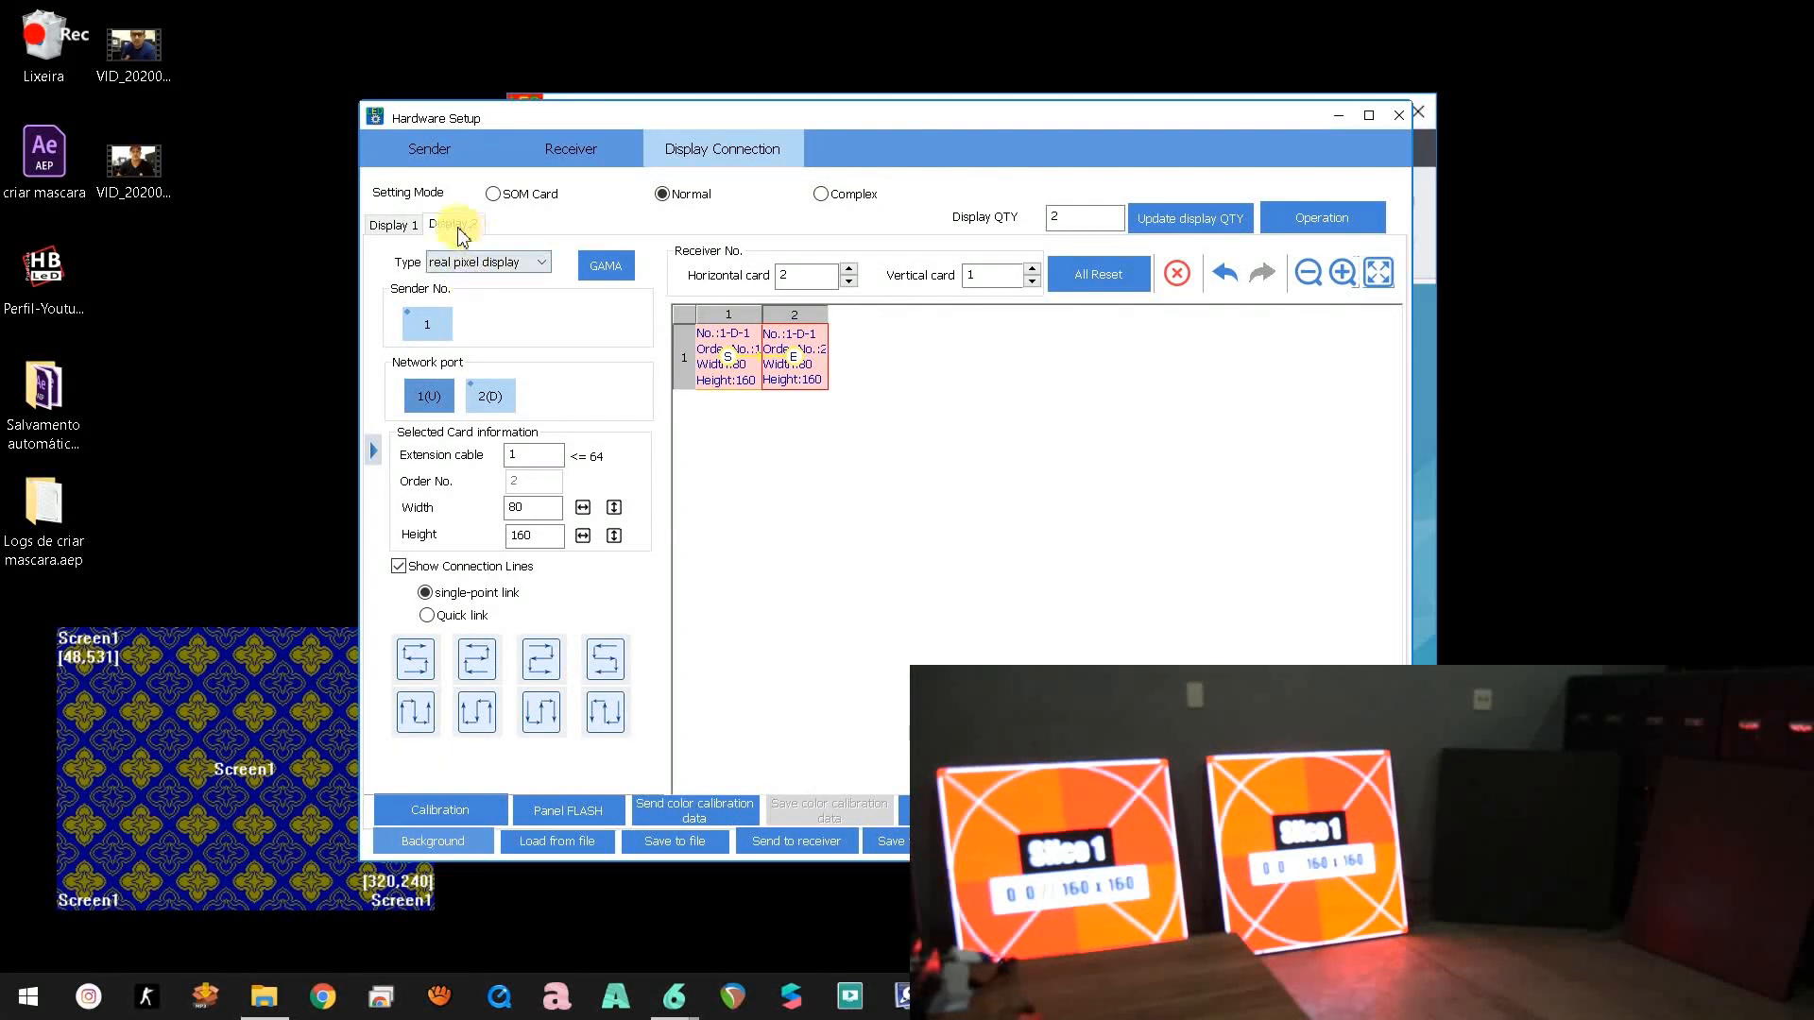
pyautogui.click(406, 227)
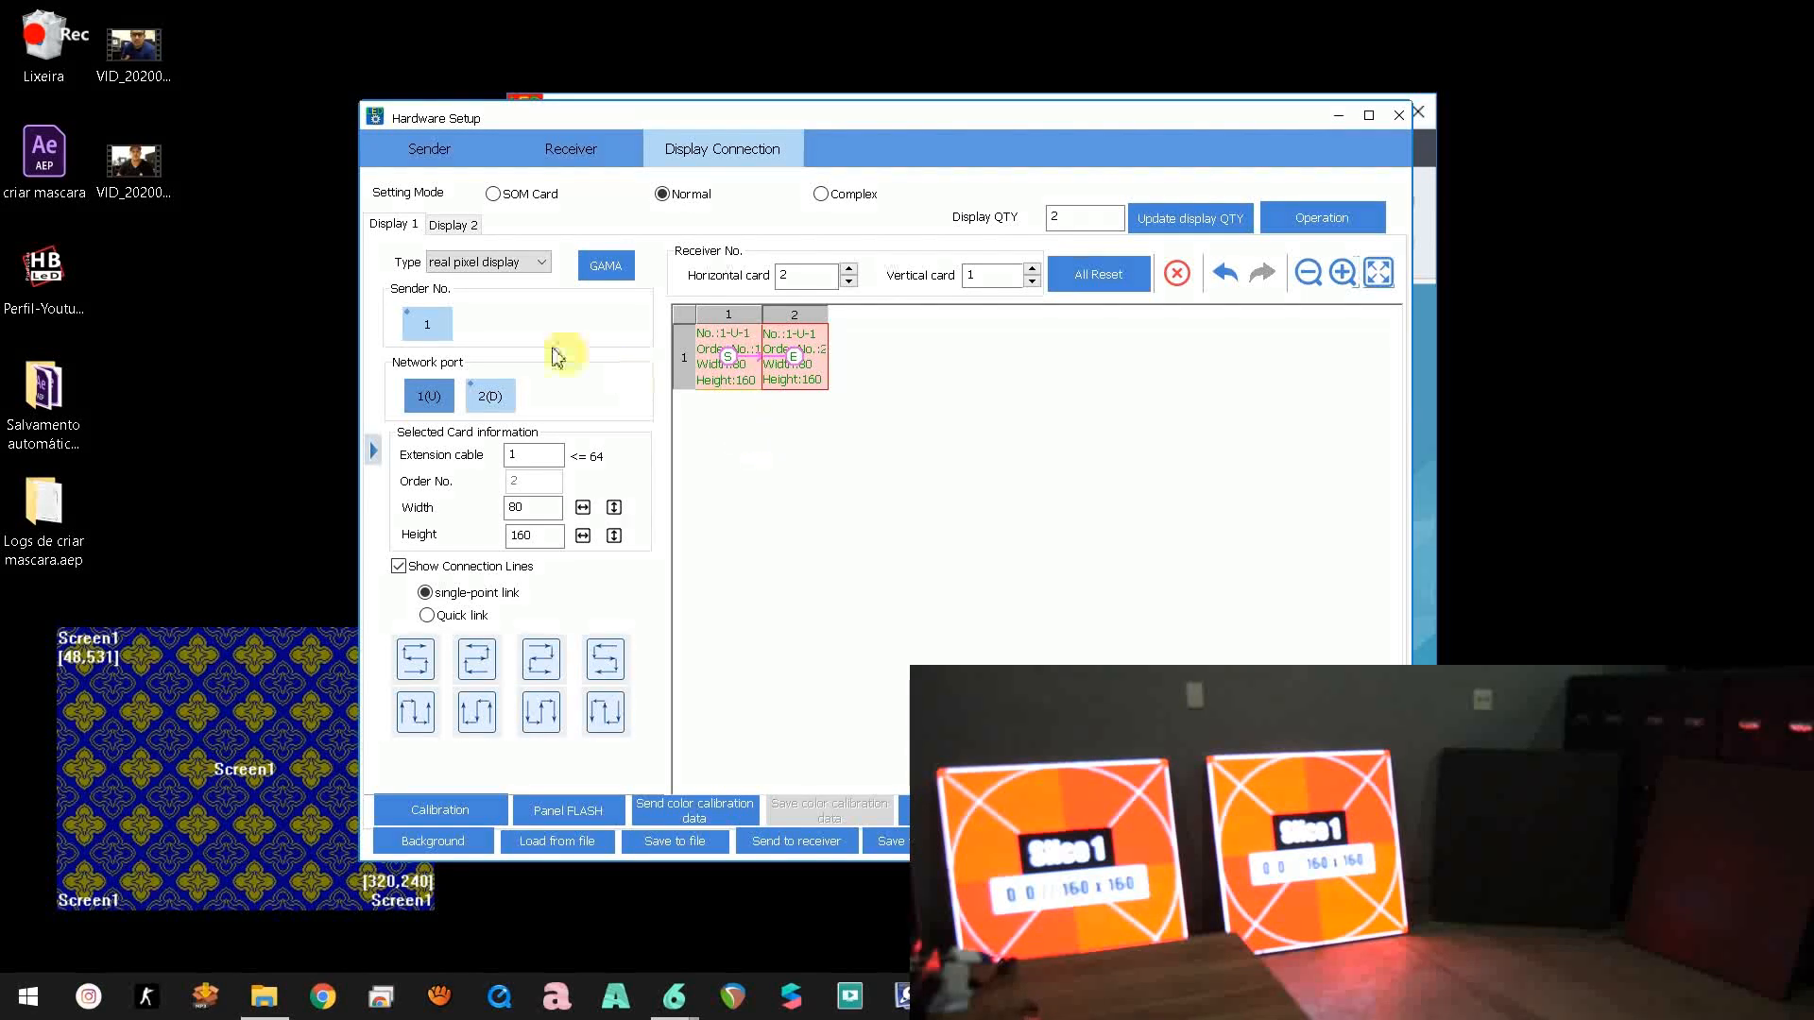
pyautogui.click(444, 229)
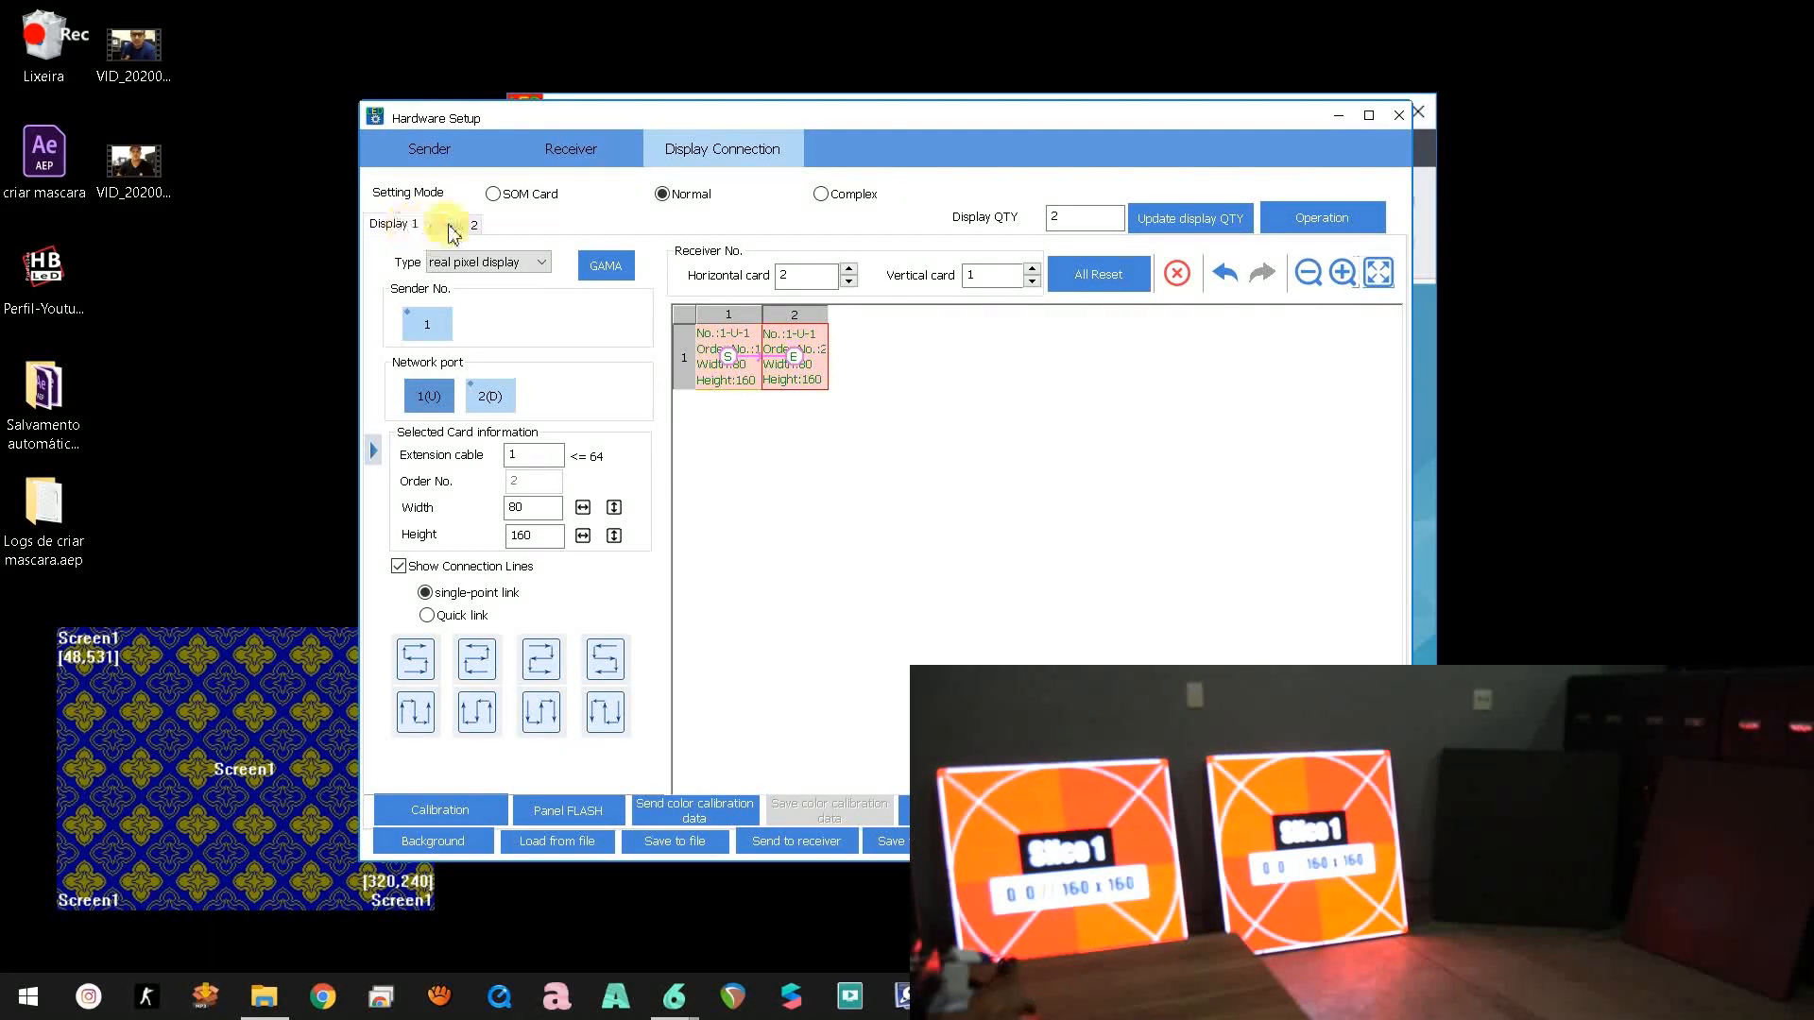
pyautogui.click(400, 231)
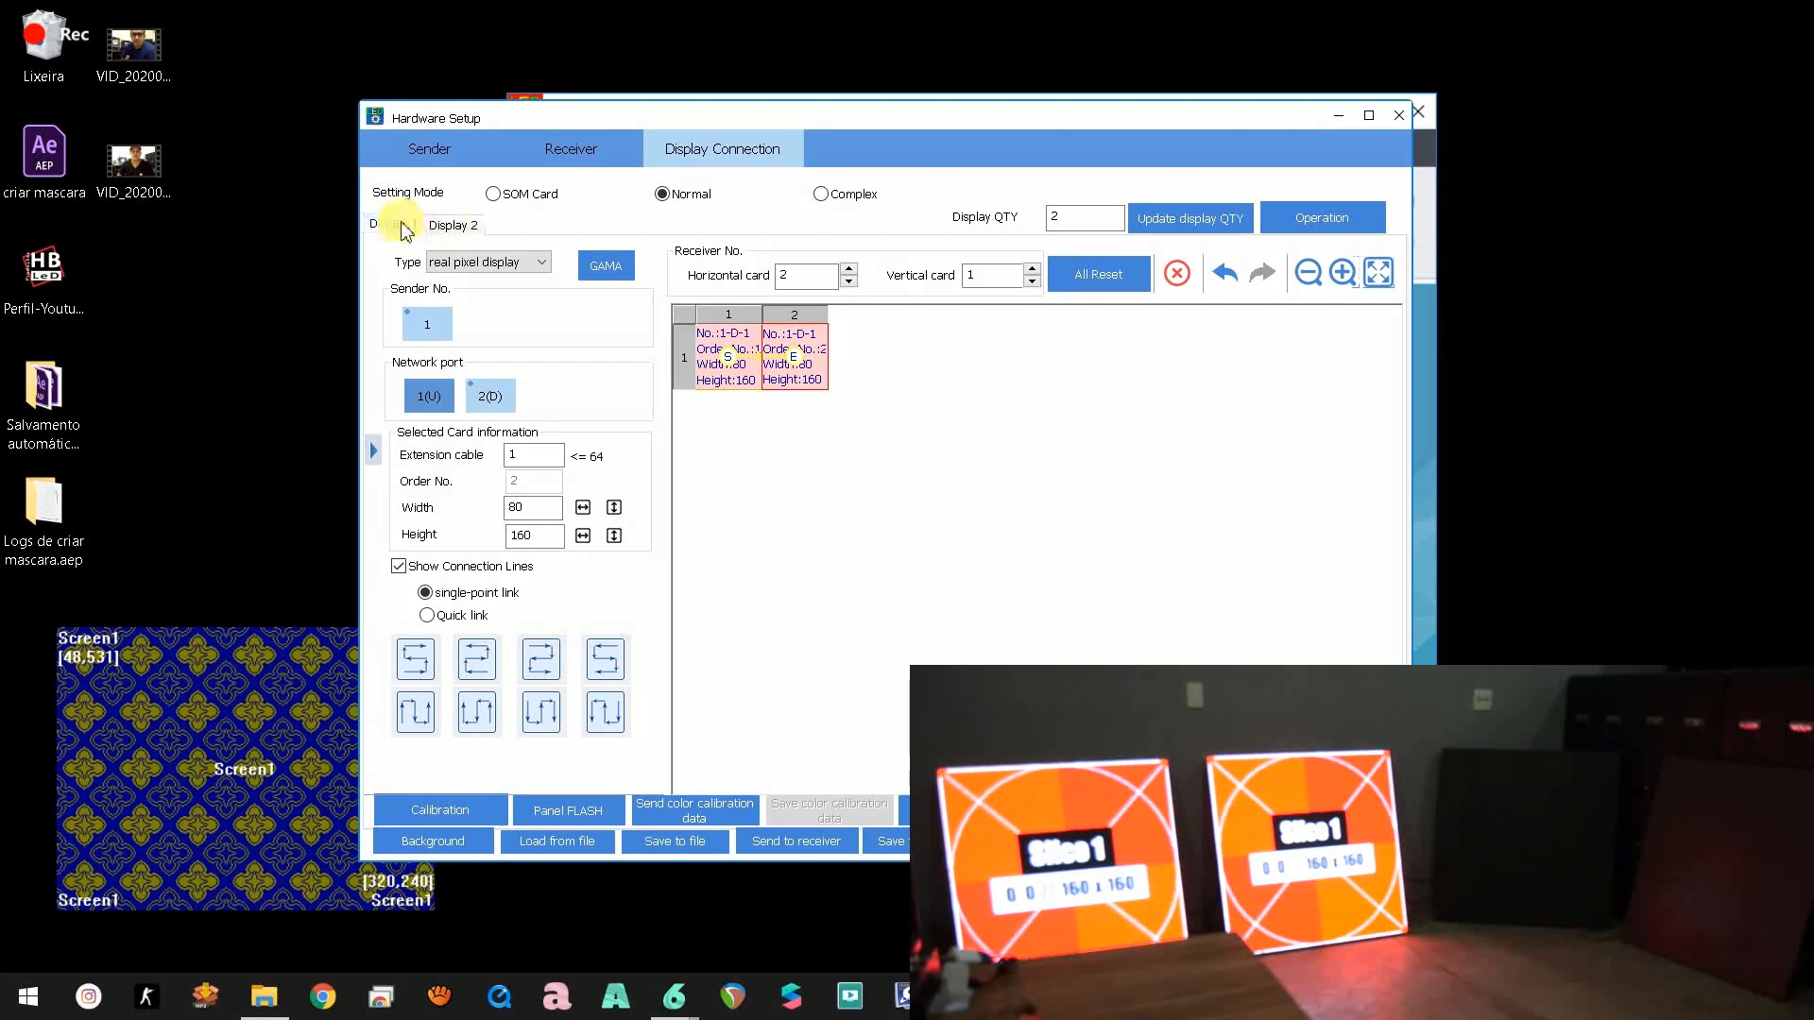
pyautogui.click(462, 230)
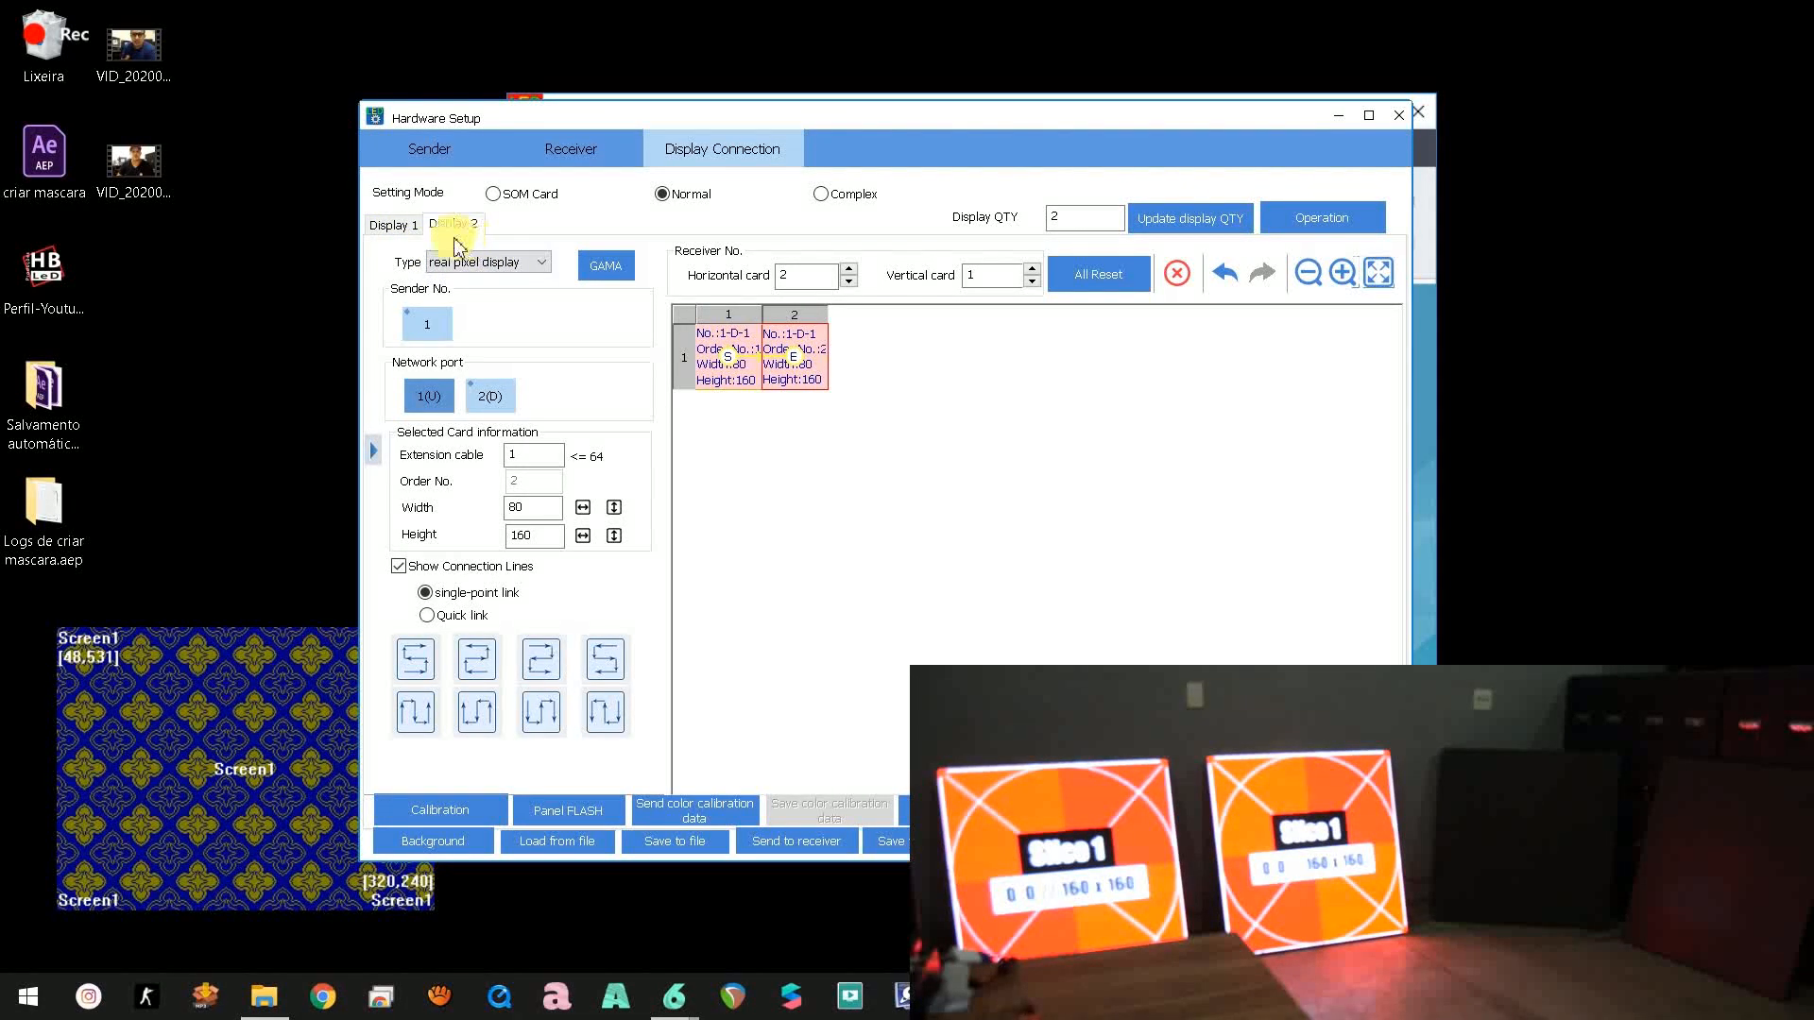
pyautogui.click(404, 230)
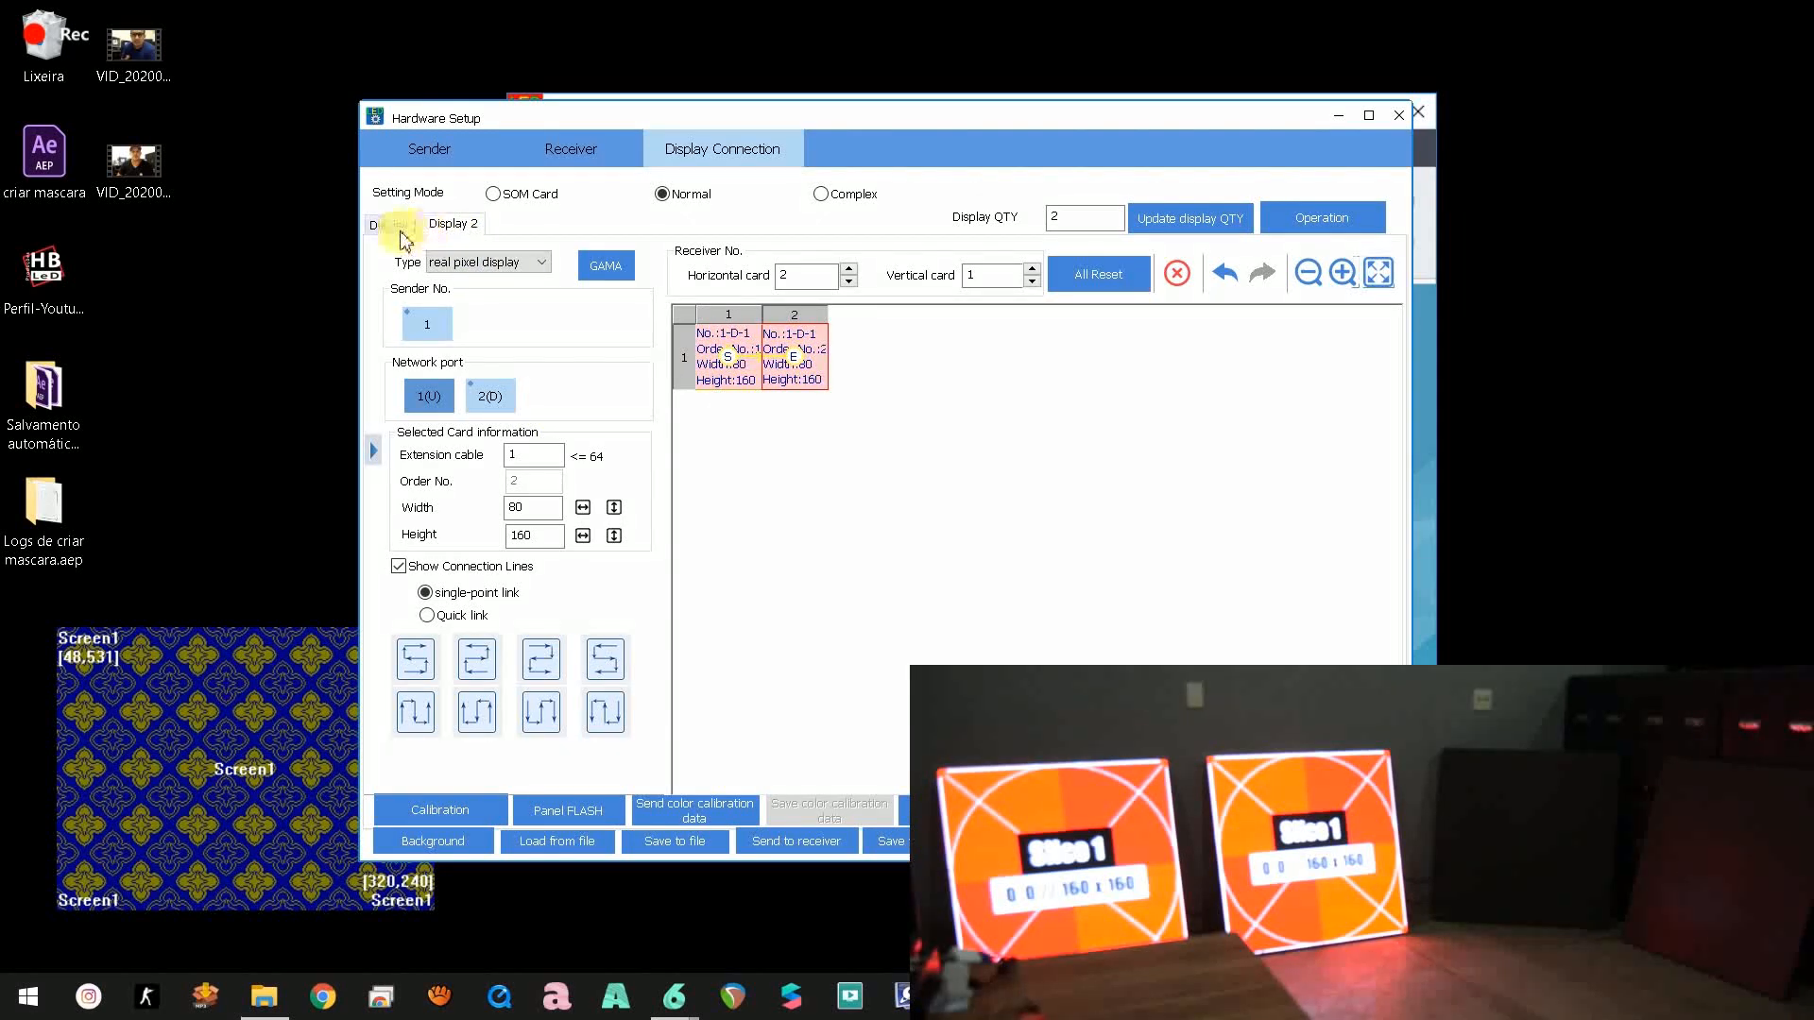
pyautogui.click(396, 226)
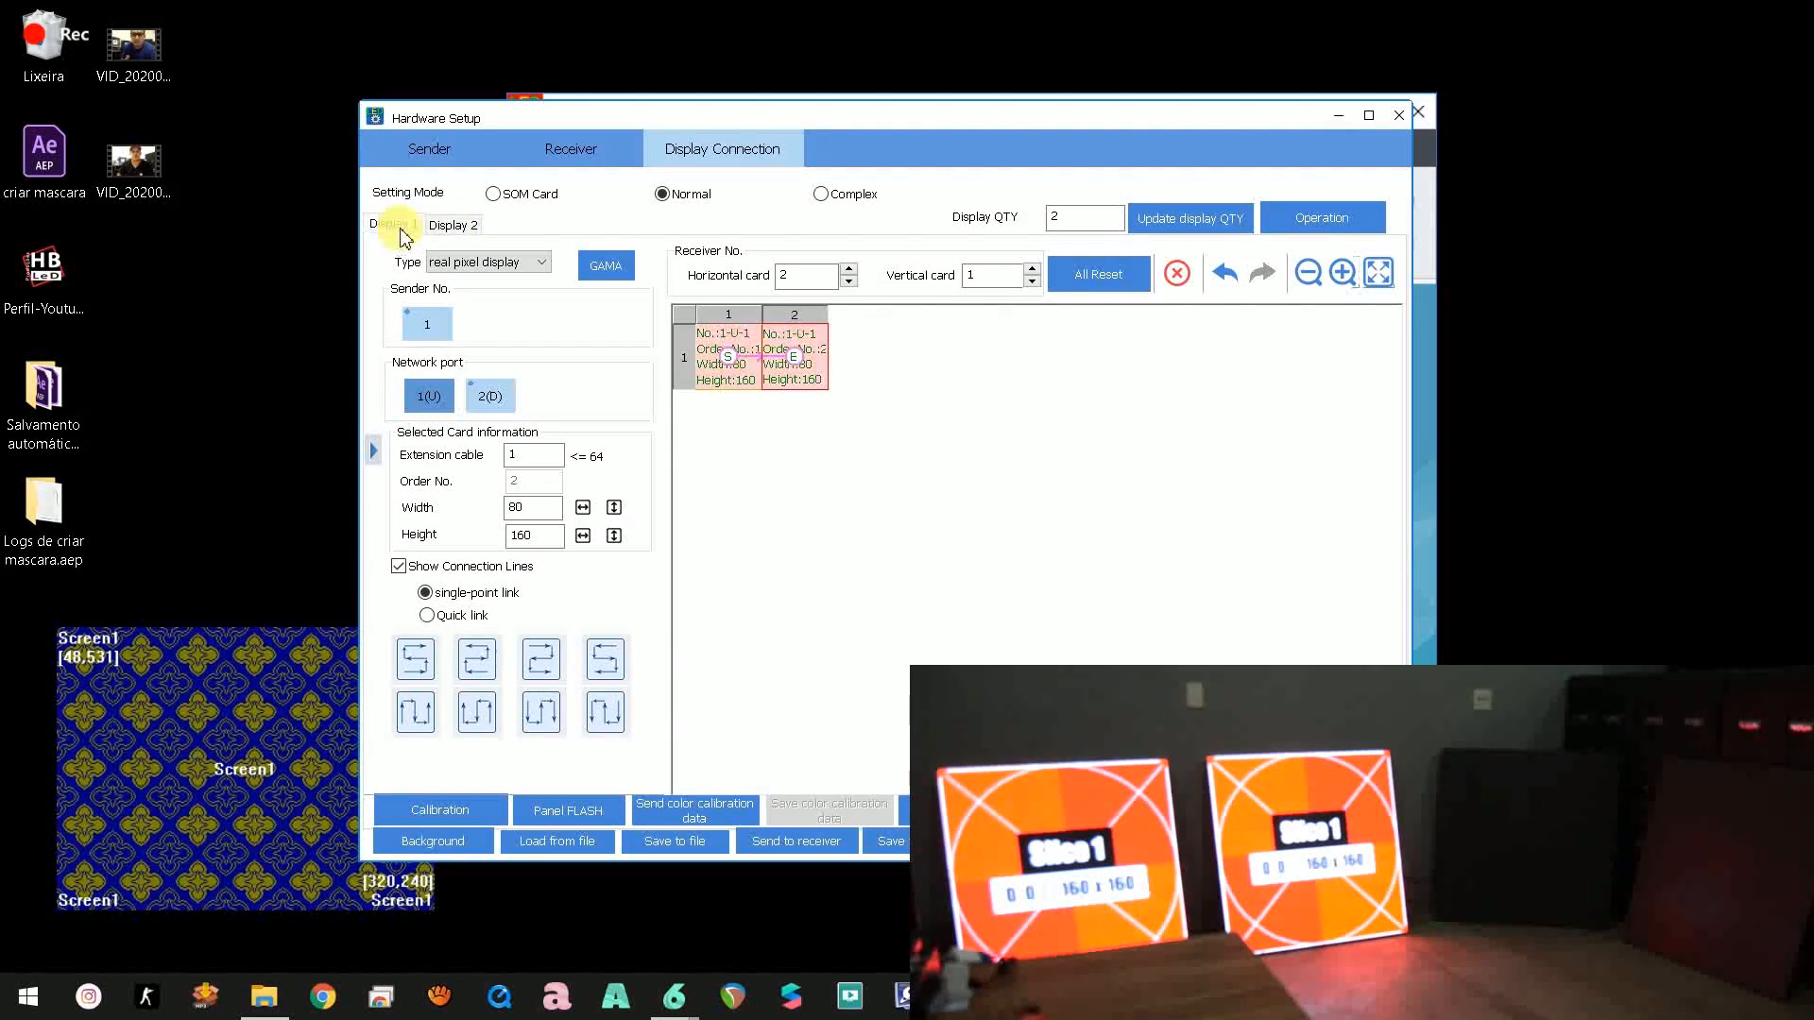
pyautogui.click(451, 225)
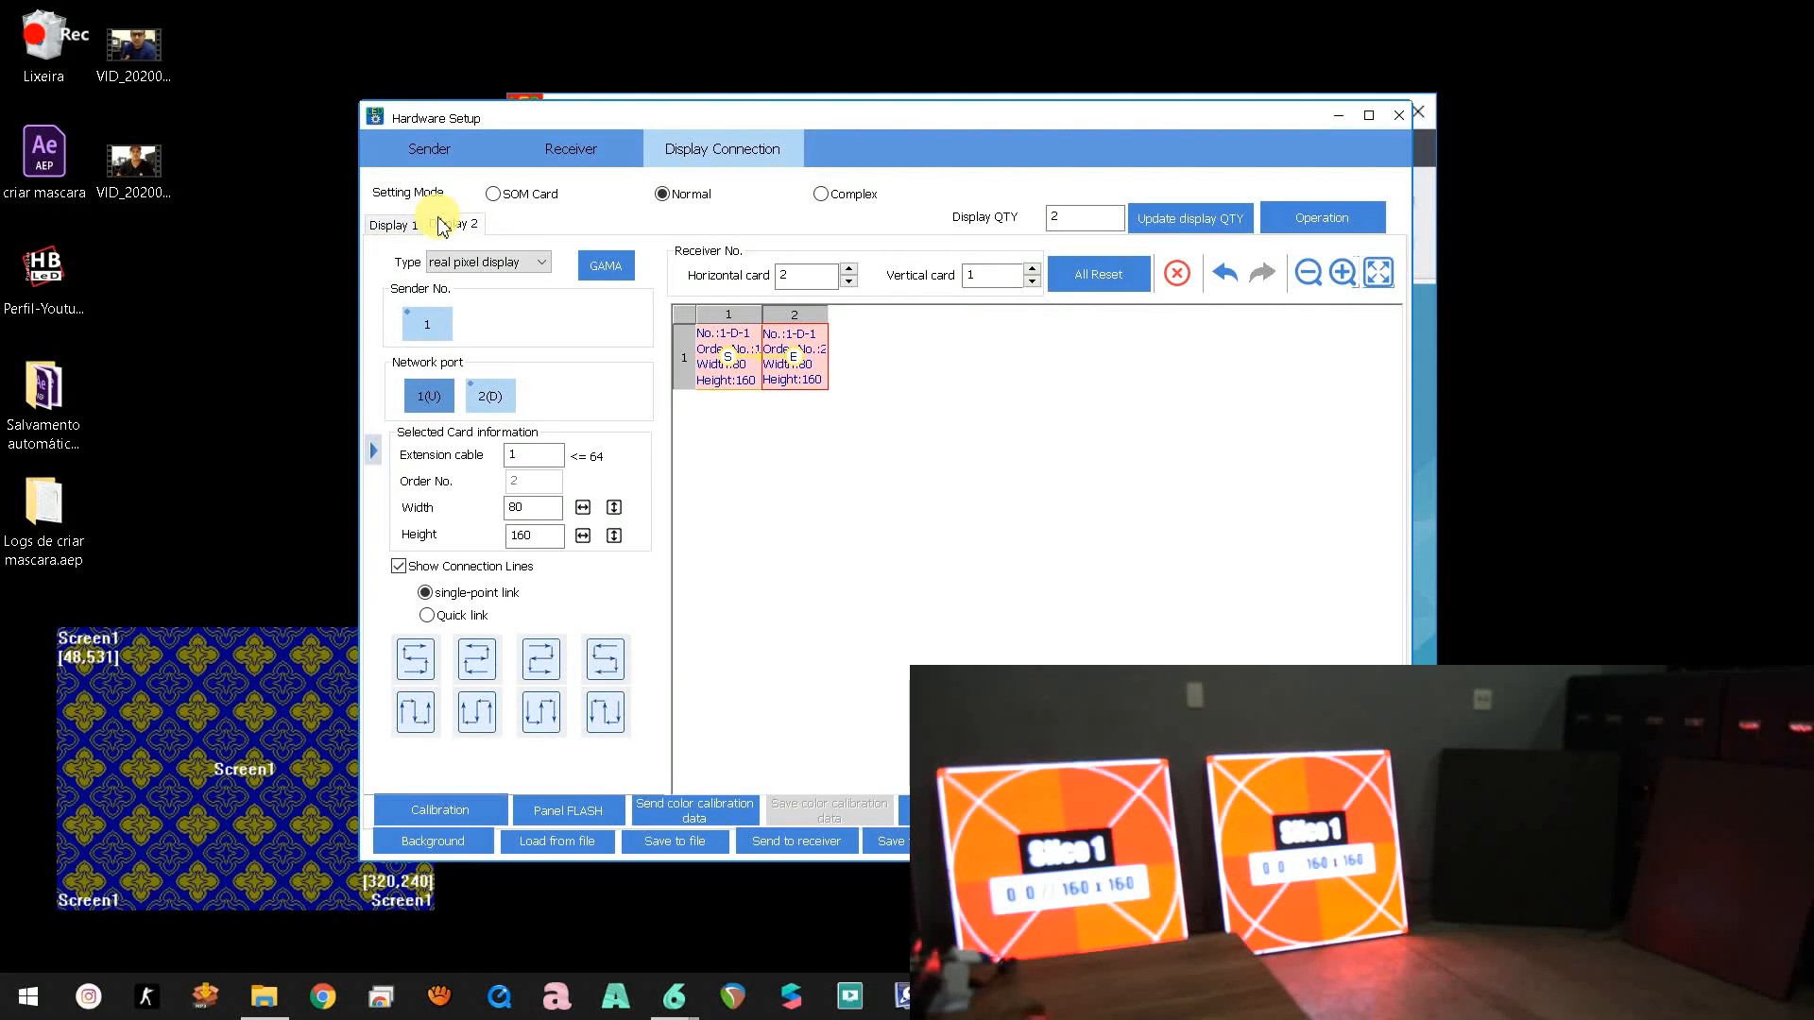
# Step: Set the display quantity to 1, update it, and open Display 1's receiver card connections
pyautogui.moveTo(1074, 214); pyautogui.dragTo(1041, 223)
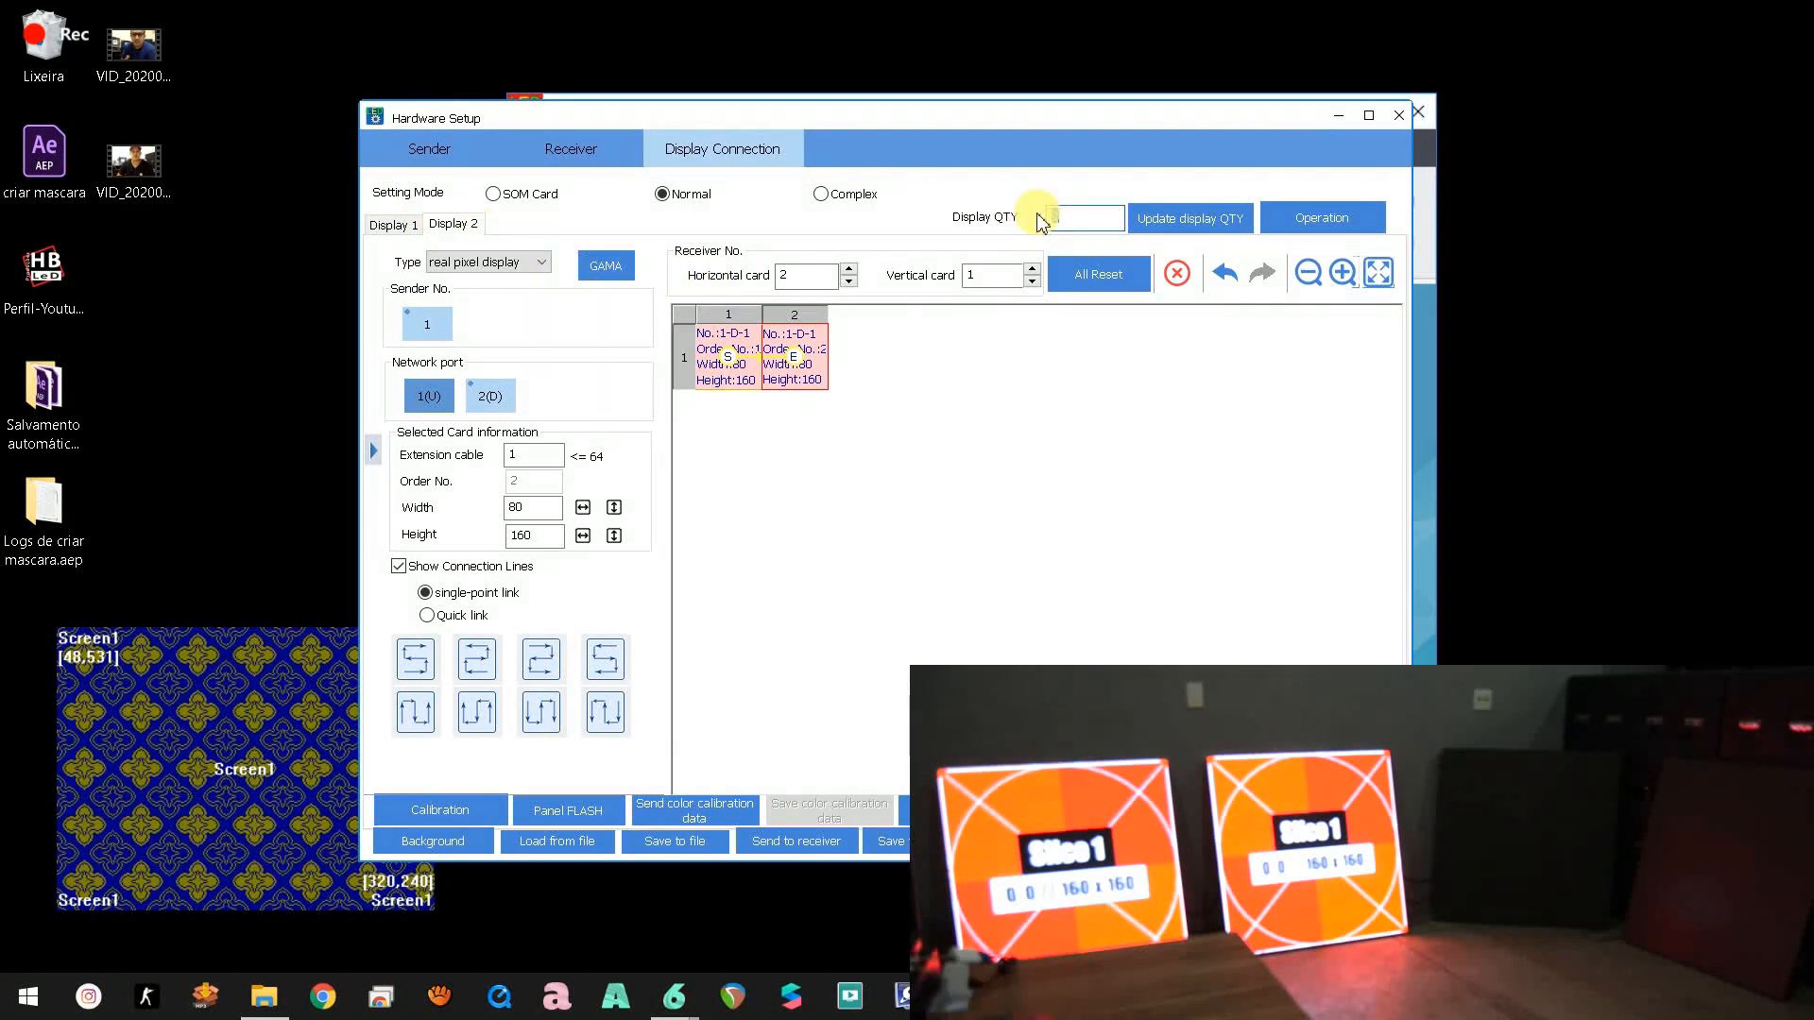
pyautogui.write('1')
pyautogui.click(1176, 216)
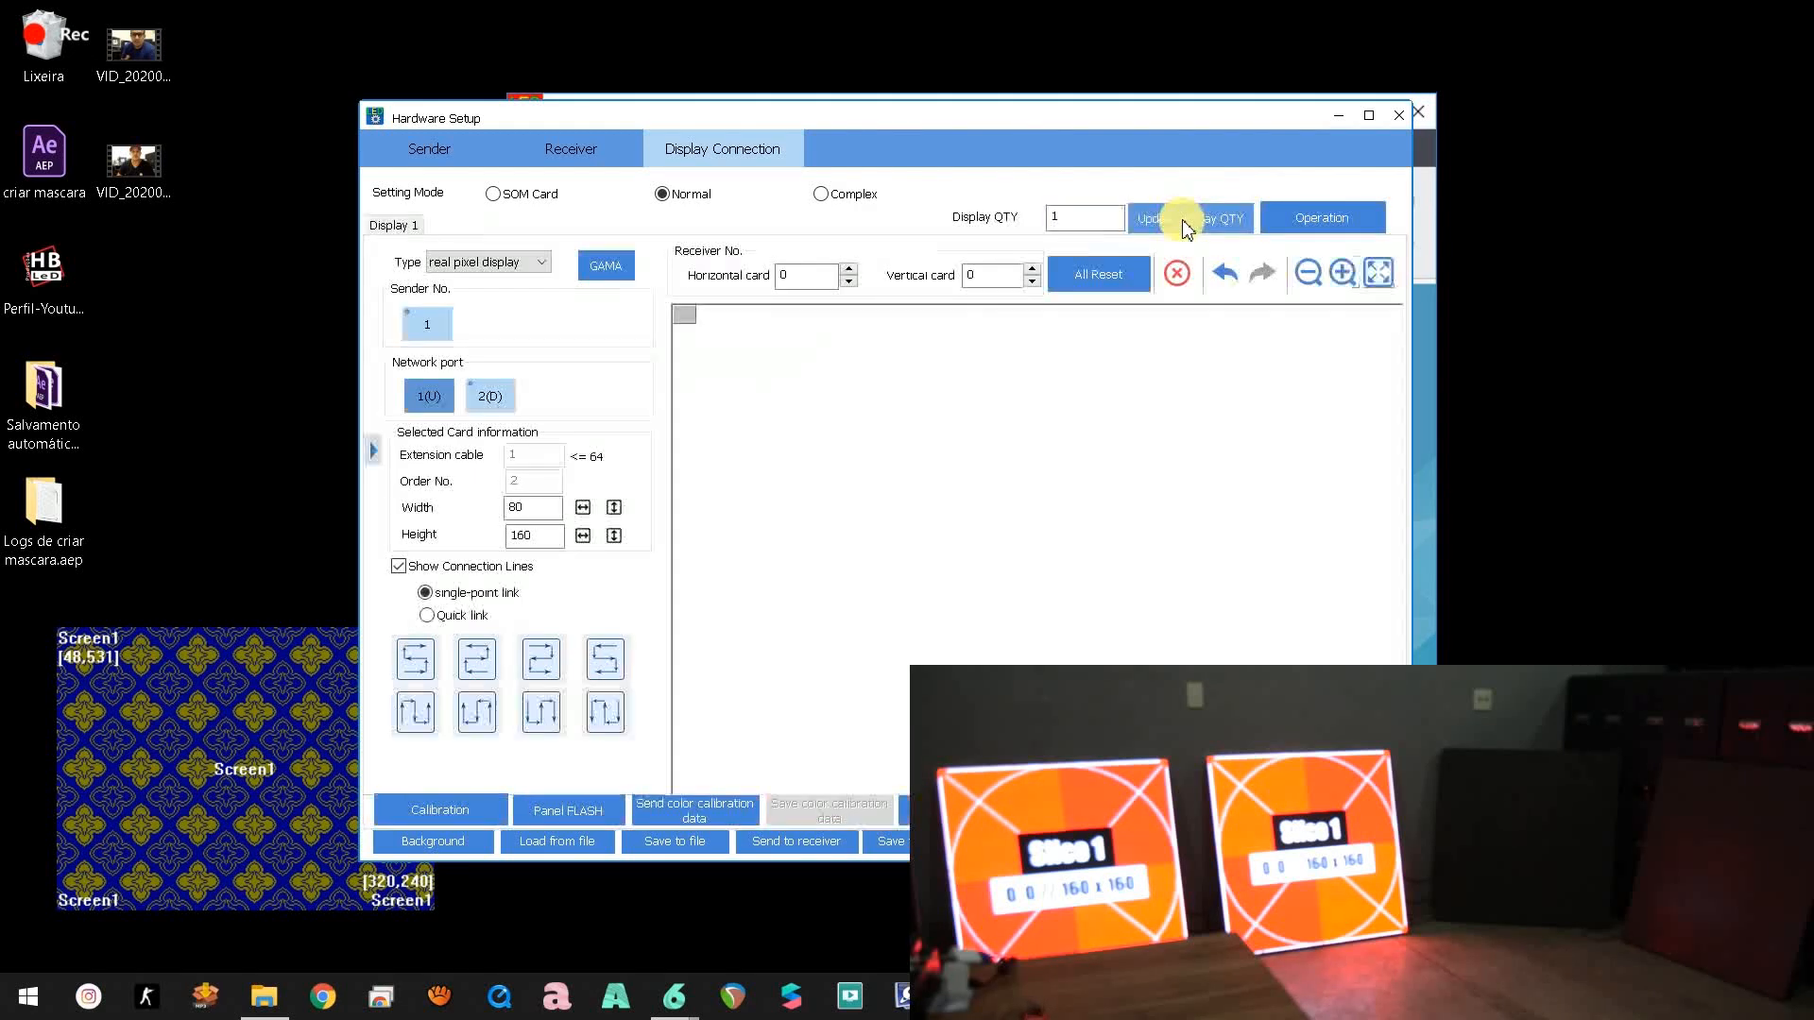
pyautogui.click(406, 232)
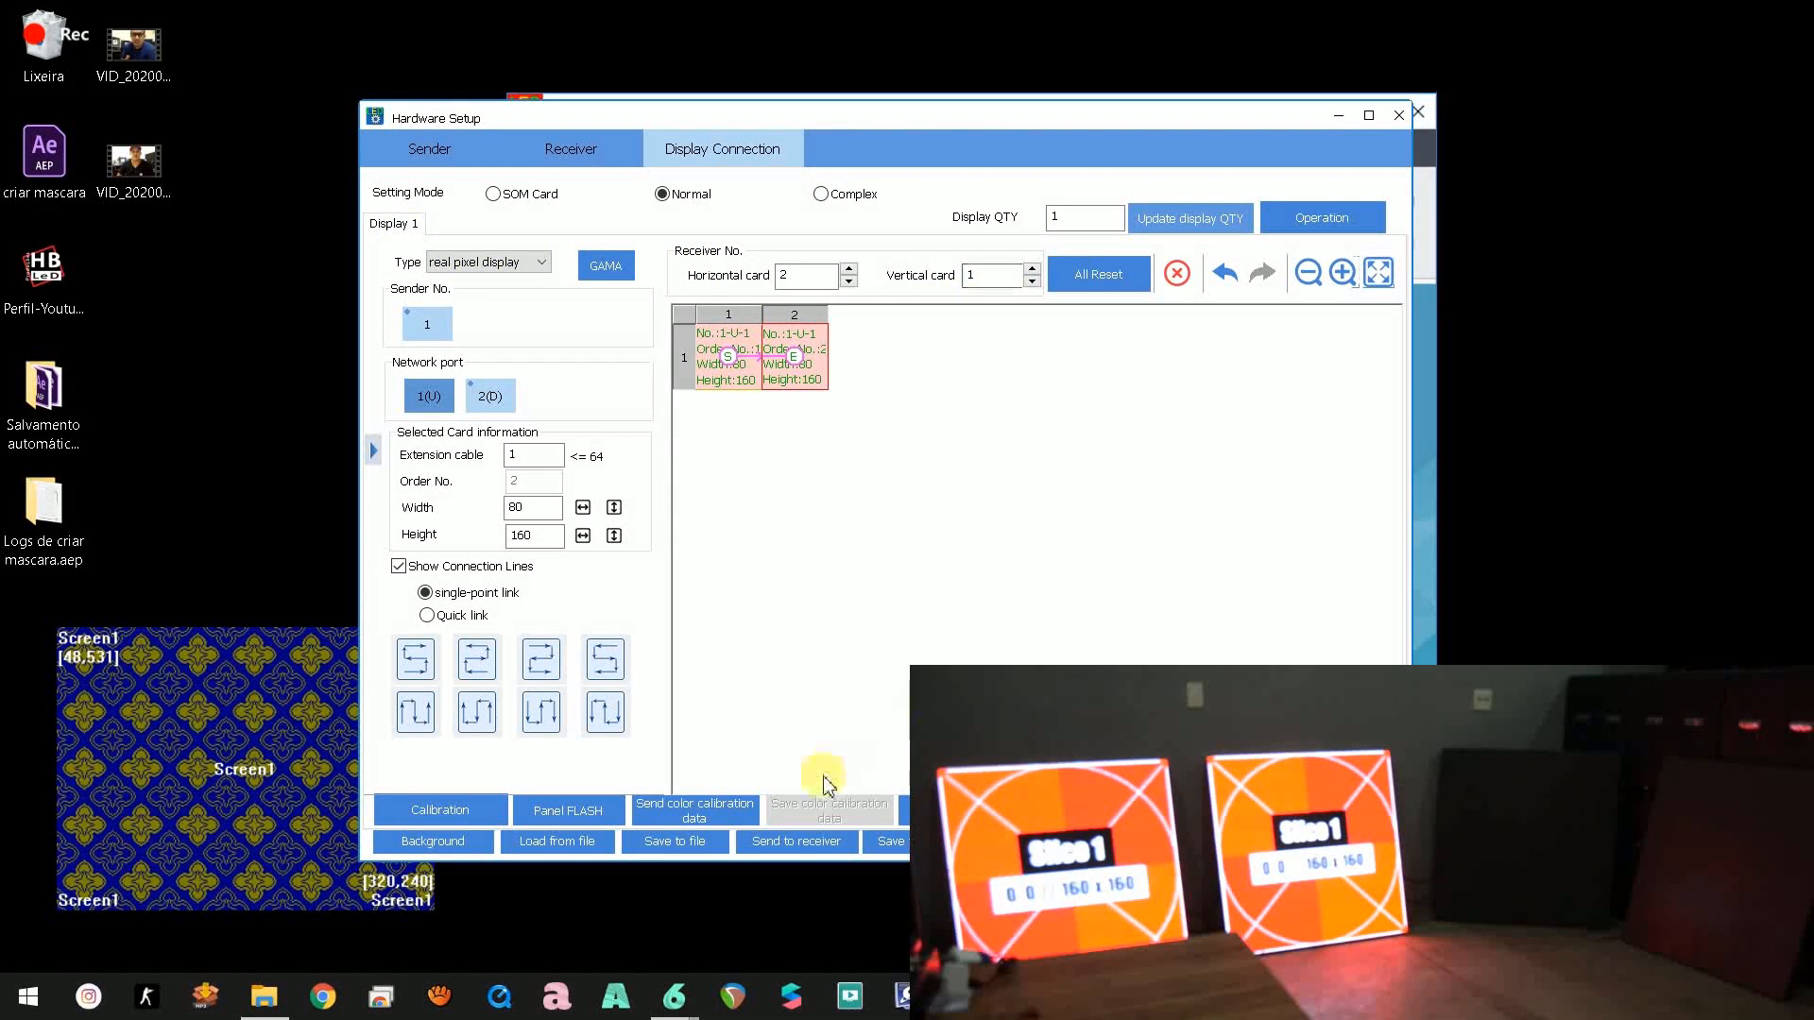
# Step: Send Display 1's setup to the receiver, reject the working-screen check, and resend the setup, confirming the screen works
pyautogui.click(827, 831)
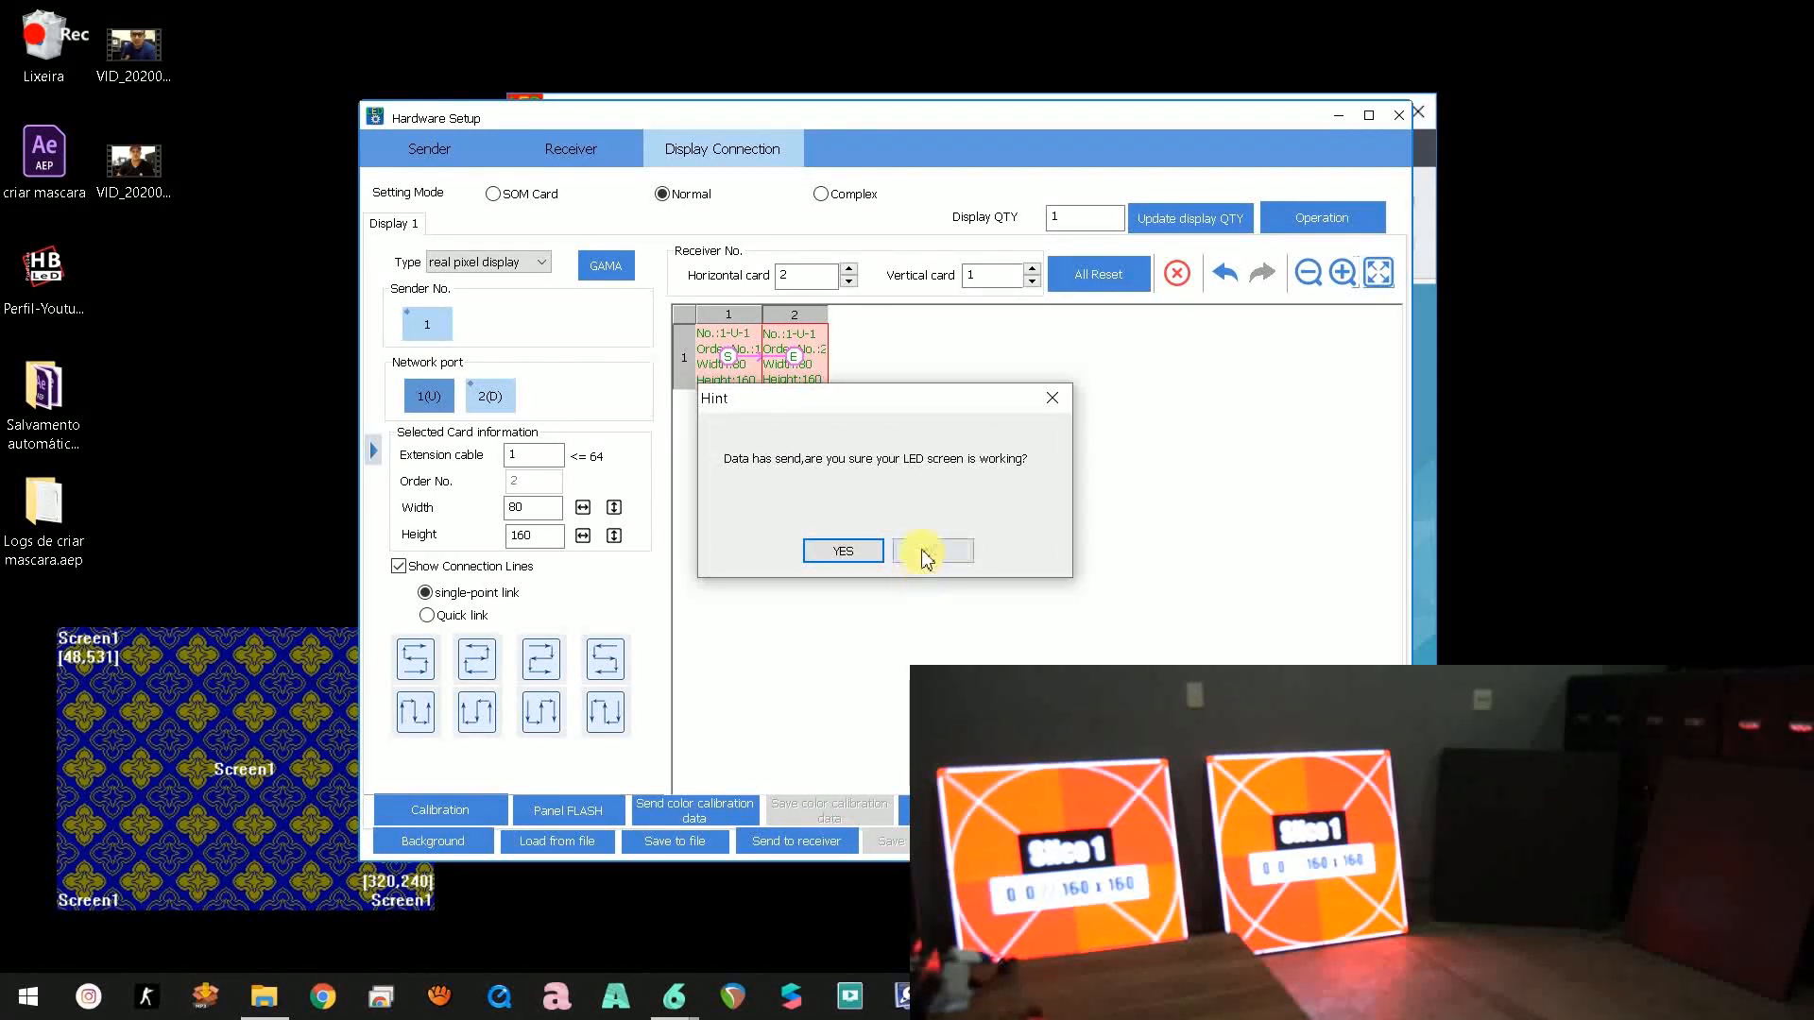
pyautogui.click(931, 553)
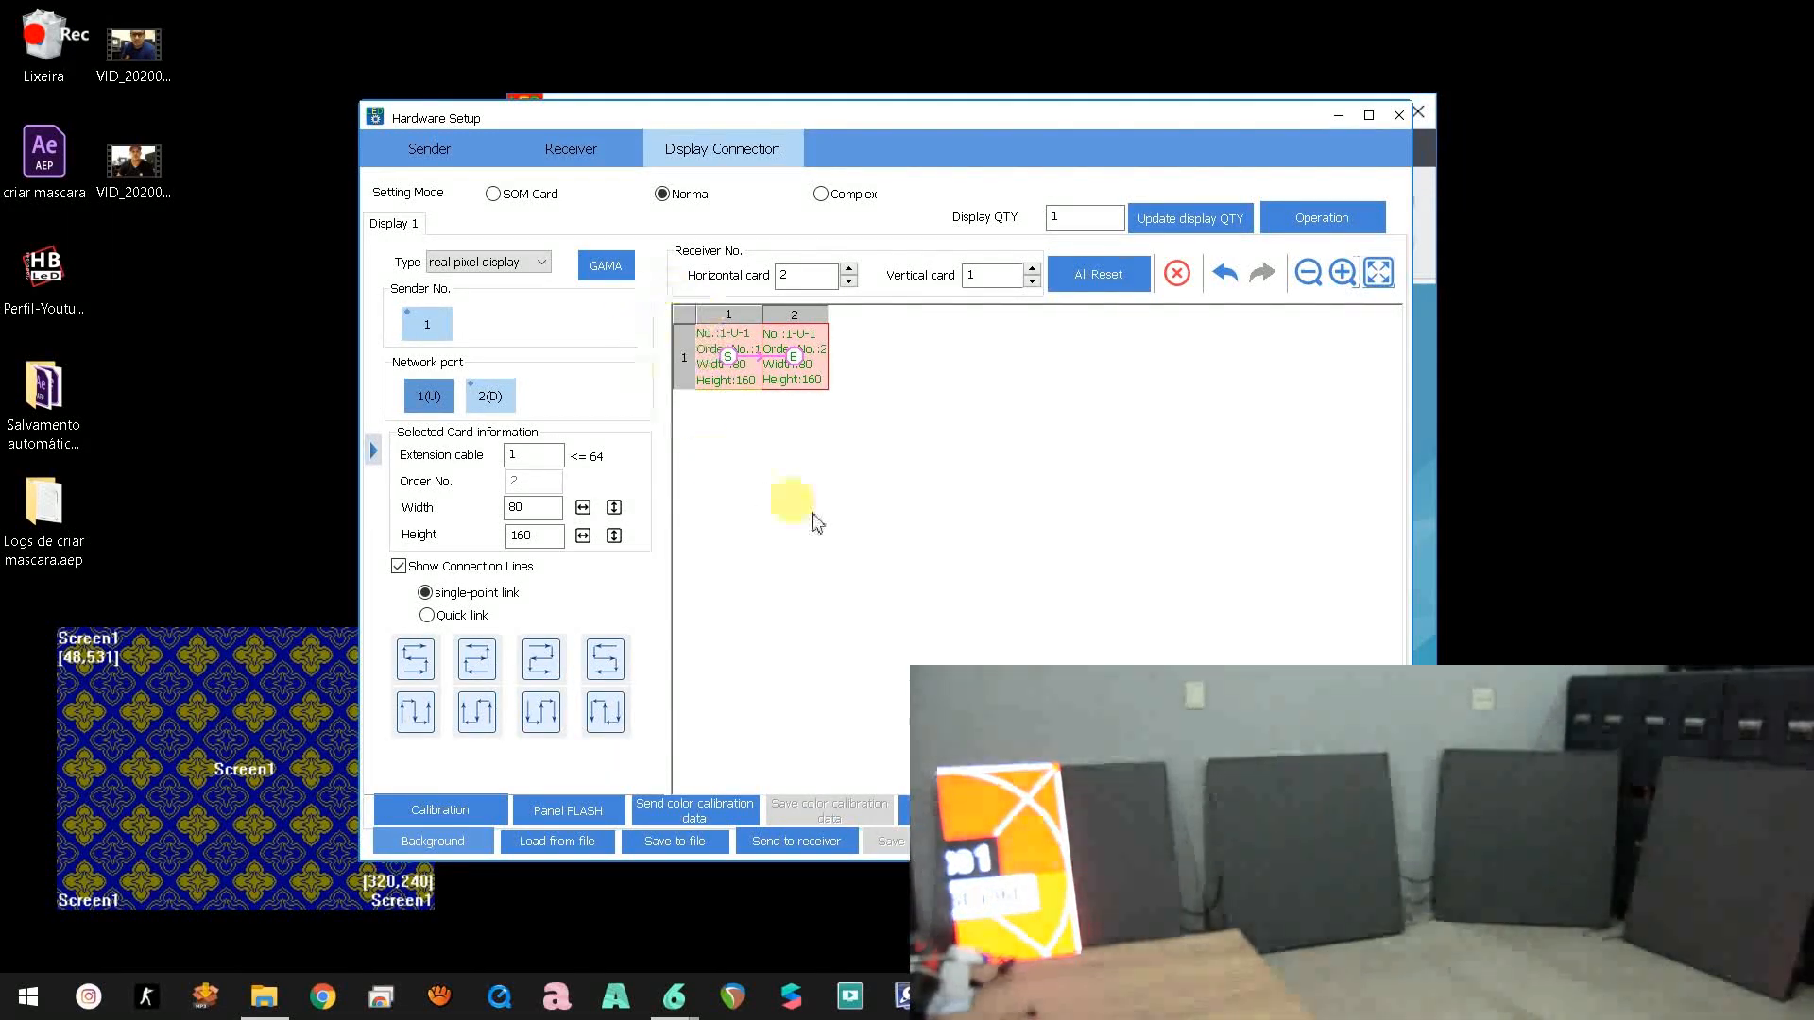
pyautogui.click(796, 840)
pyautogui.click(855, 549)
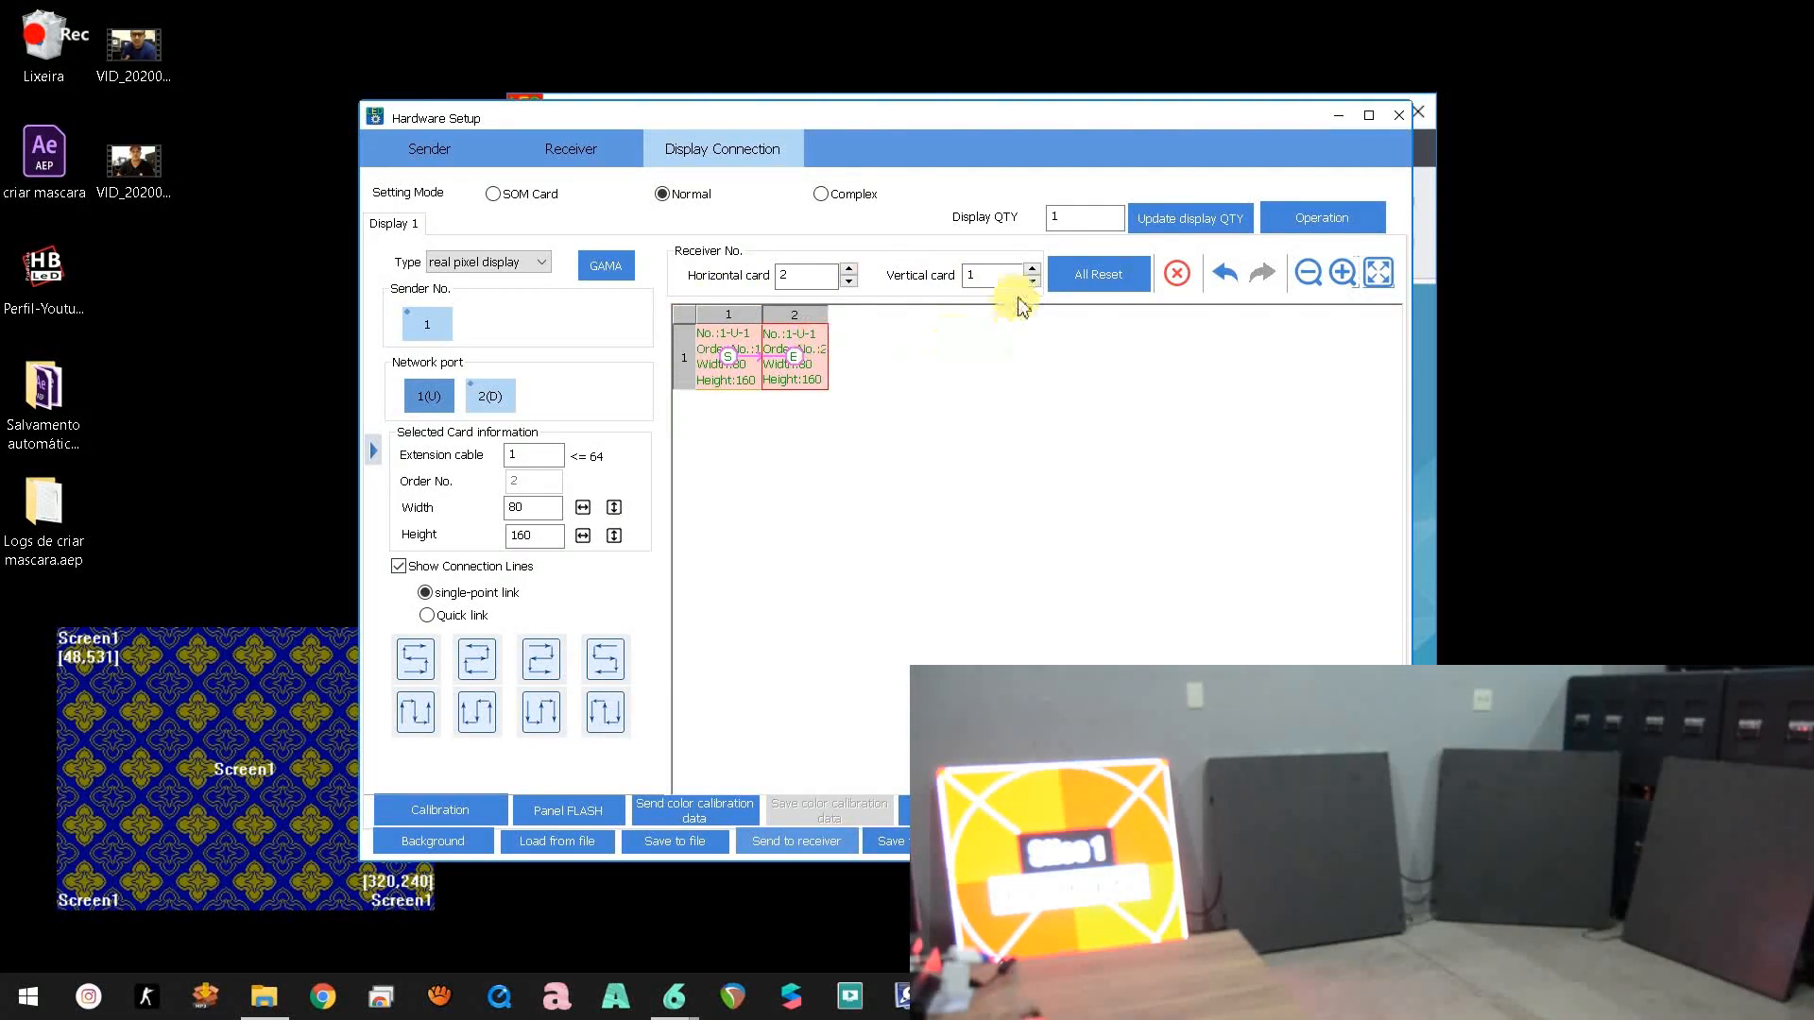
# Step: Reset all cards, link the first and second on network port 2(D) at 80 × 160, and send the setup, confirming the screen works
pyautogui.click(1096, 275)
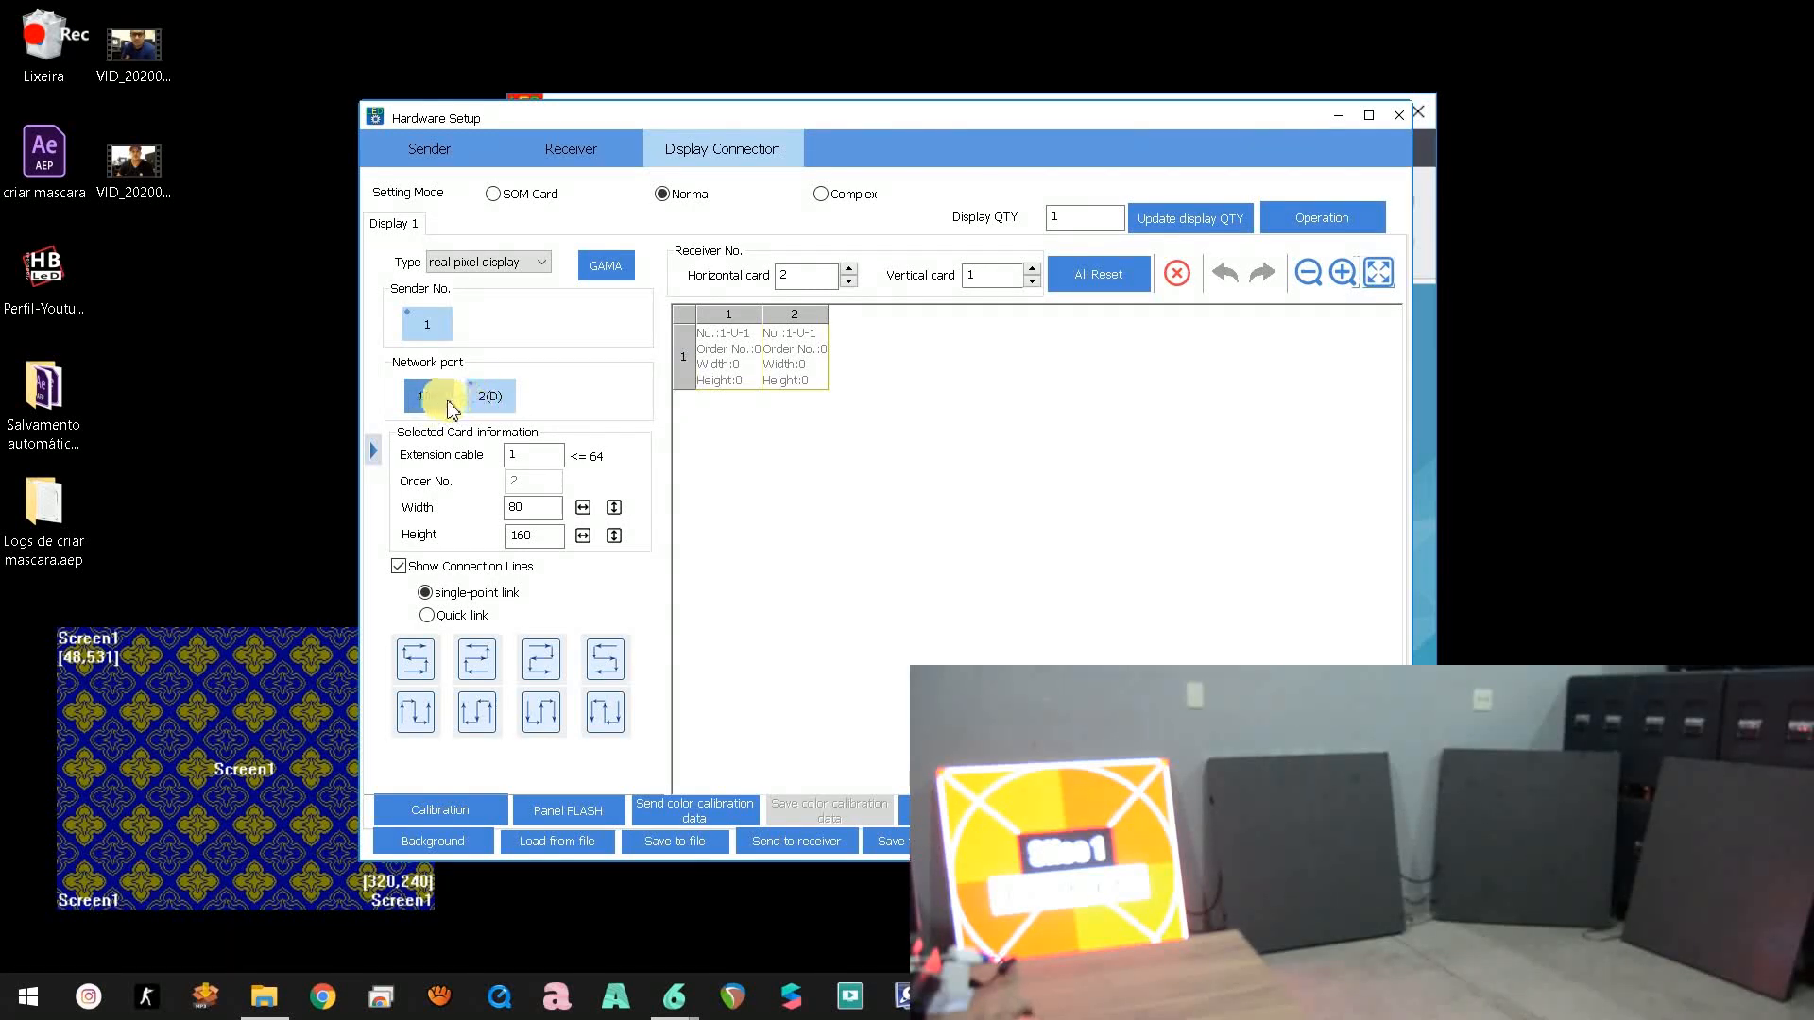
pyautogui.click(707, 356)
pyautogui.click(775, 372)
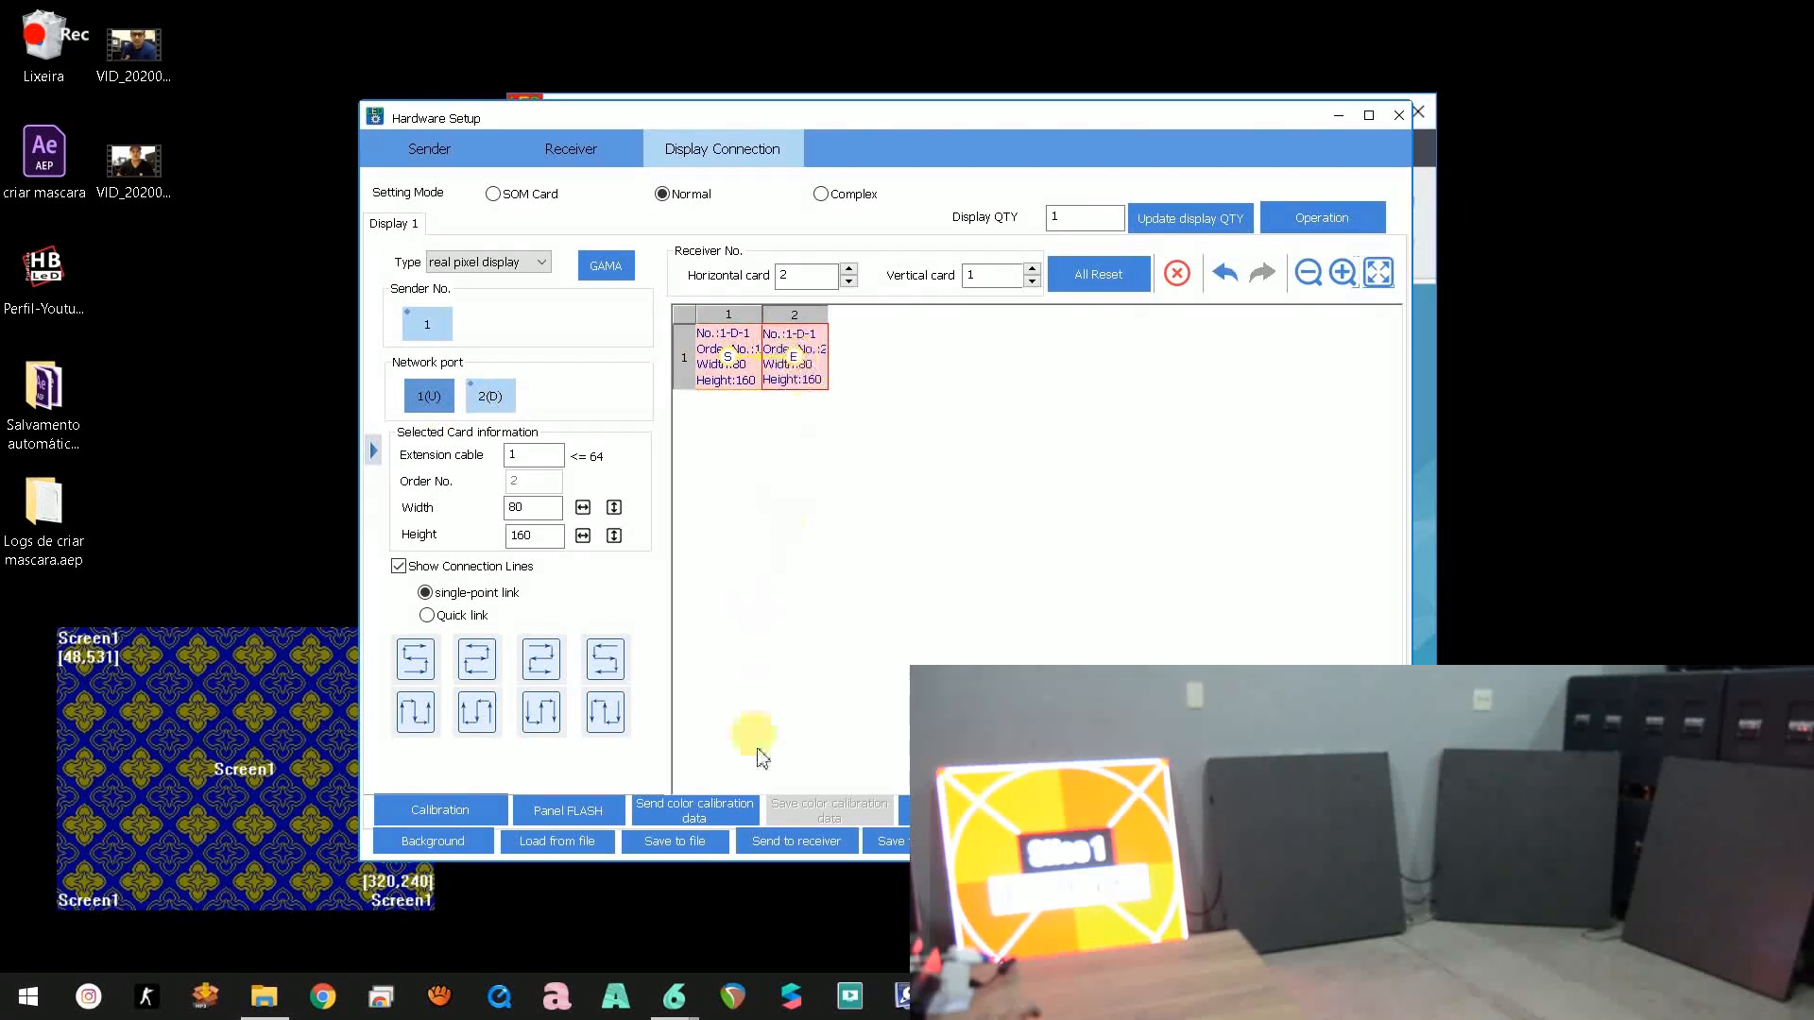
pyautogui.click(784, 850)
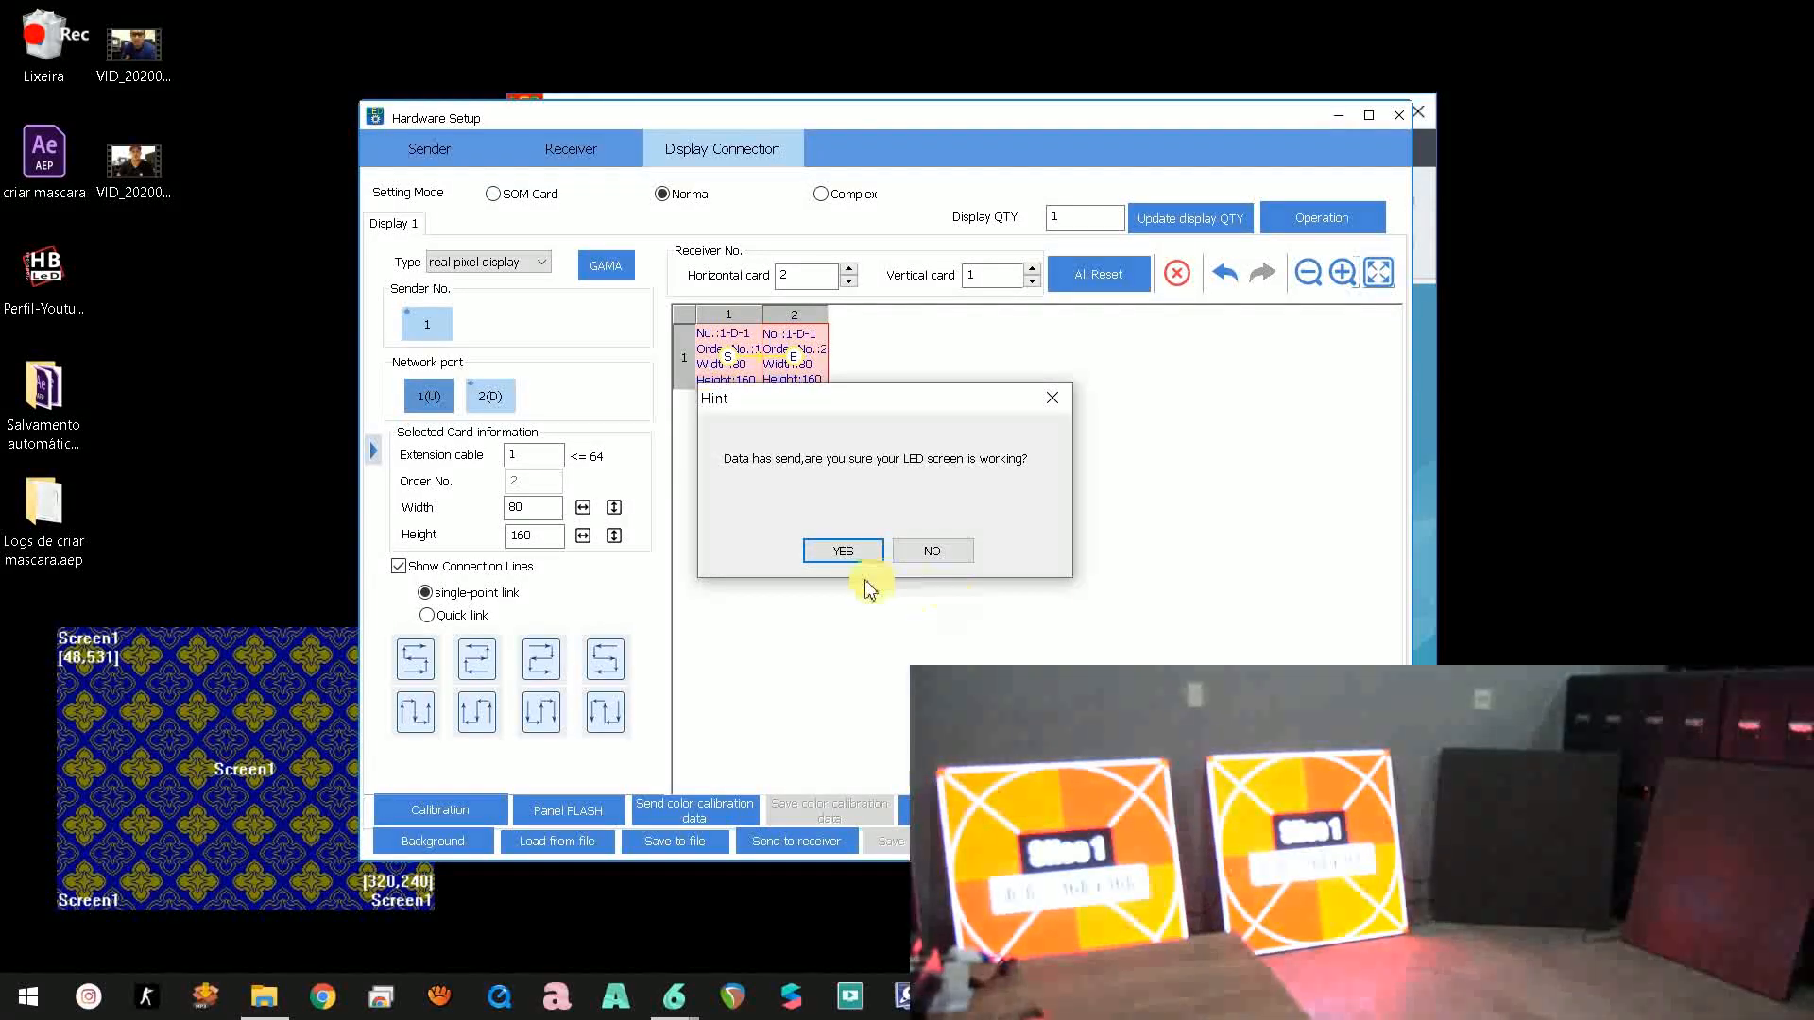
pyautogui.click(859, 555)
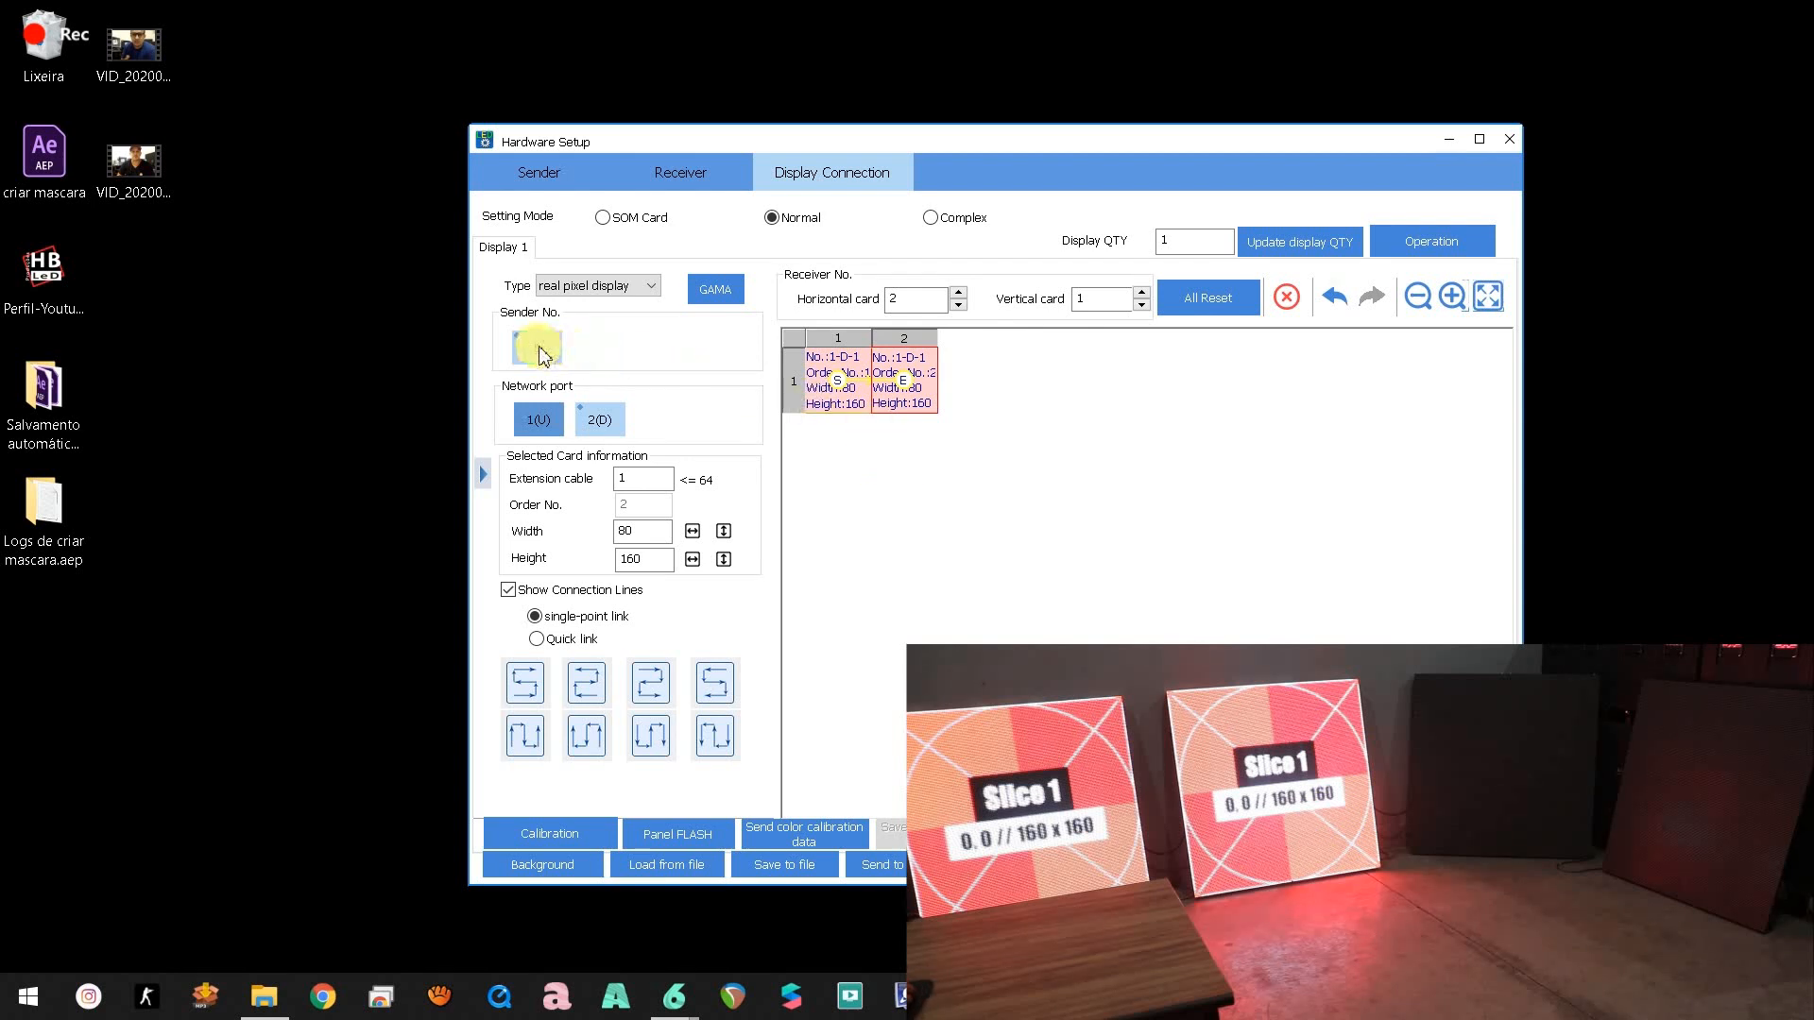
# Step: Select network port 1(U), try sending the existing port 2(D) card layout to the receiver, and answer that the screen is not working
pyautogui.click(540, 426)
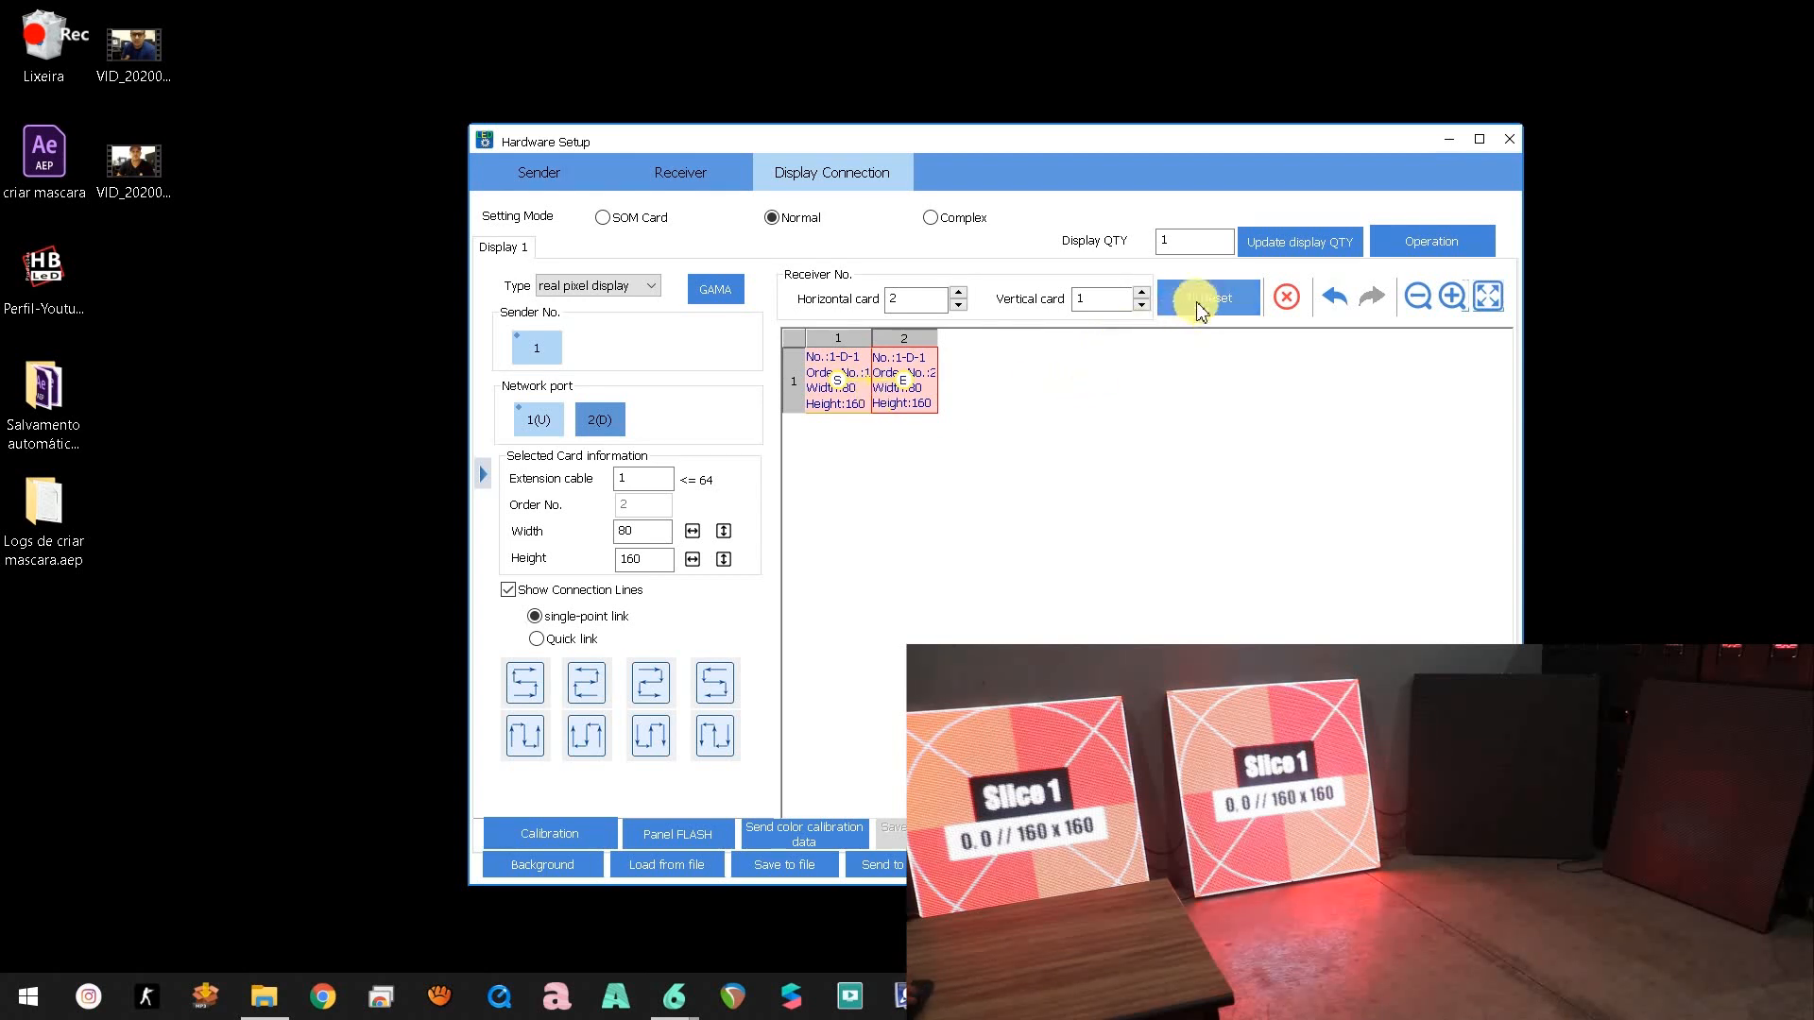
pyautogui.click(877, 864)
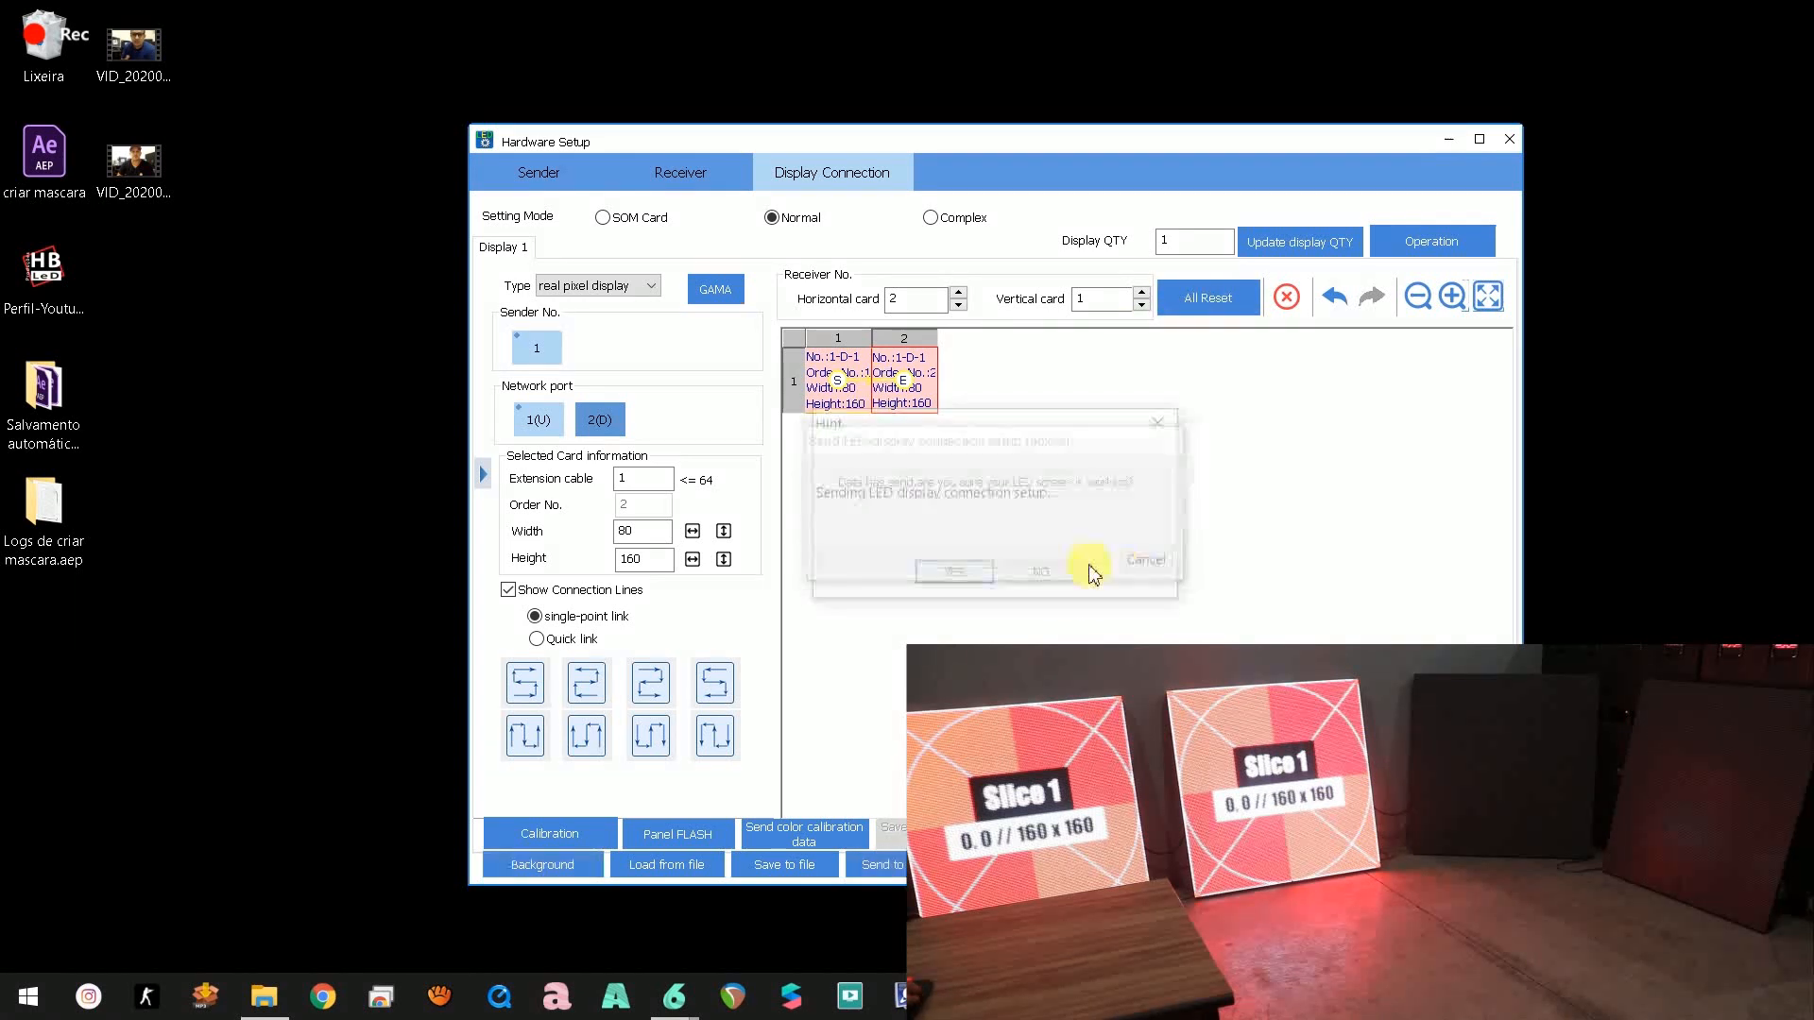
pyautogui.click(1045, 572)
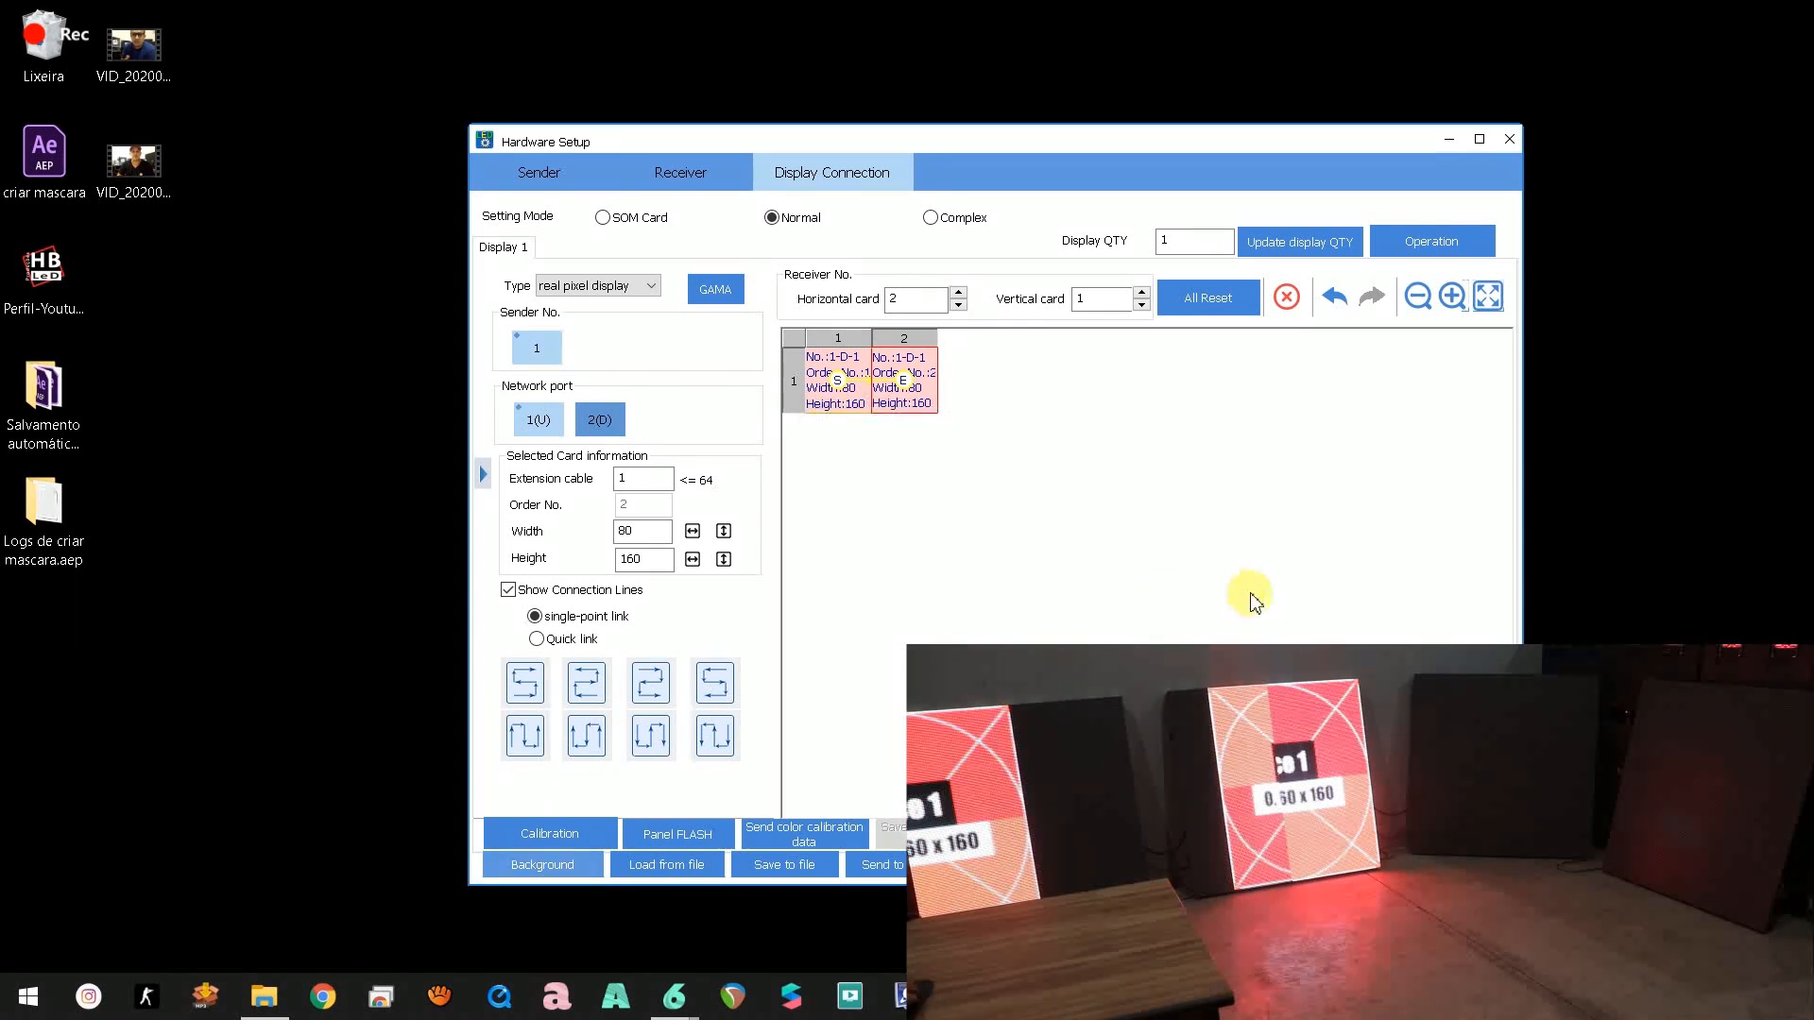
# Step: Reset all receiver cards and link Display 1's first and second cards on network port 1(U) at 80 × 160
pyautogui.click(1209, 305)
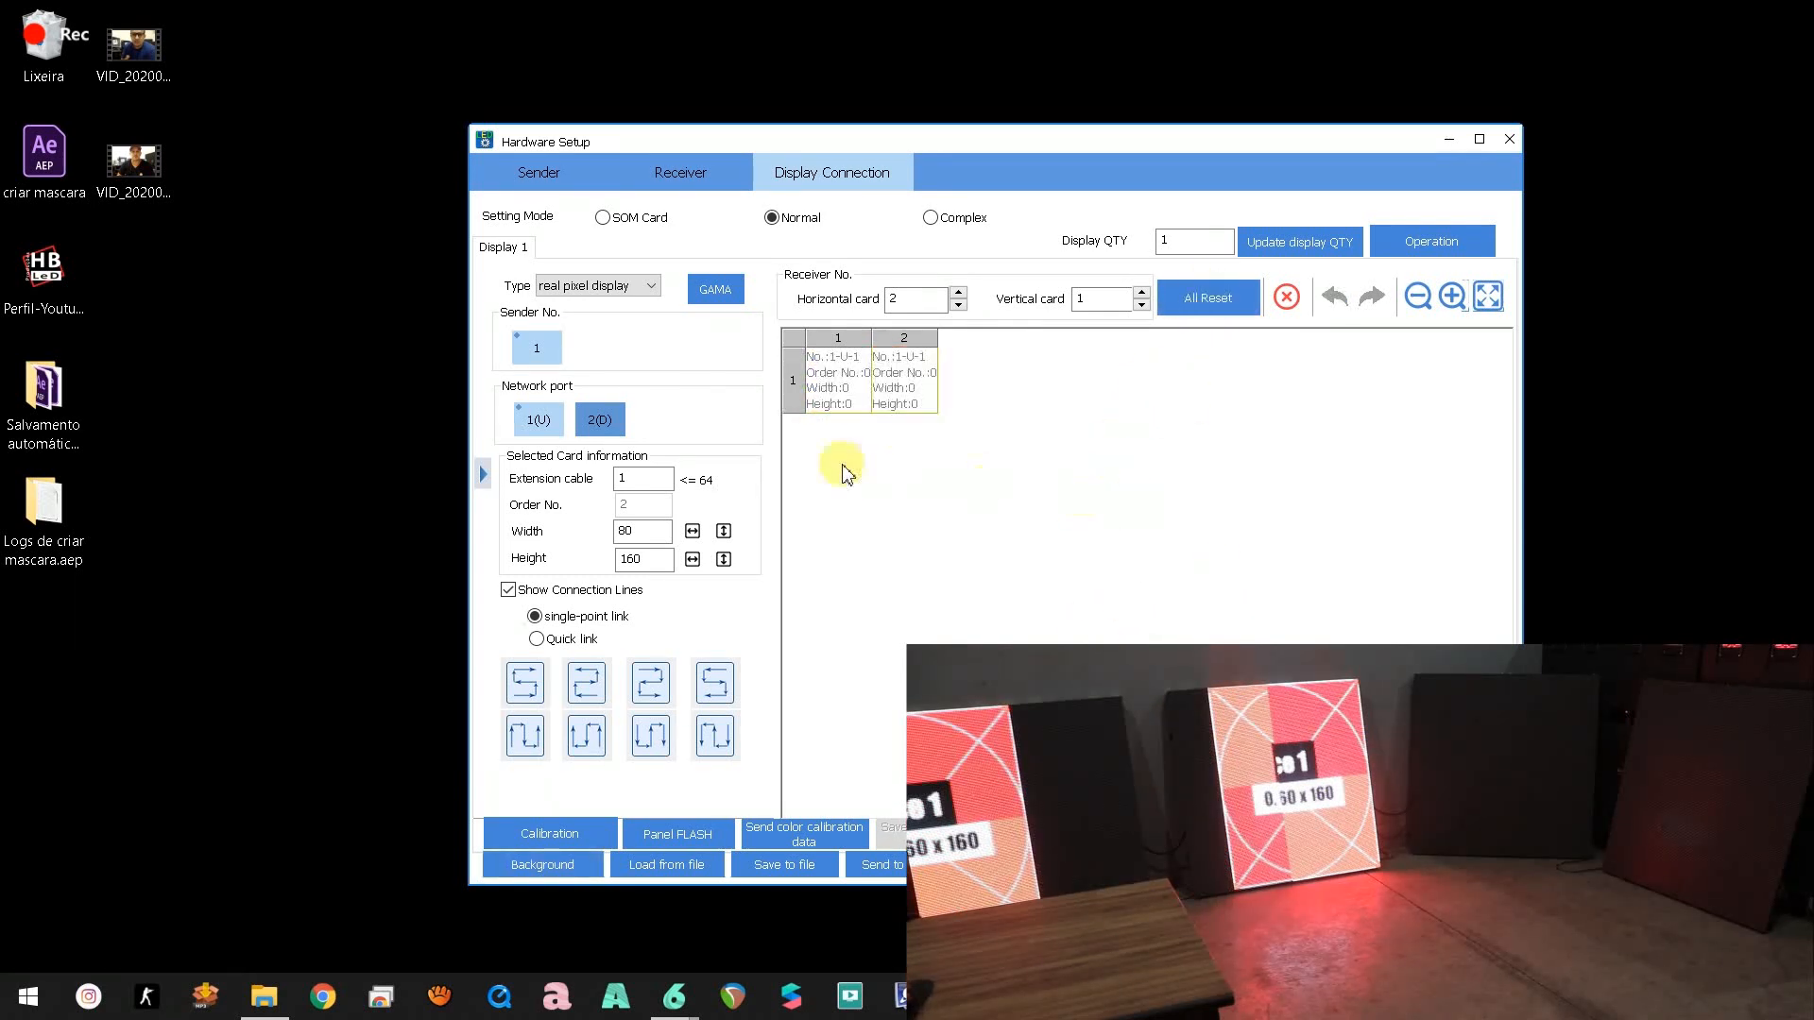
pyautogui.click(839, 399)
pyautogui.click(904, 389)
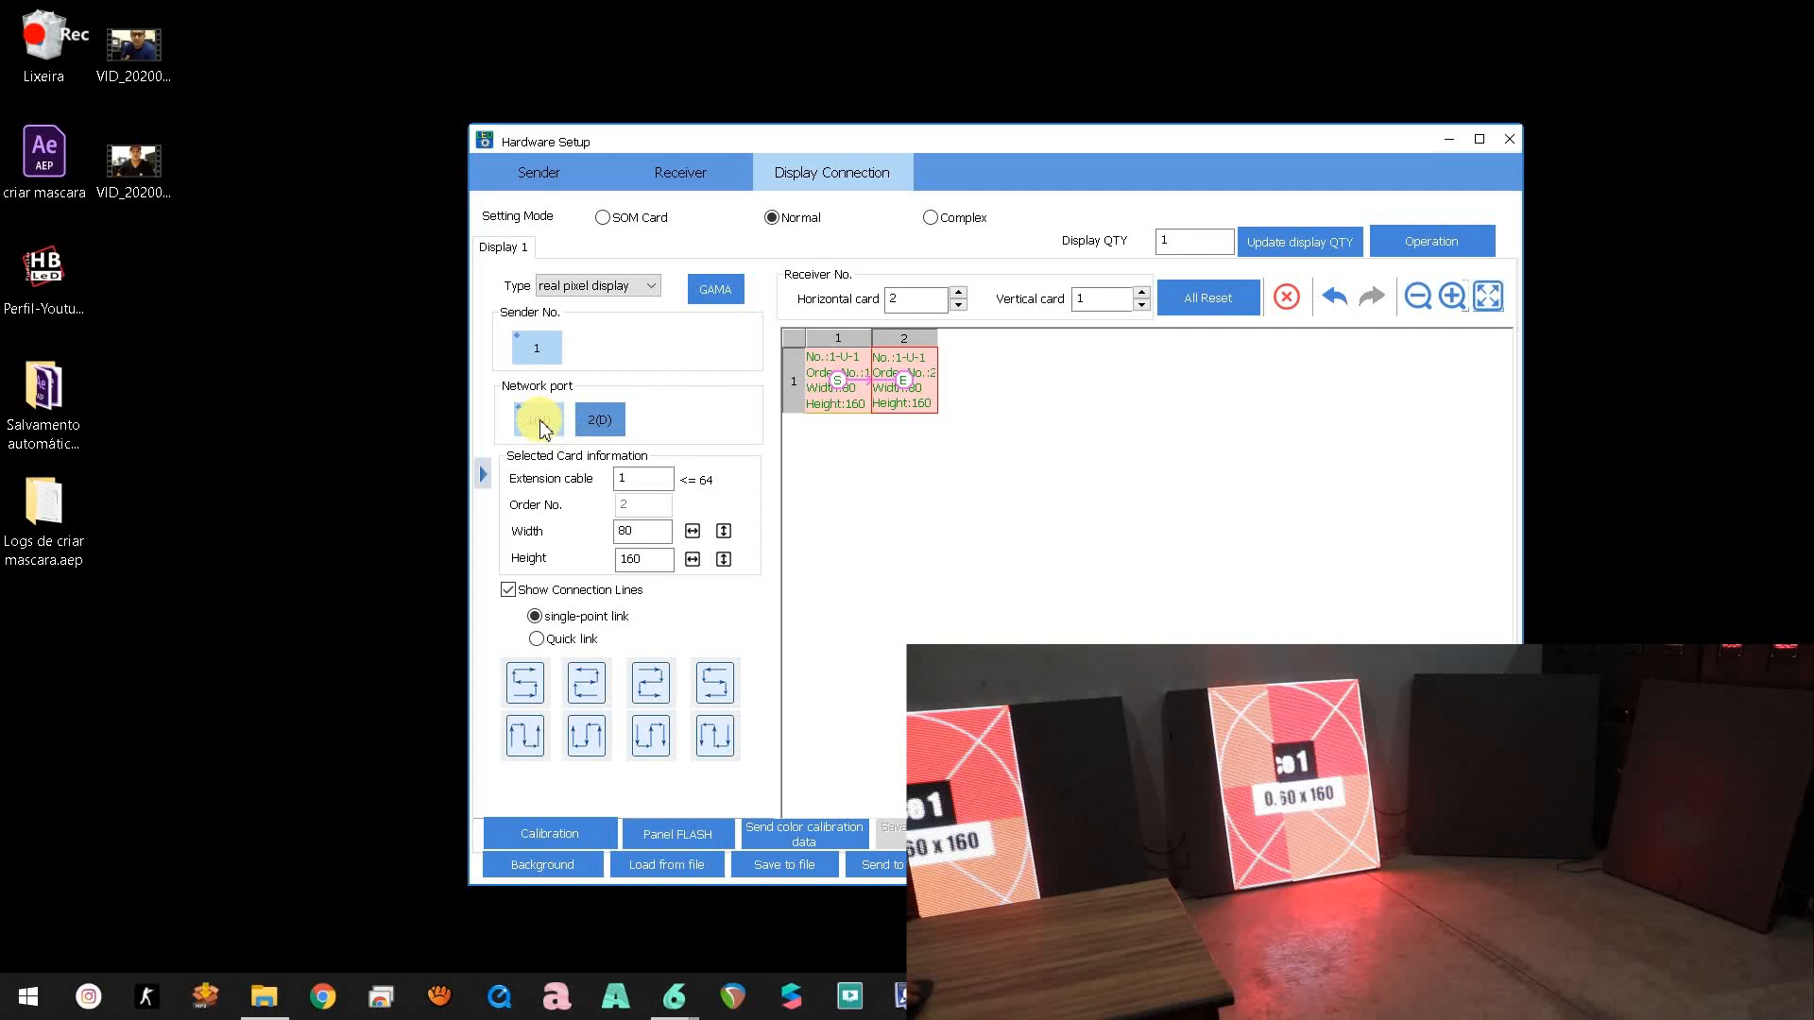
# Step: Send Display 1's setup to the receivers of the first and second panels, confirming each time that the screen works
pyautogui.click(883, 865)
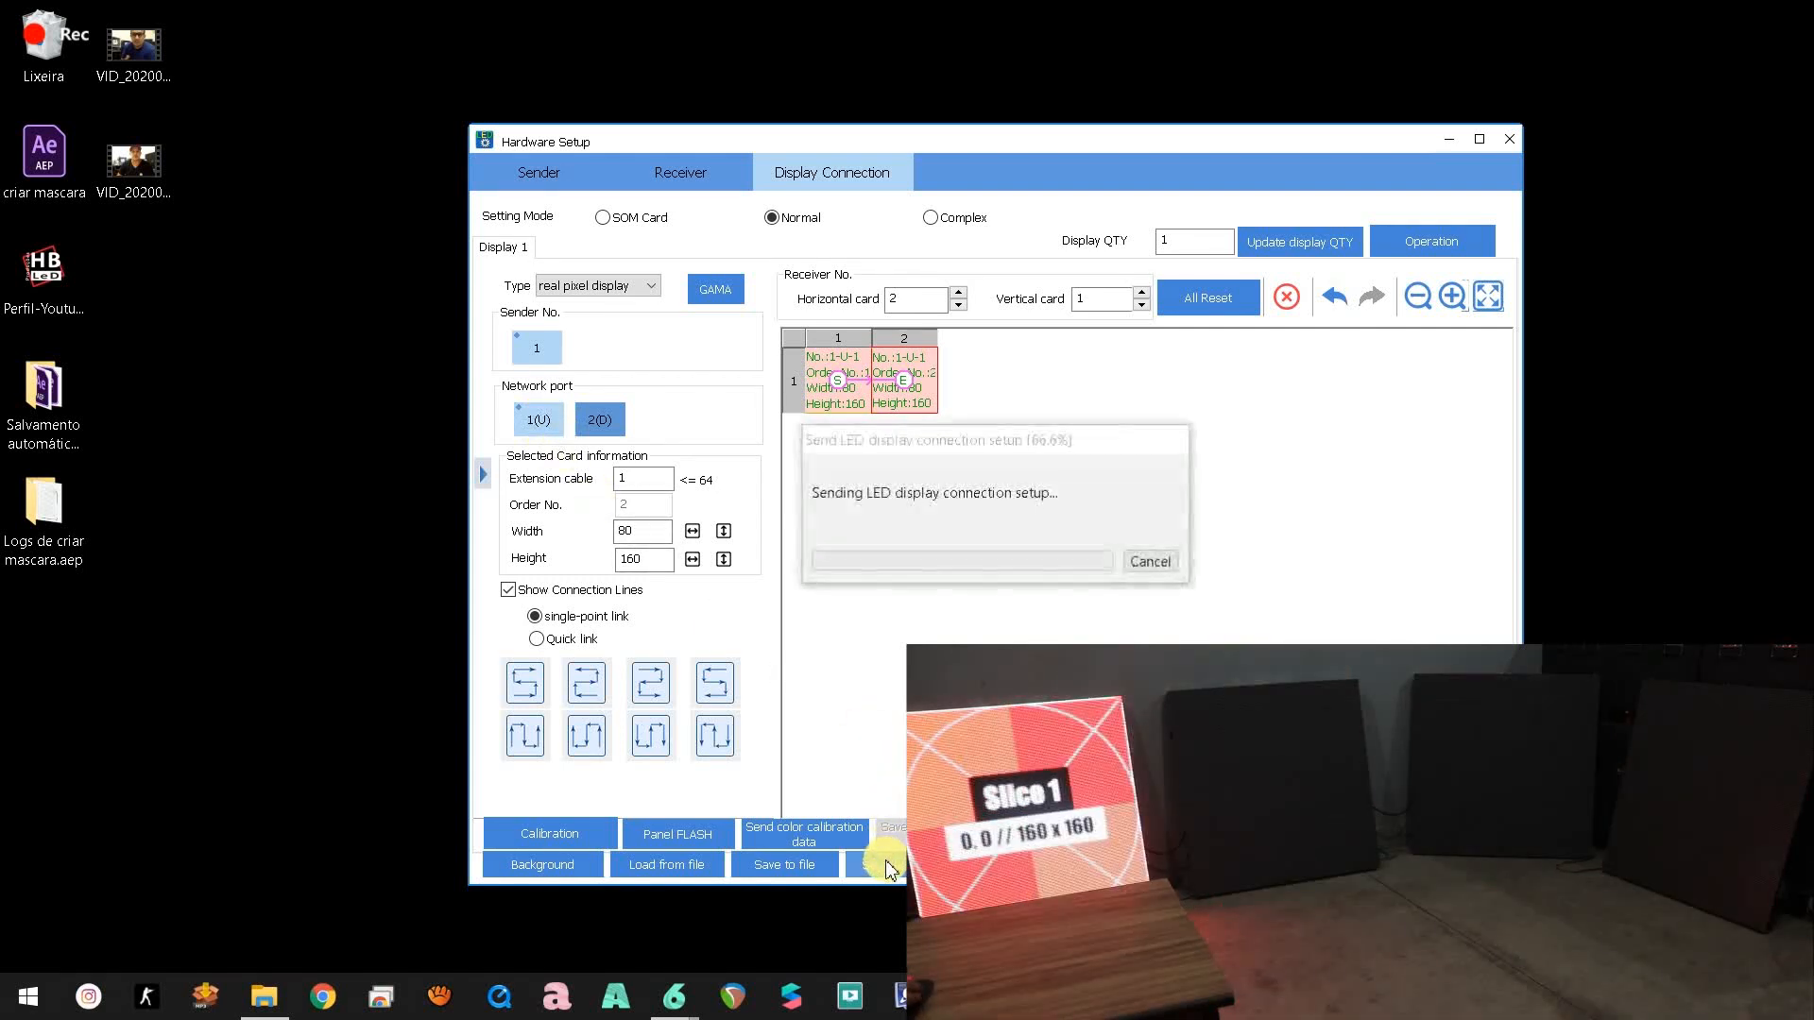
pyautogui.click(923, 571)
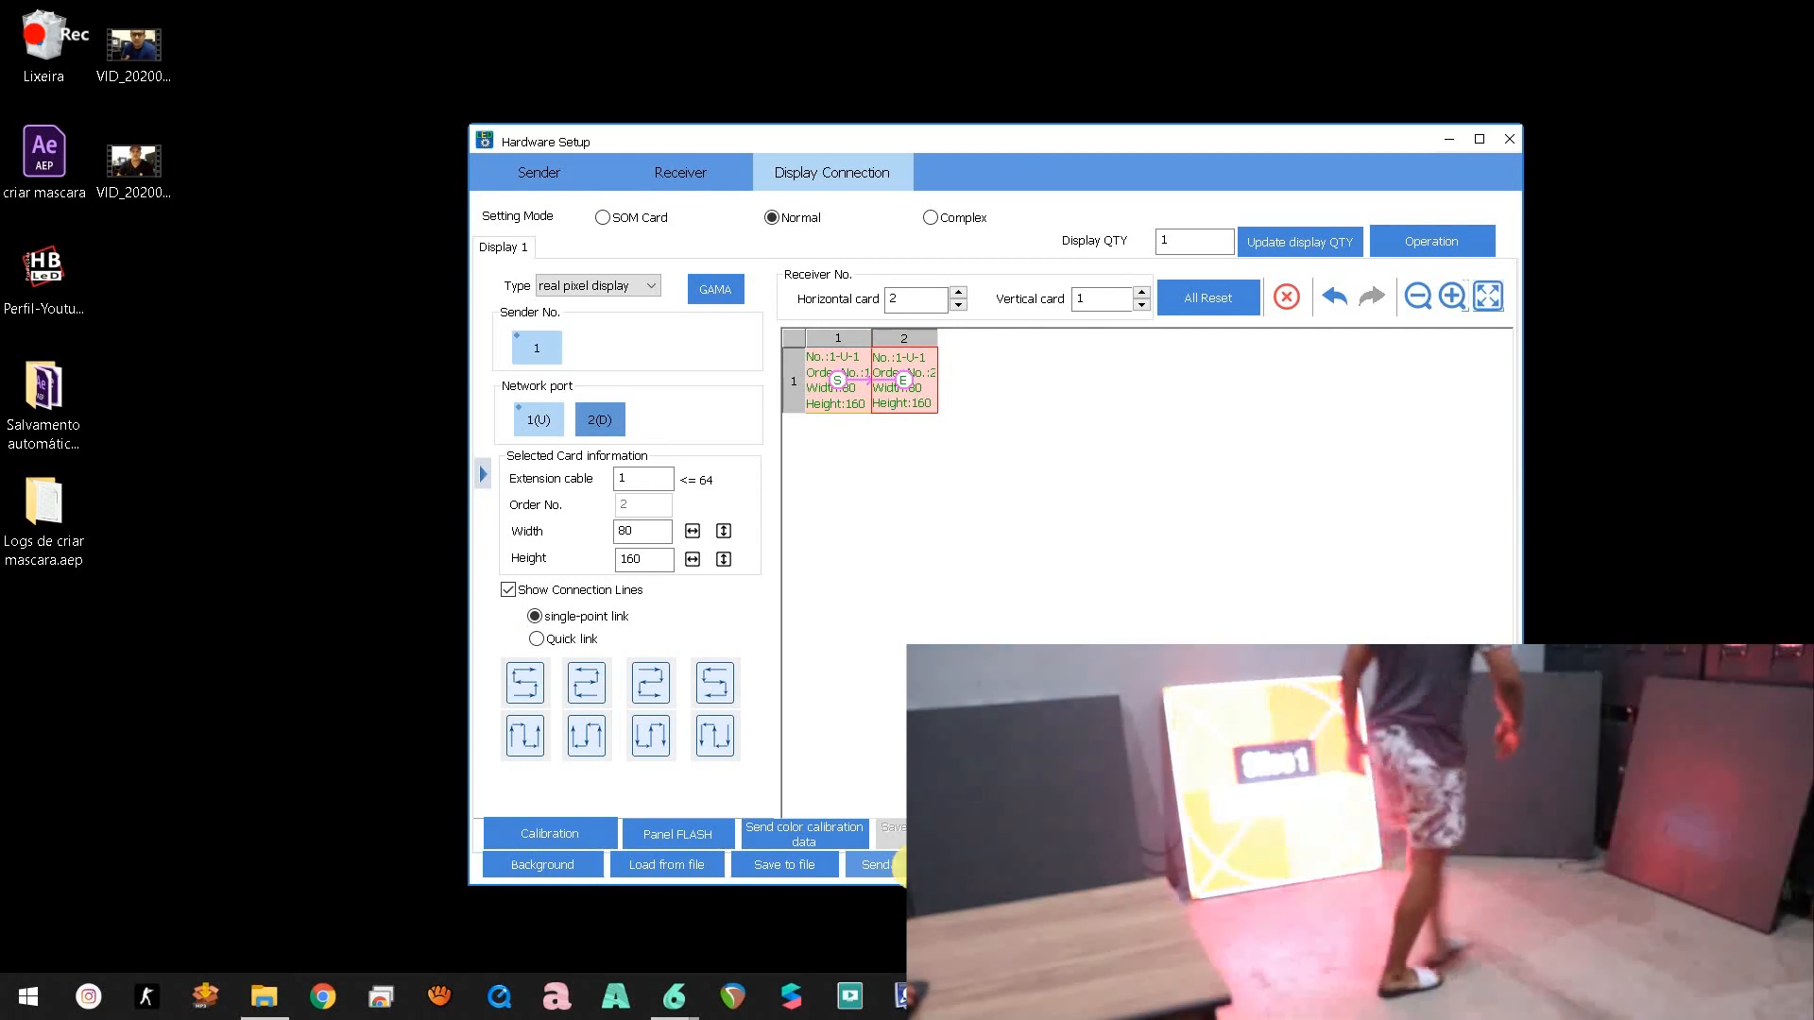
pyautogui.click(898, 865)
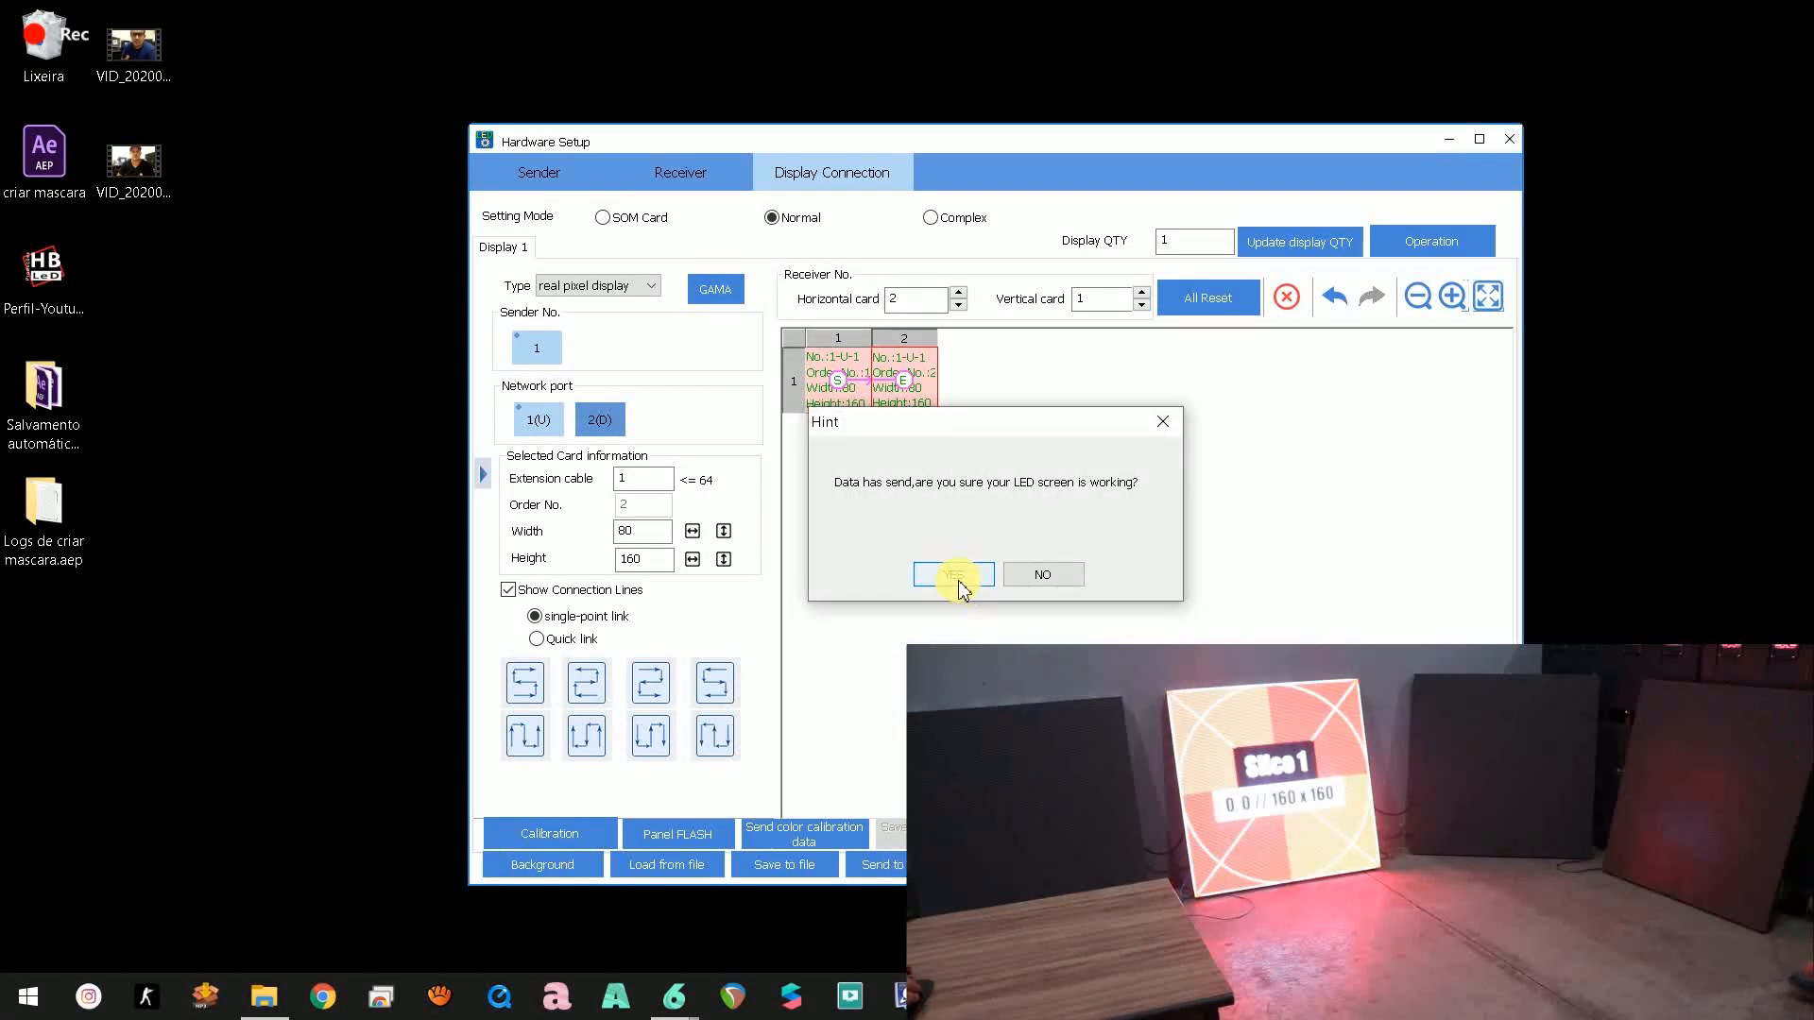
pyautogui.click(957, 578)
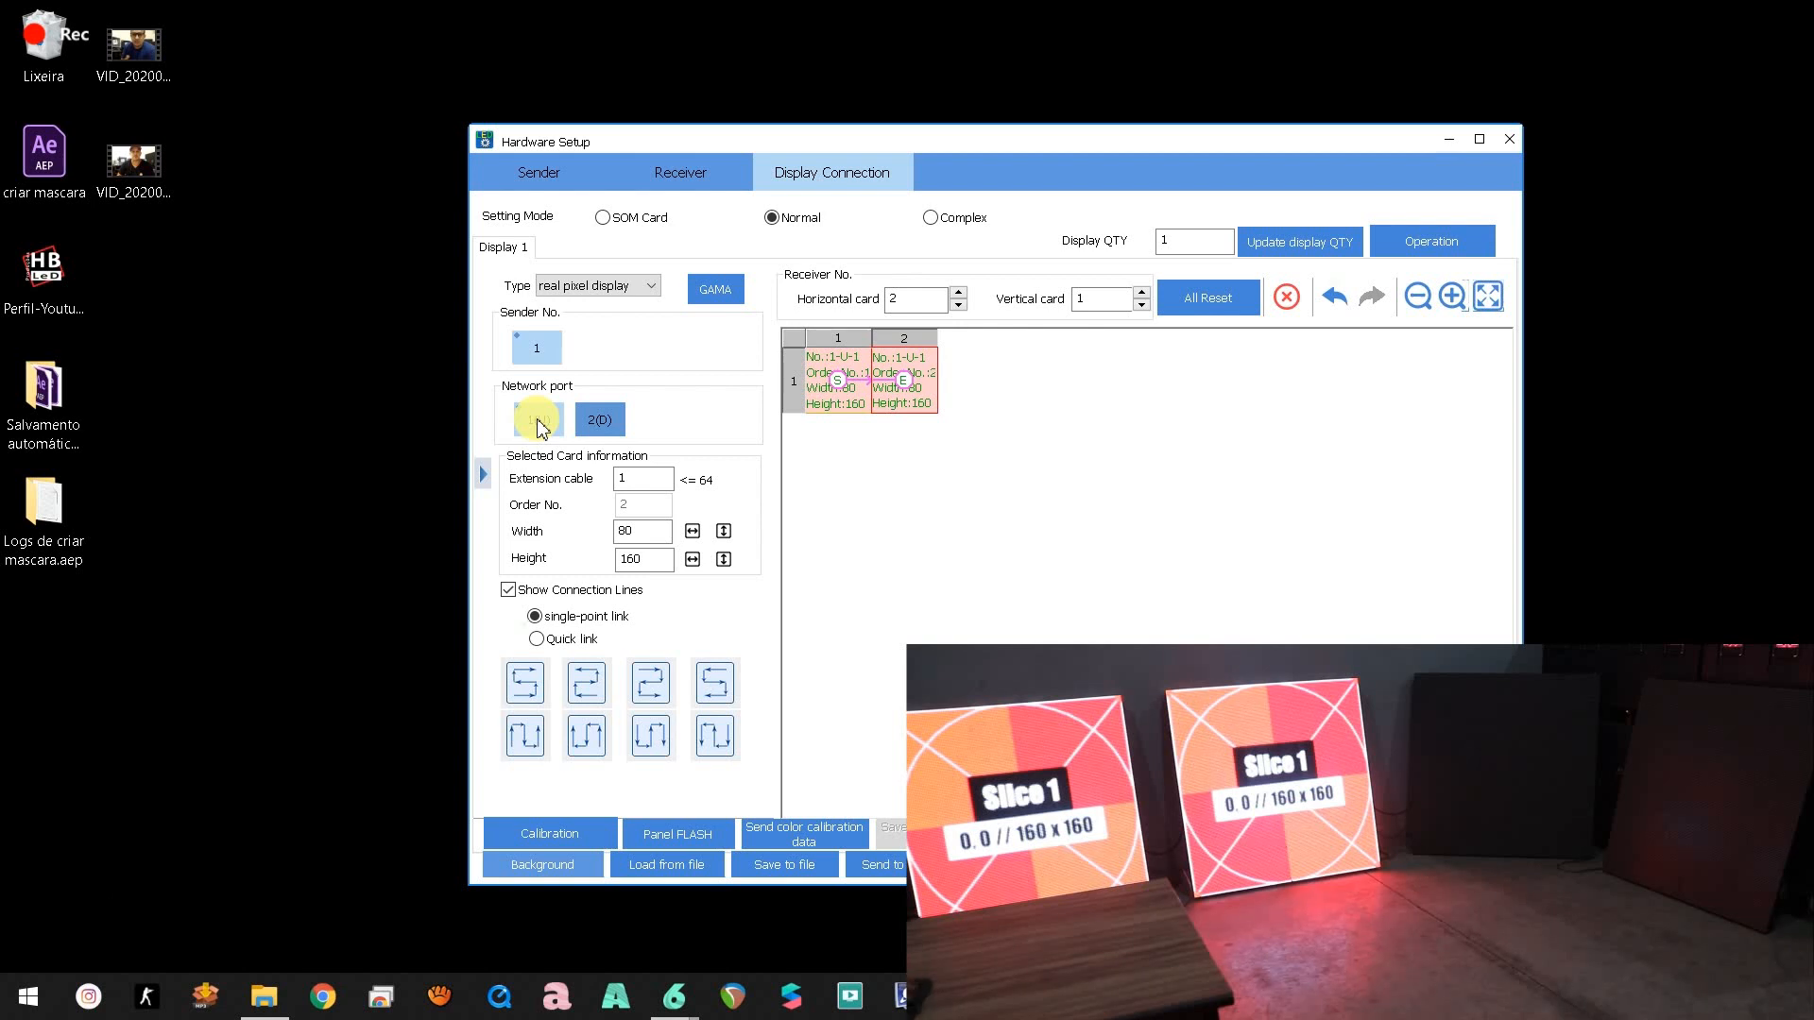
# Step: Inspect the order number and card information of Display 1's first and second receiver cards
pyautogui.click(844, 389)
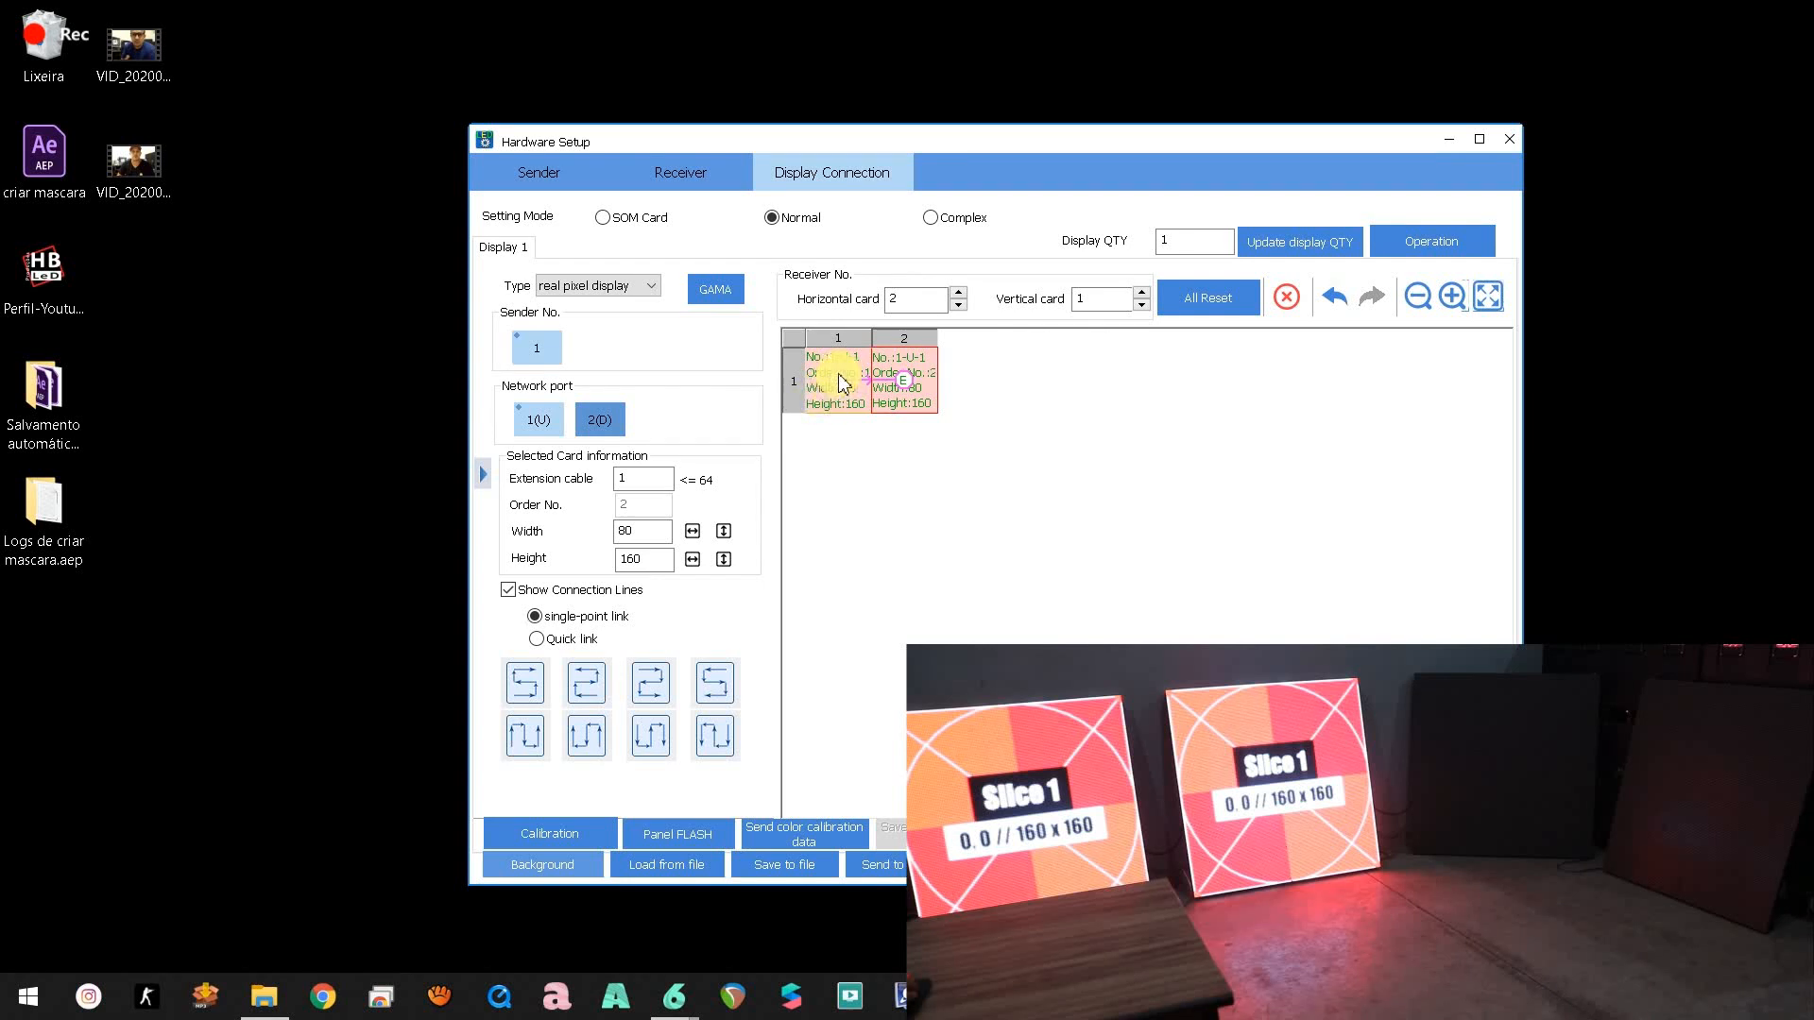
pyautogui.click(843, 384)
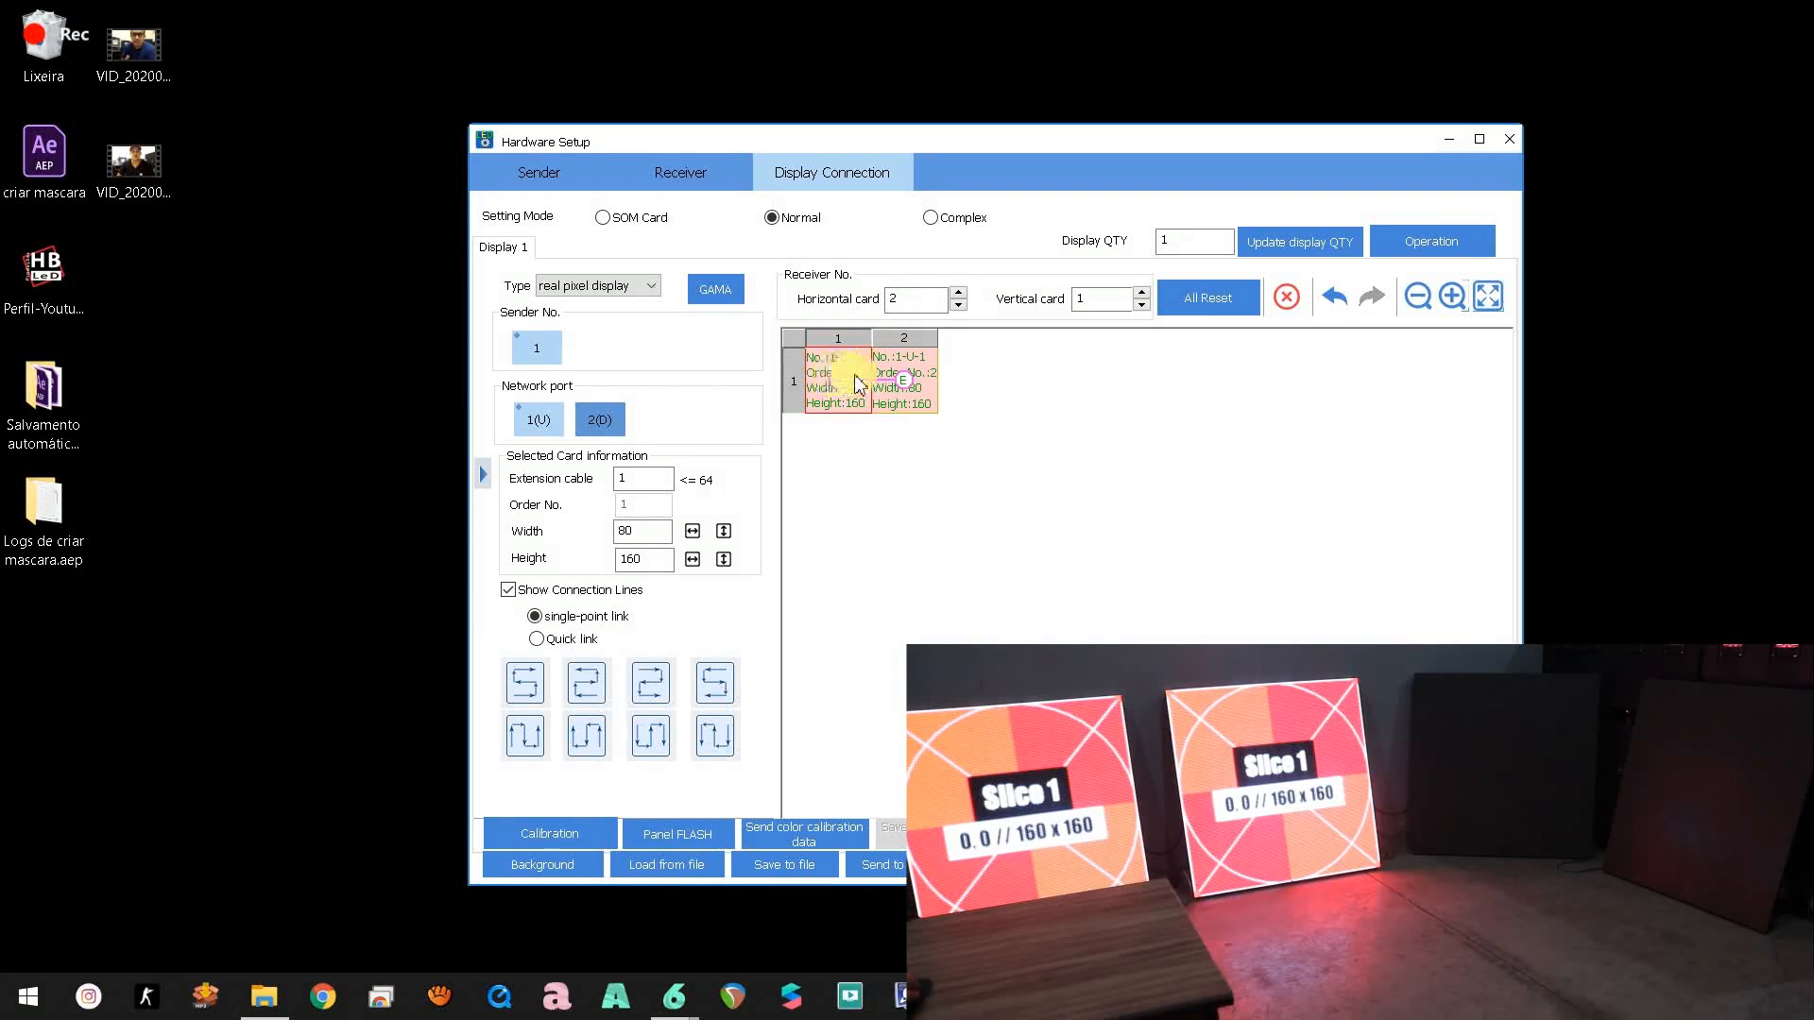
pyautogui.click(913, 382)
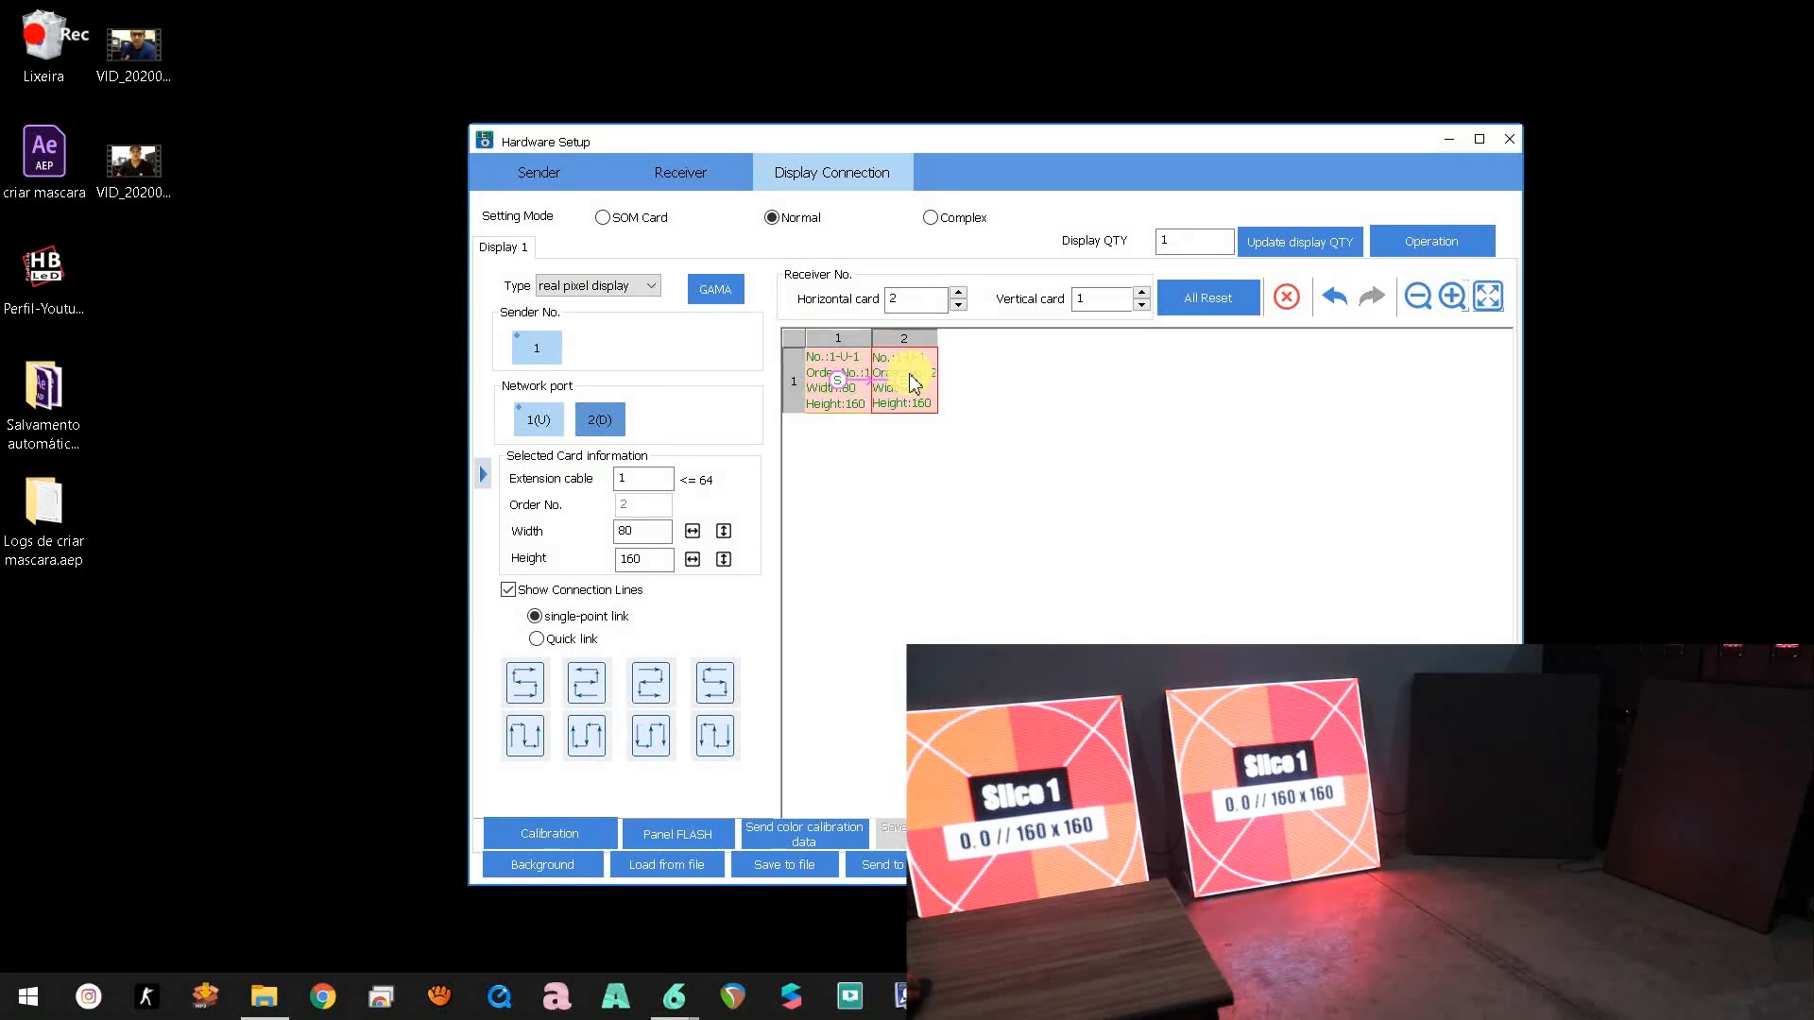
pyautogui.click(904, 383)
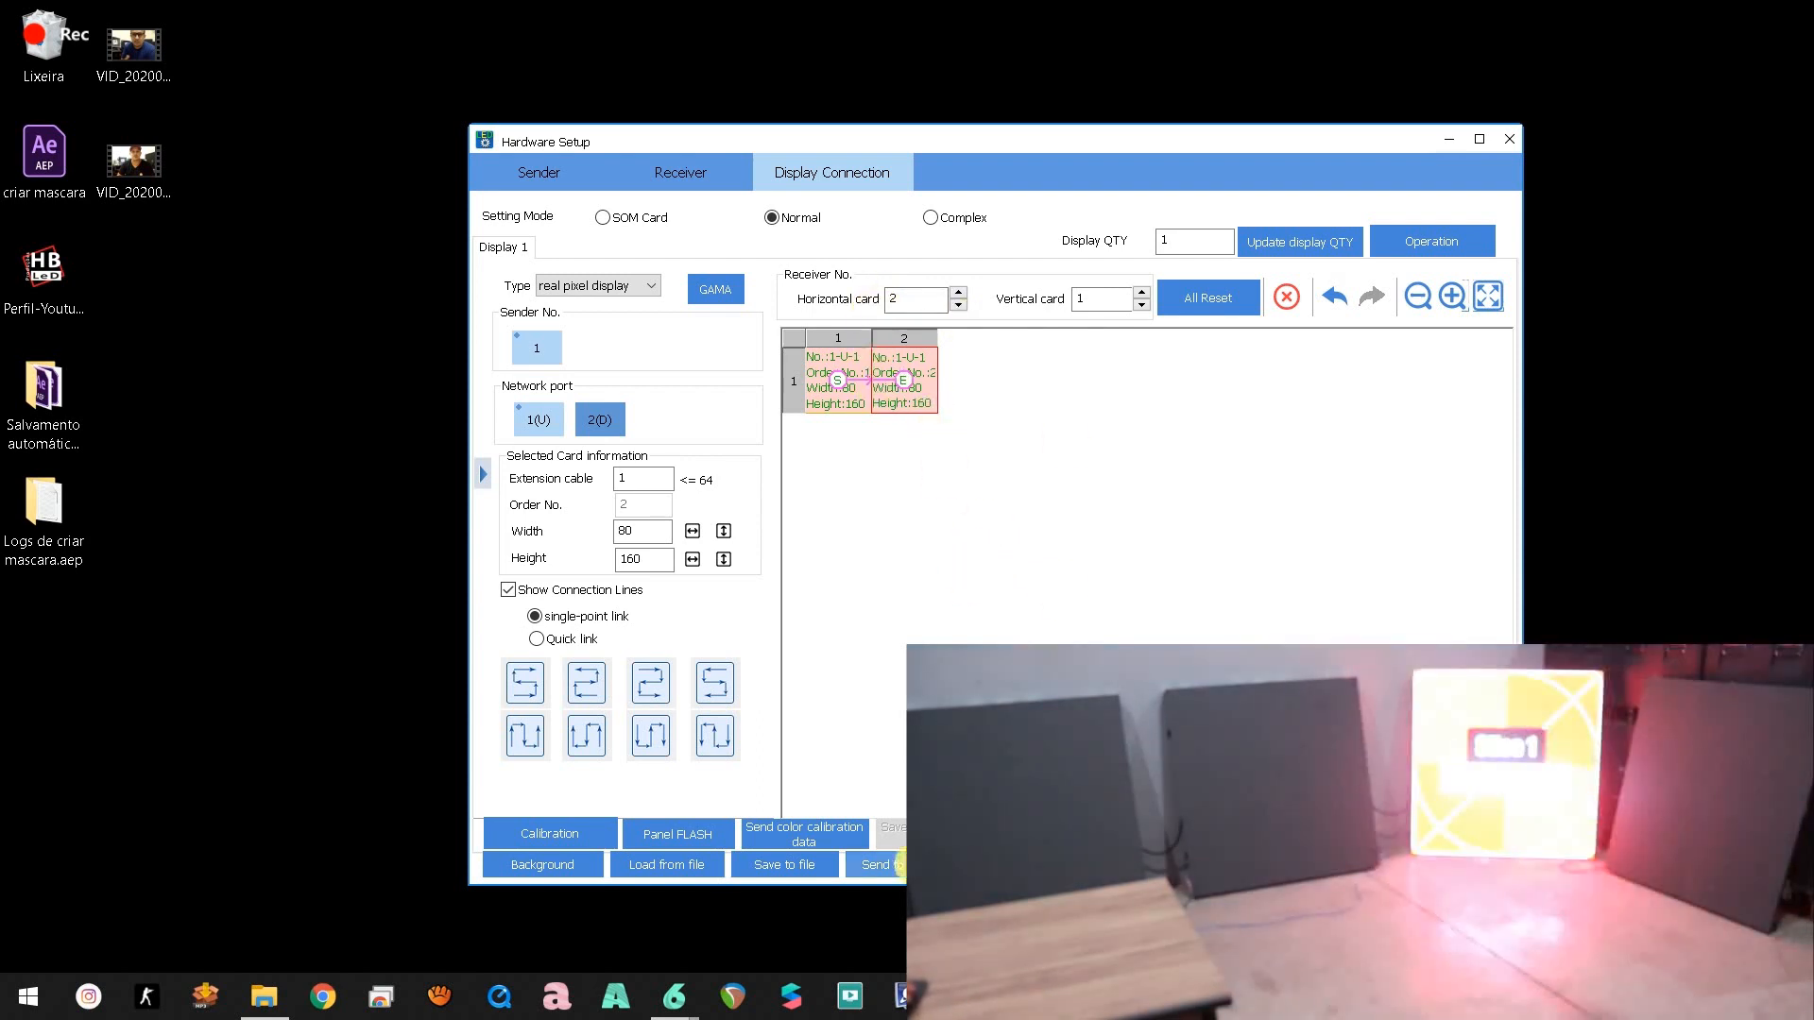
# Step: Send Display 1's setup to the receivers of the third and fourth panels, confirming each time that the screen works
pyautogui.click(893, 864)
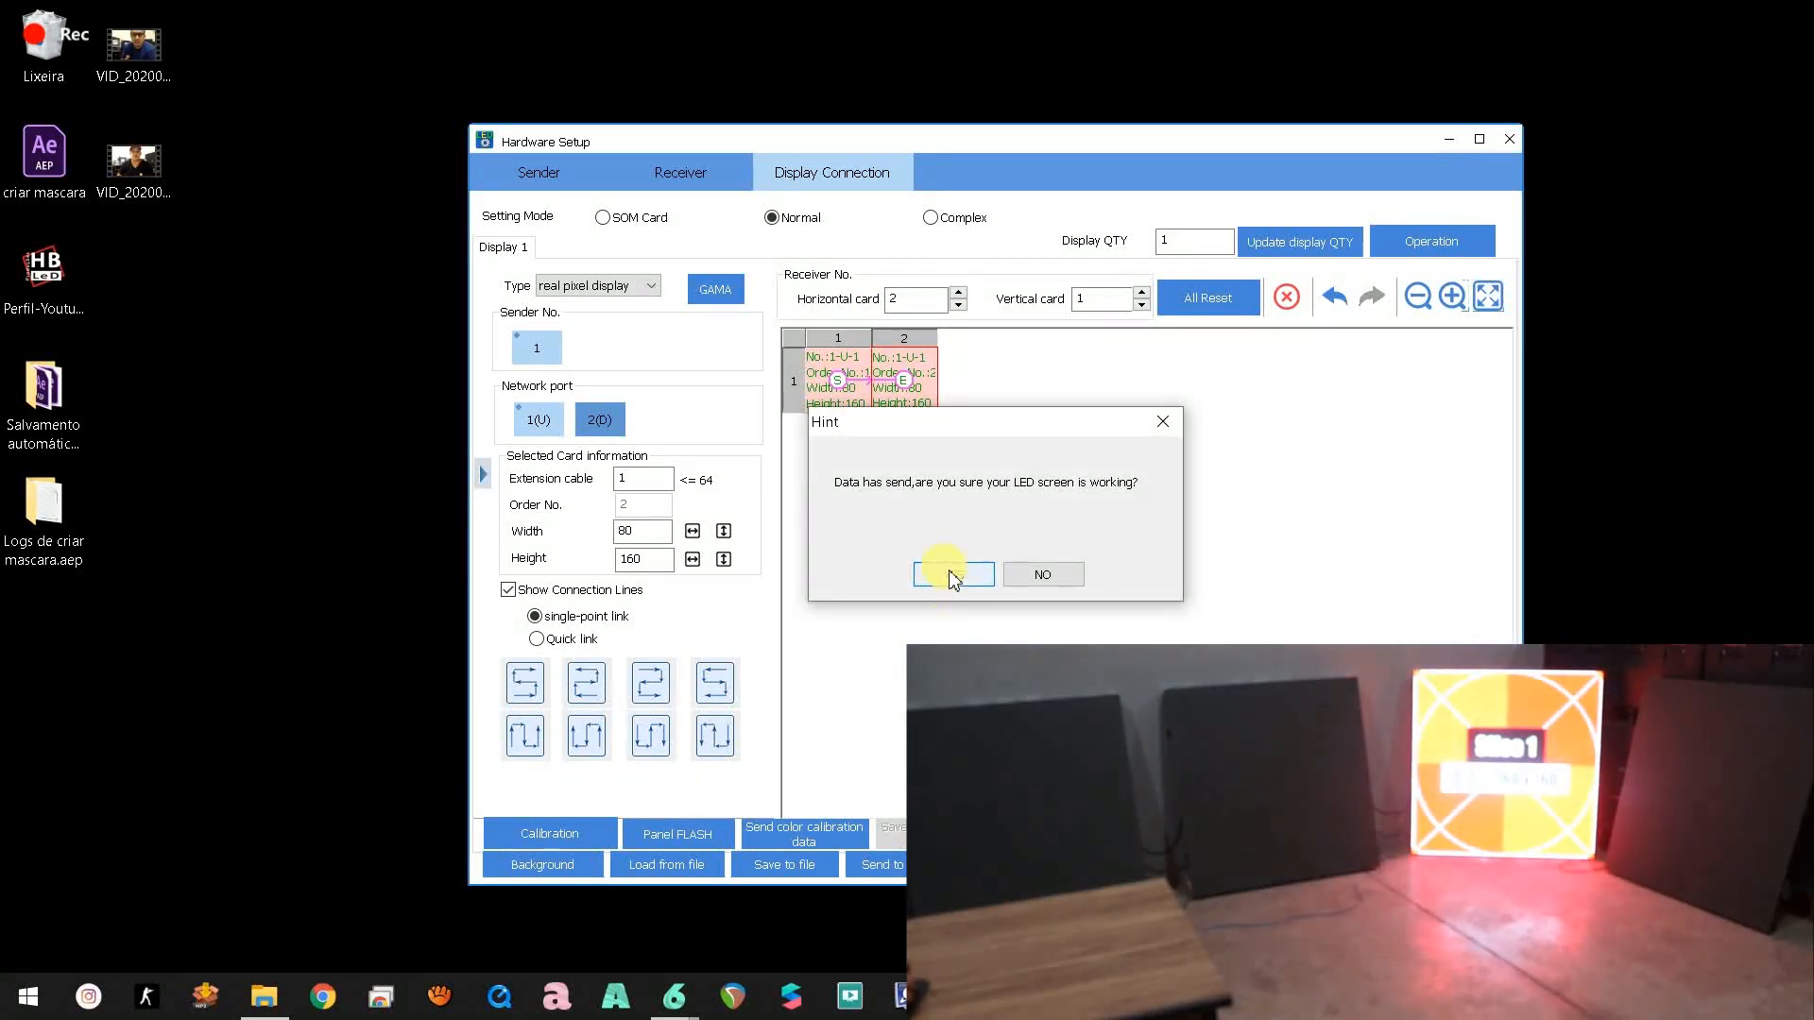
pyautogui.click(946, 570)
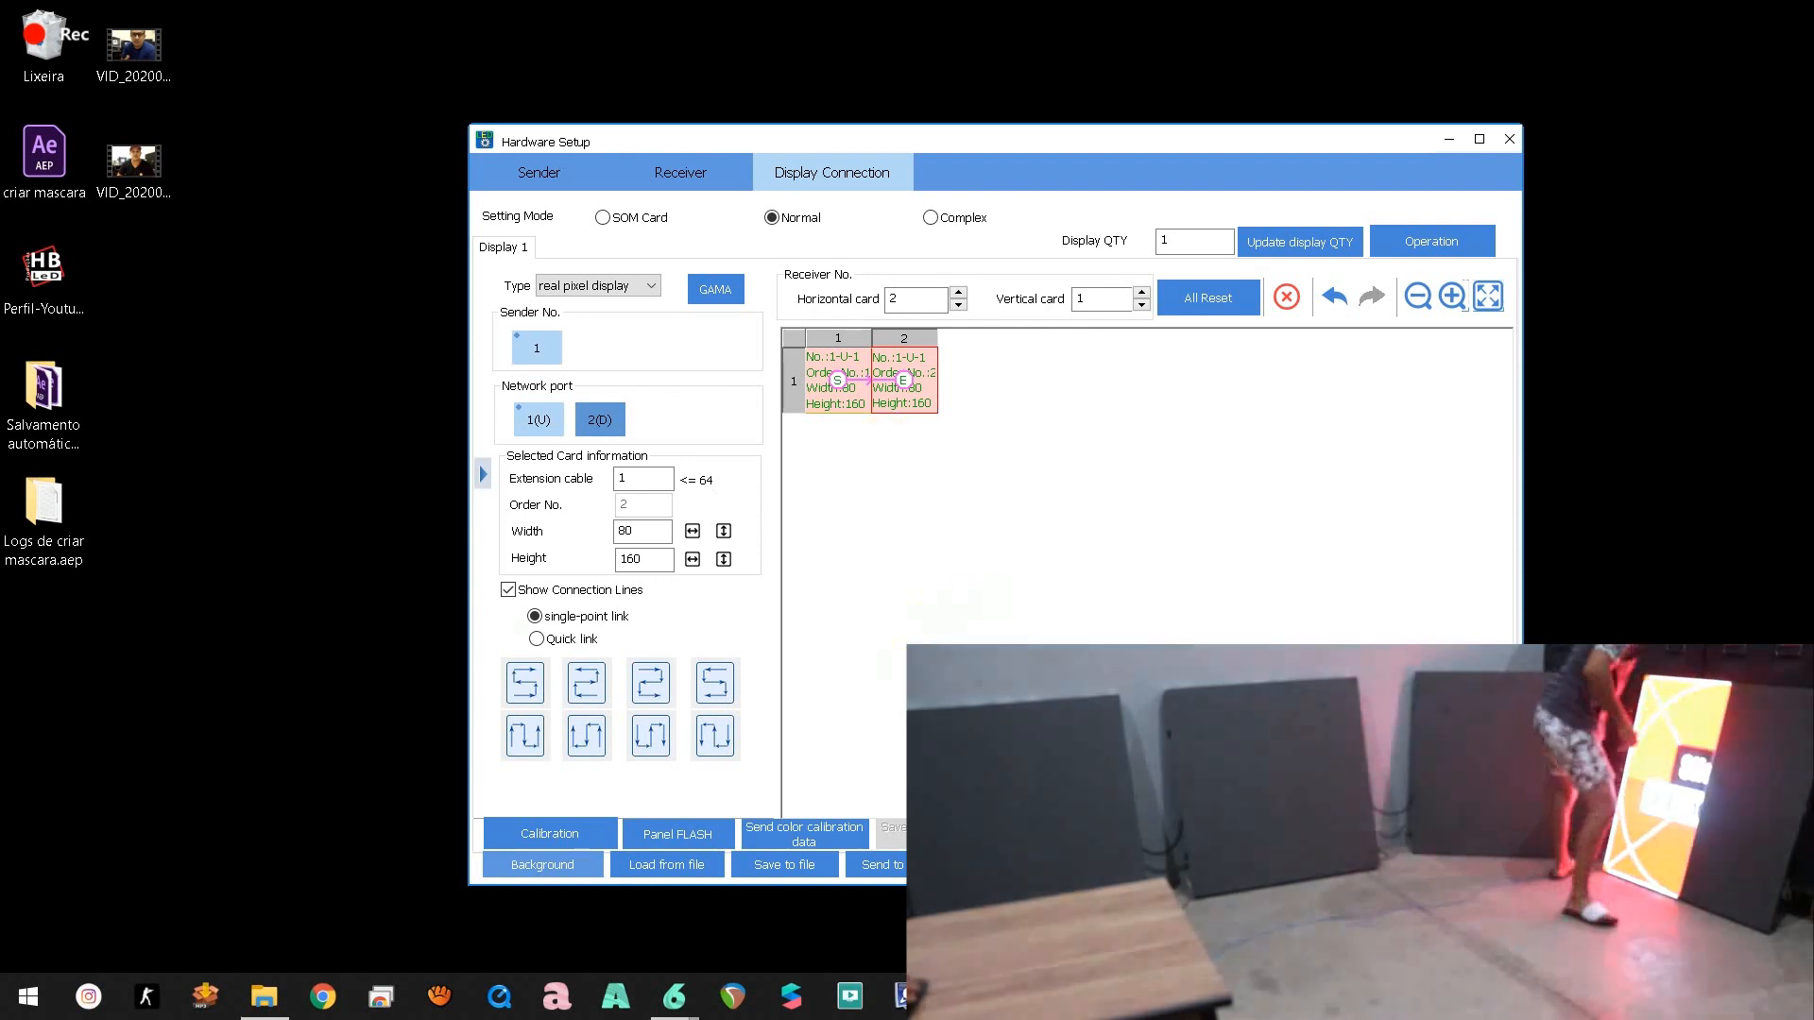
pyautogui.click(897, 862)
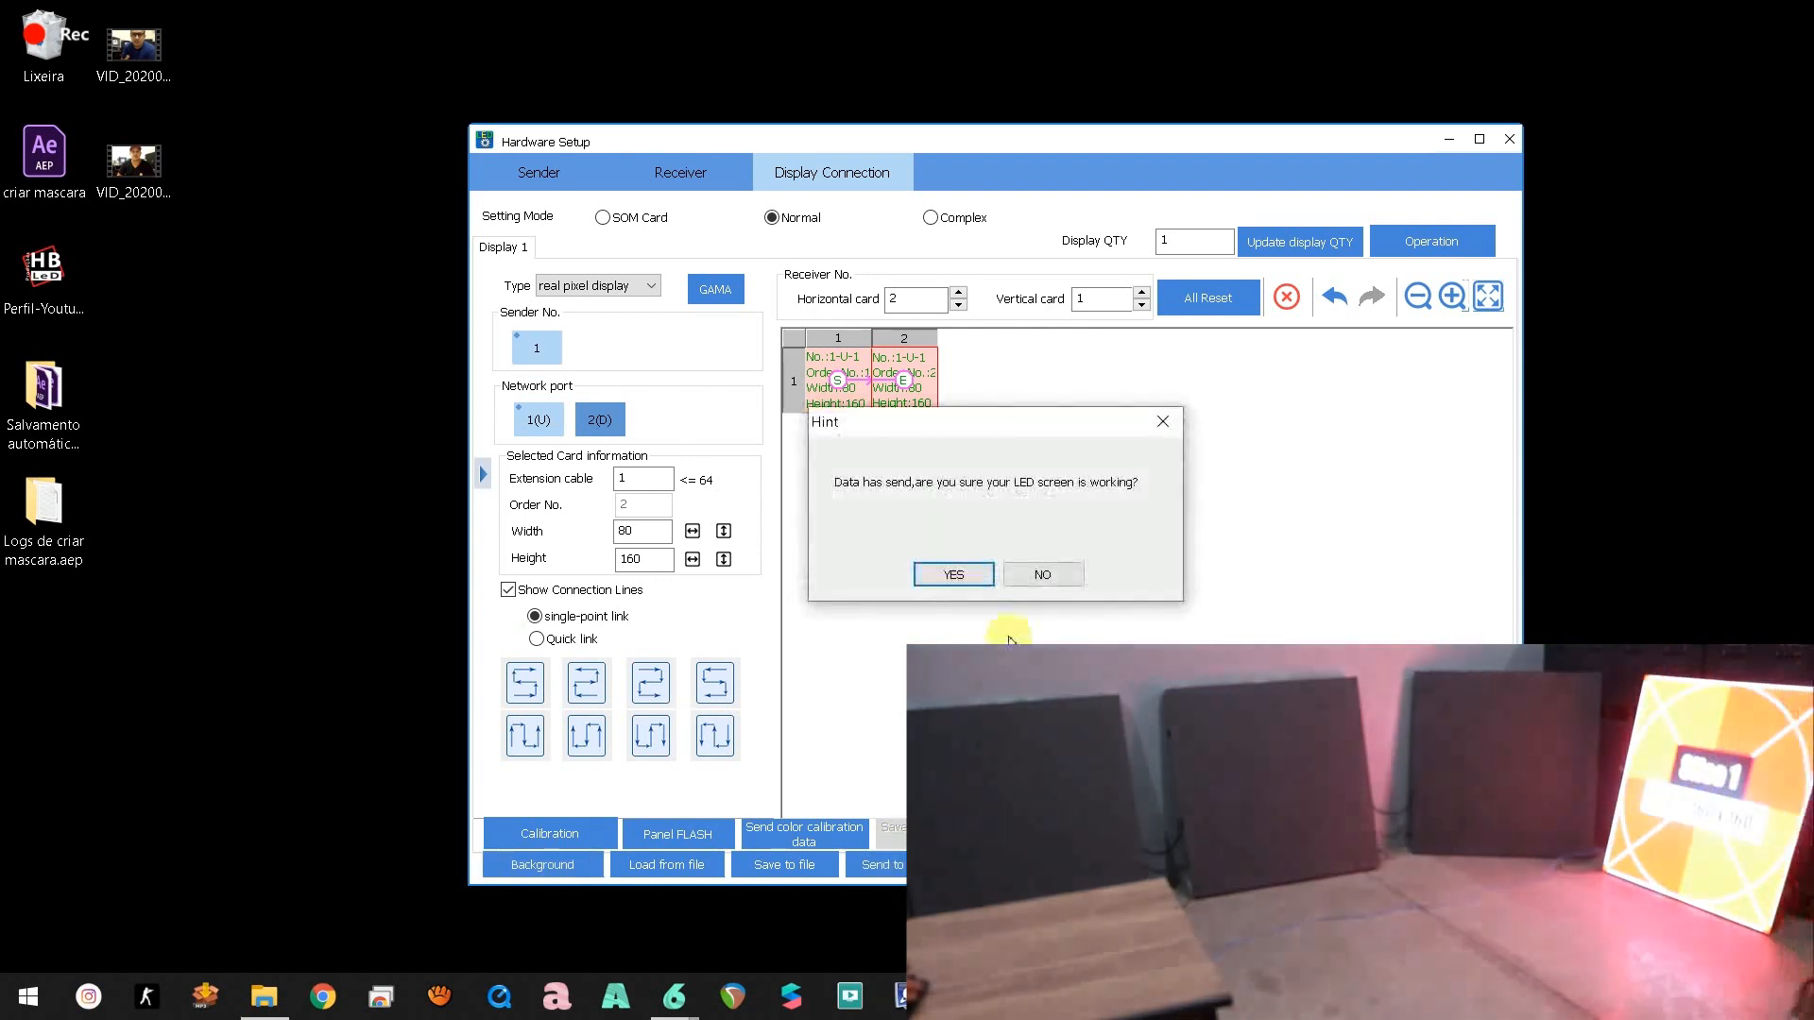
pyautogui.click(954, 575)
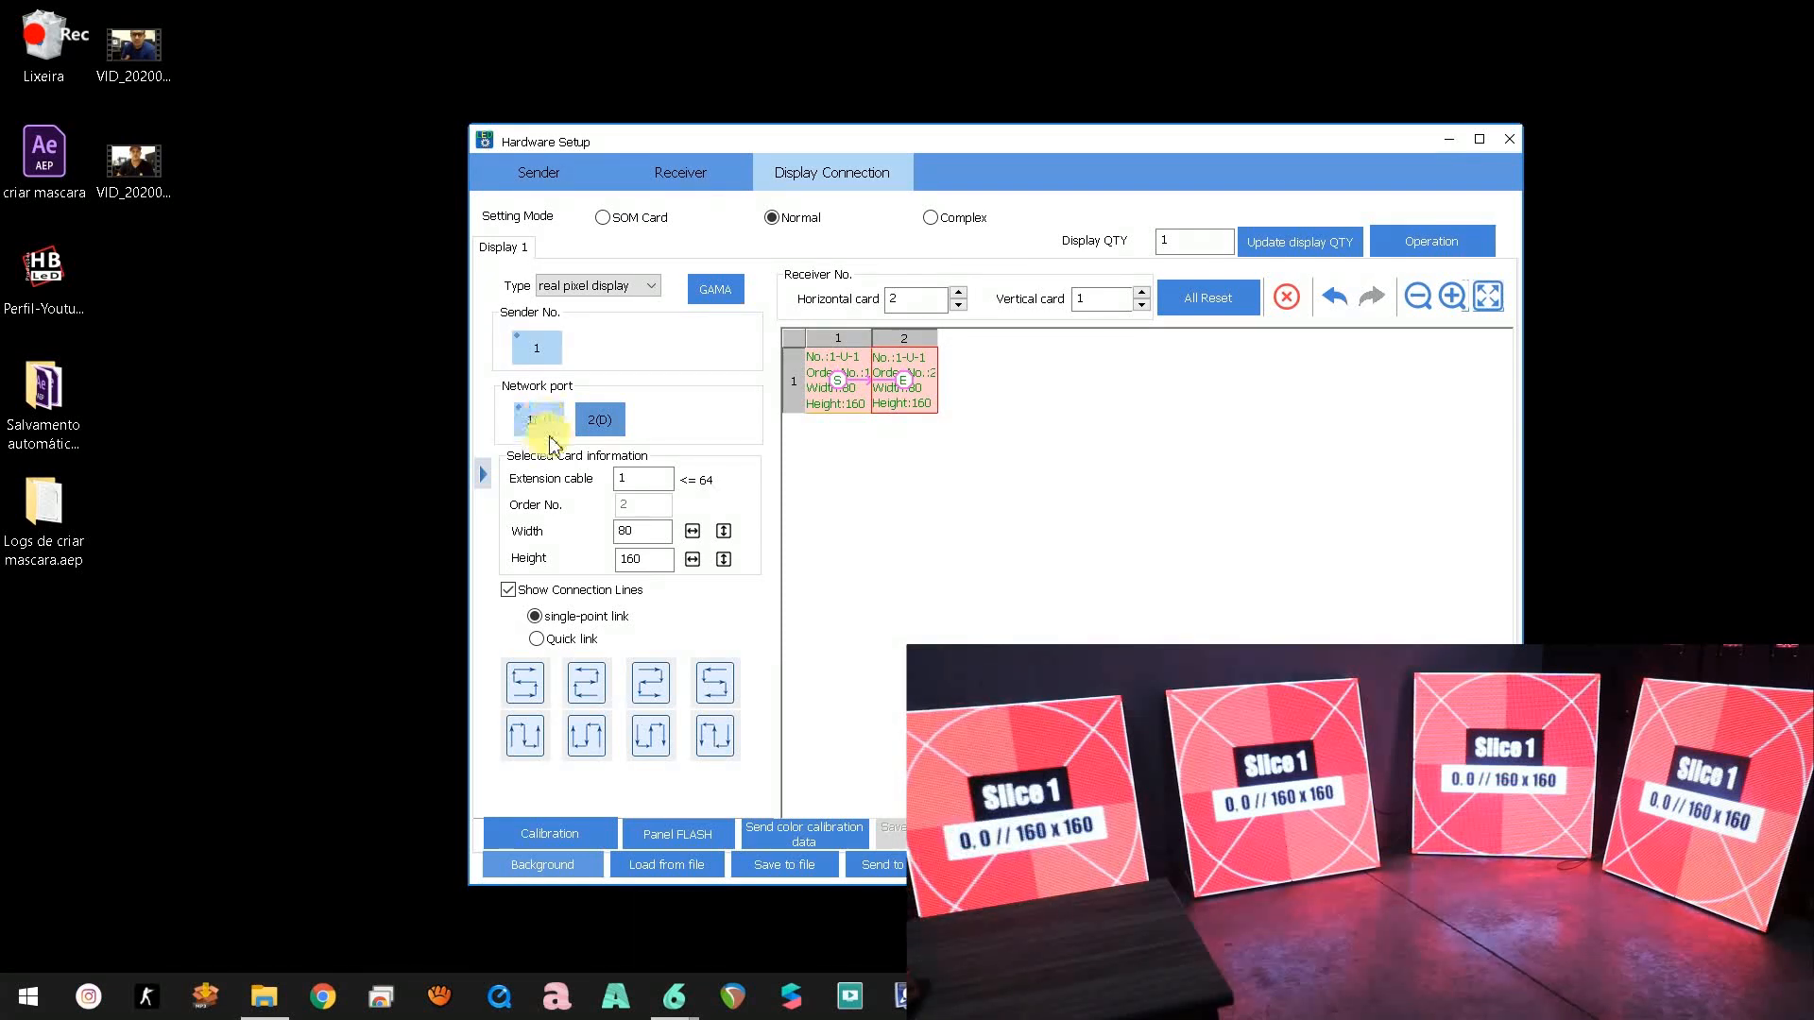
pyautogui.click(598, 427)
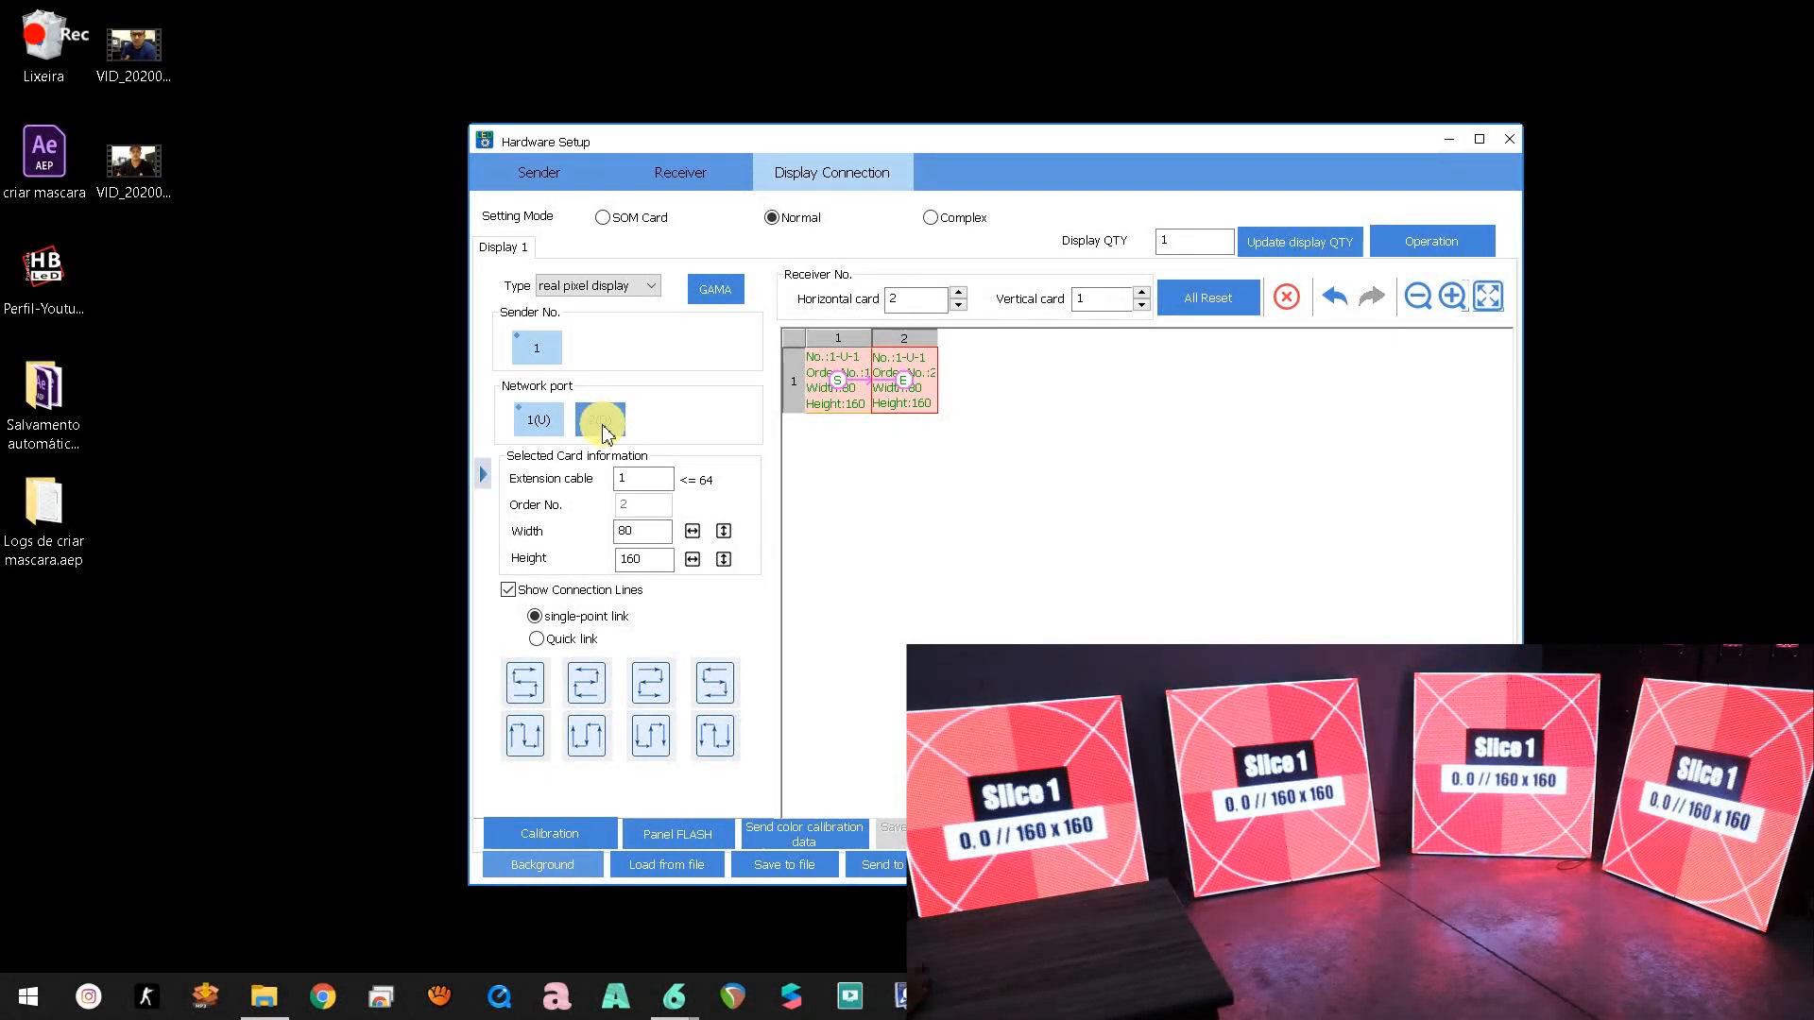
pyautogui.rightClick(377, 403)
pyautogui.click(411, 467)
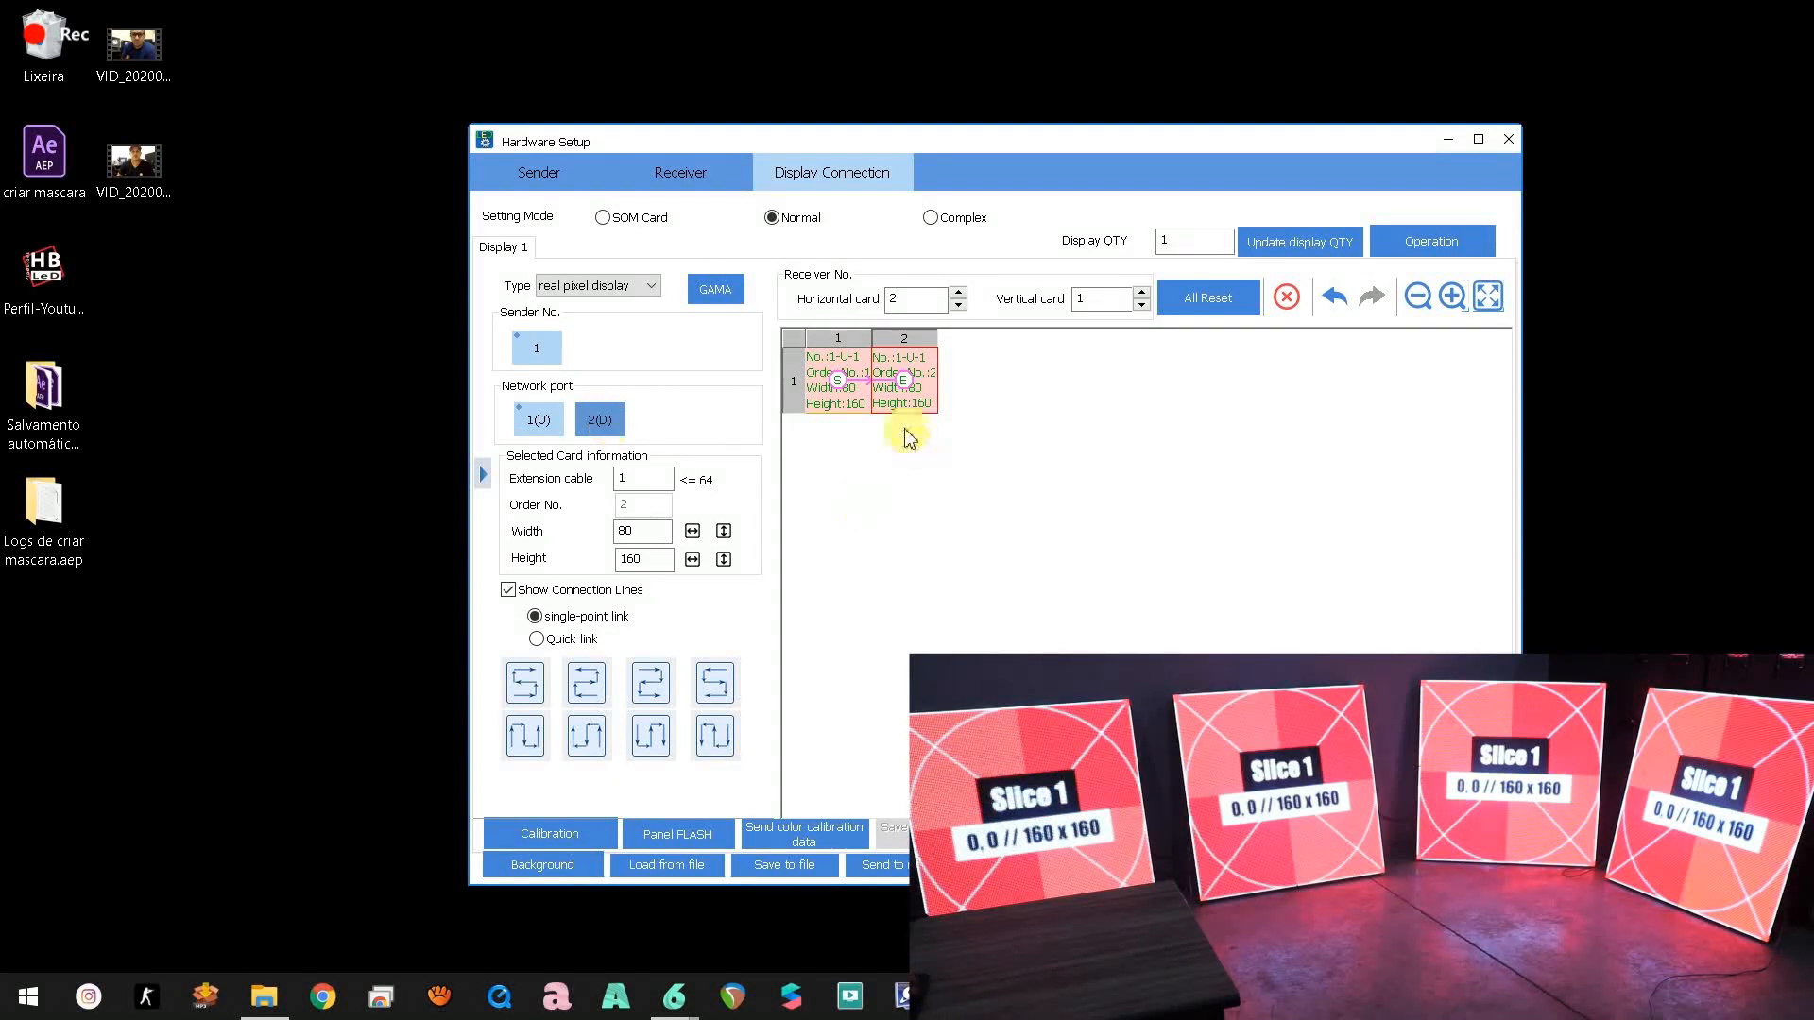
pyautogui.click(847, 390)
pyautogui.click(860, 390)
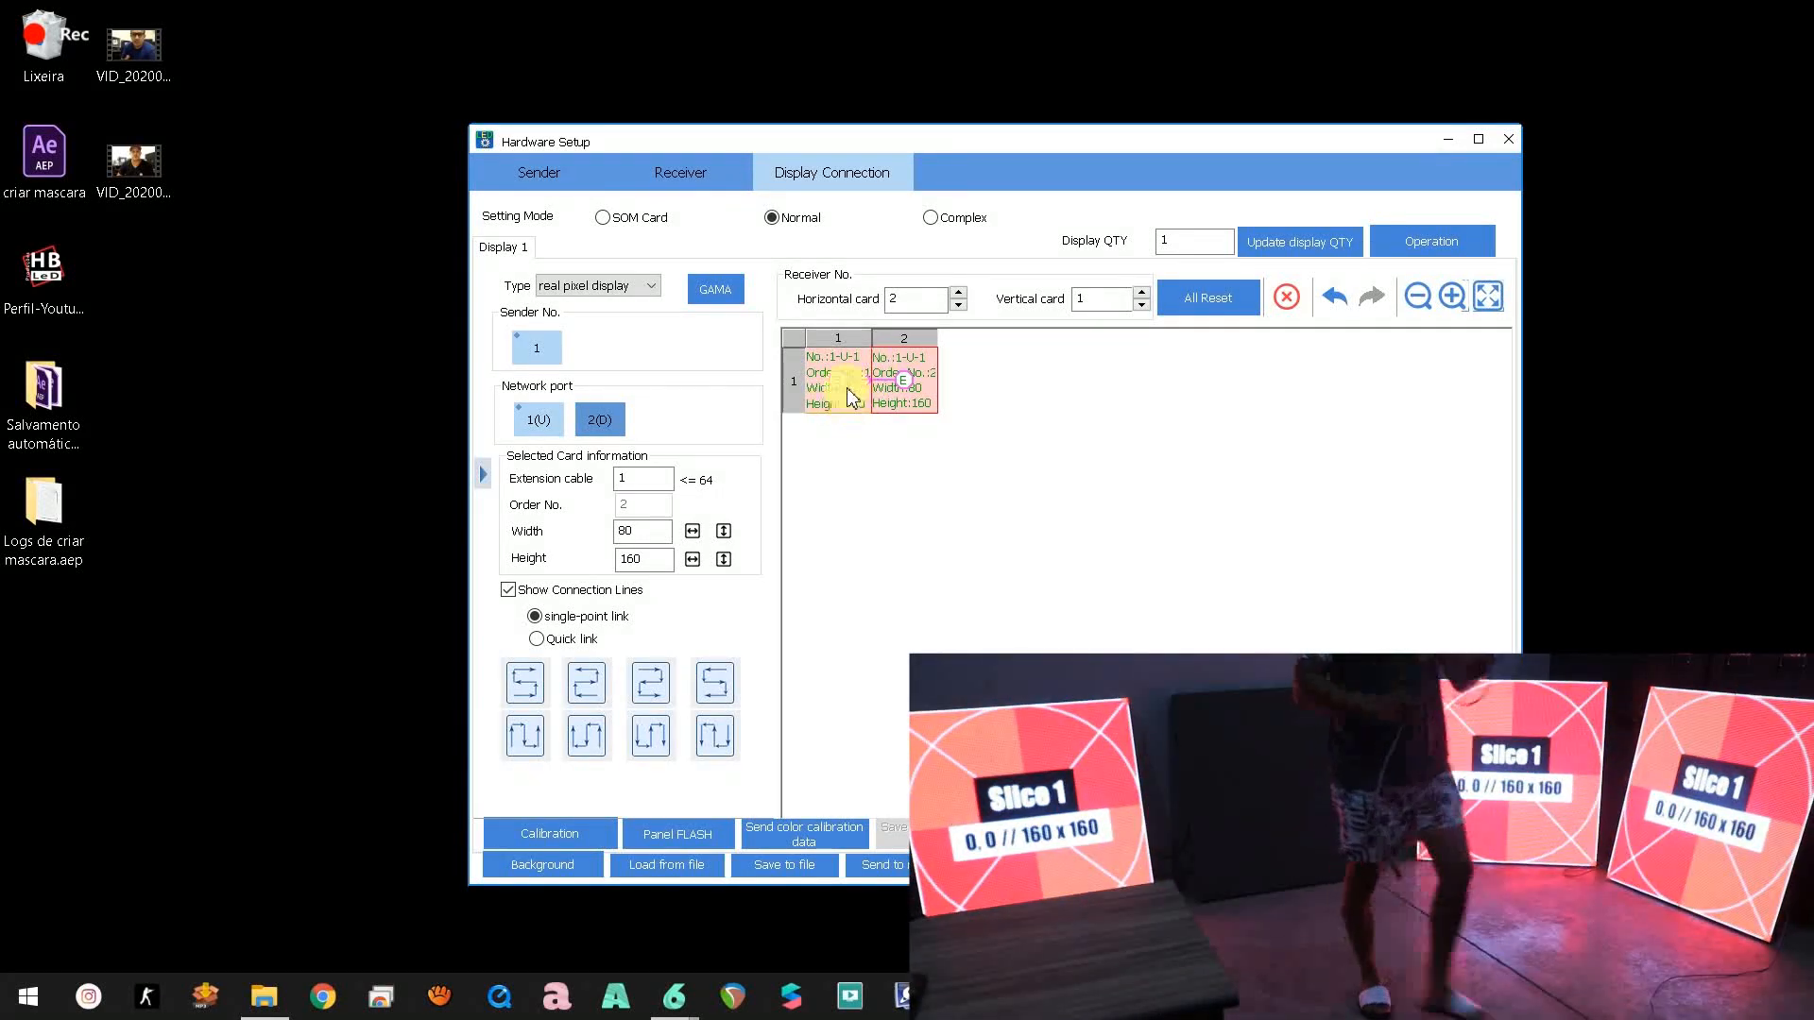
# Step: Switch the active sender network port for Display 1 to 2(D)
pyautogui.click(539, 419)
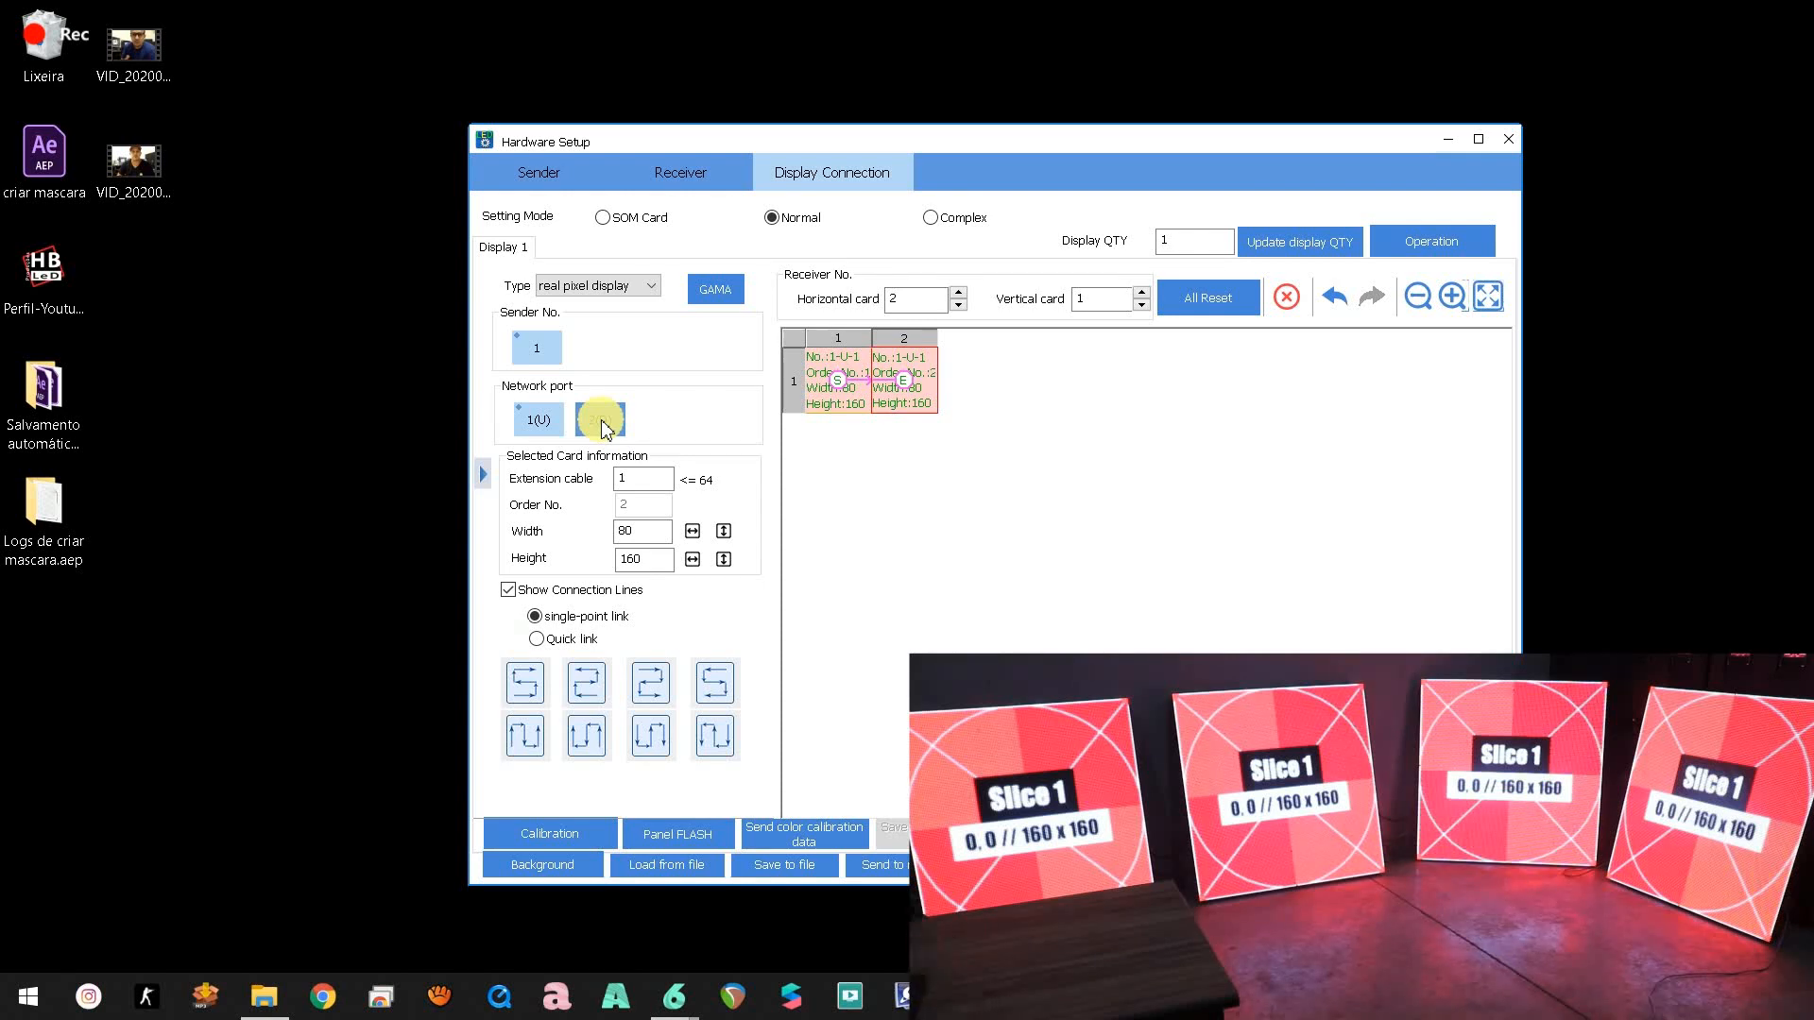
pyautogui.click(540, 424)
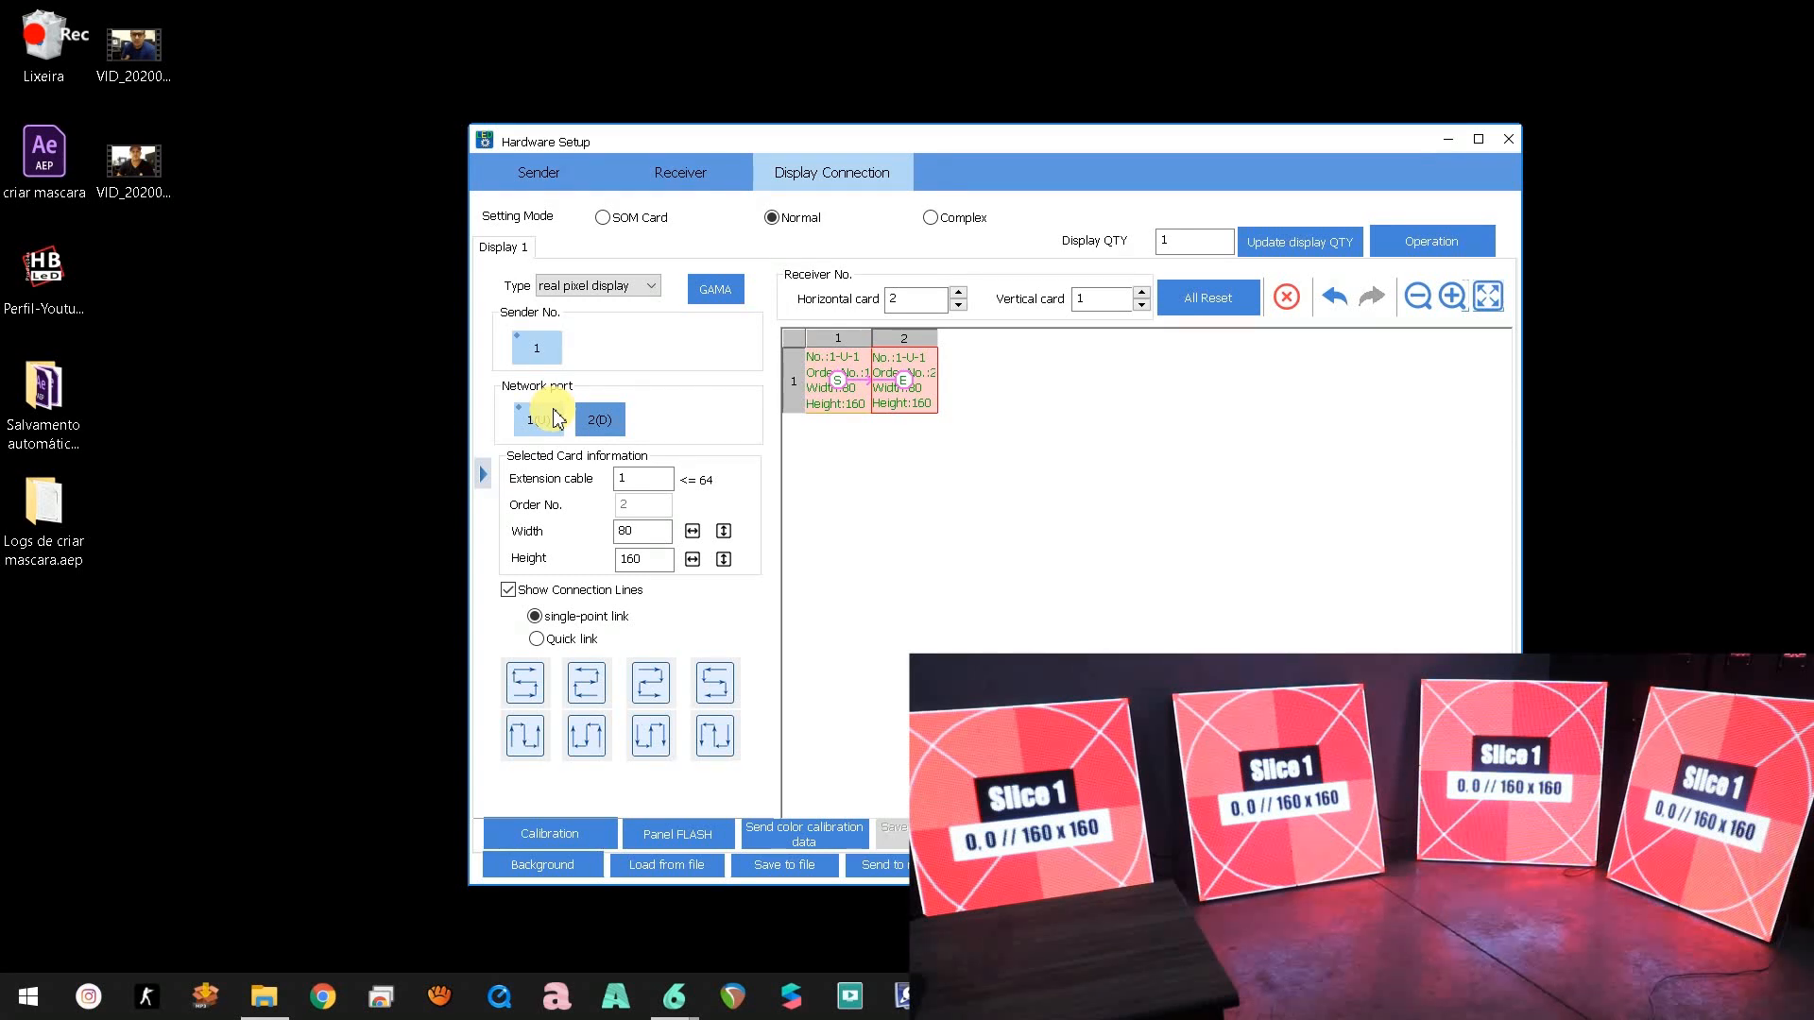
pyautogui.click(601, 421)
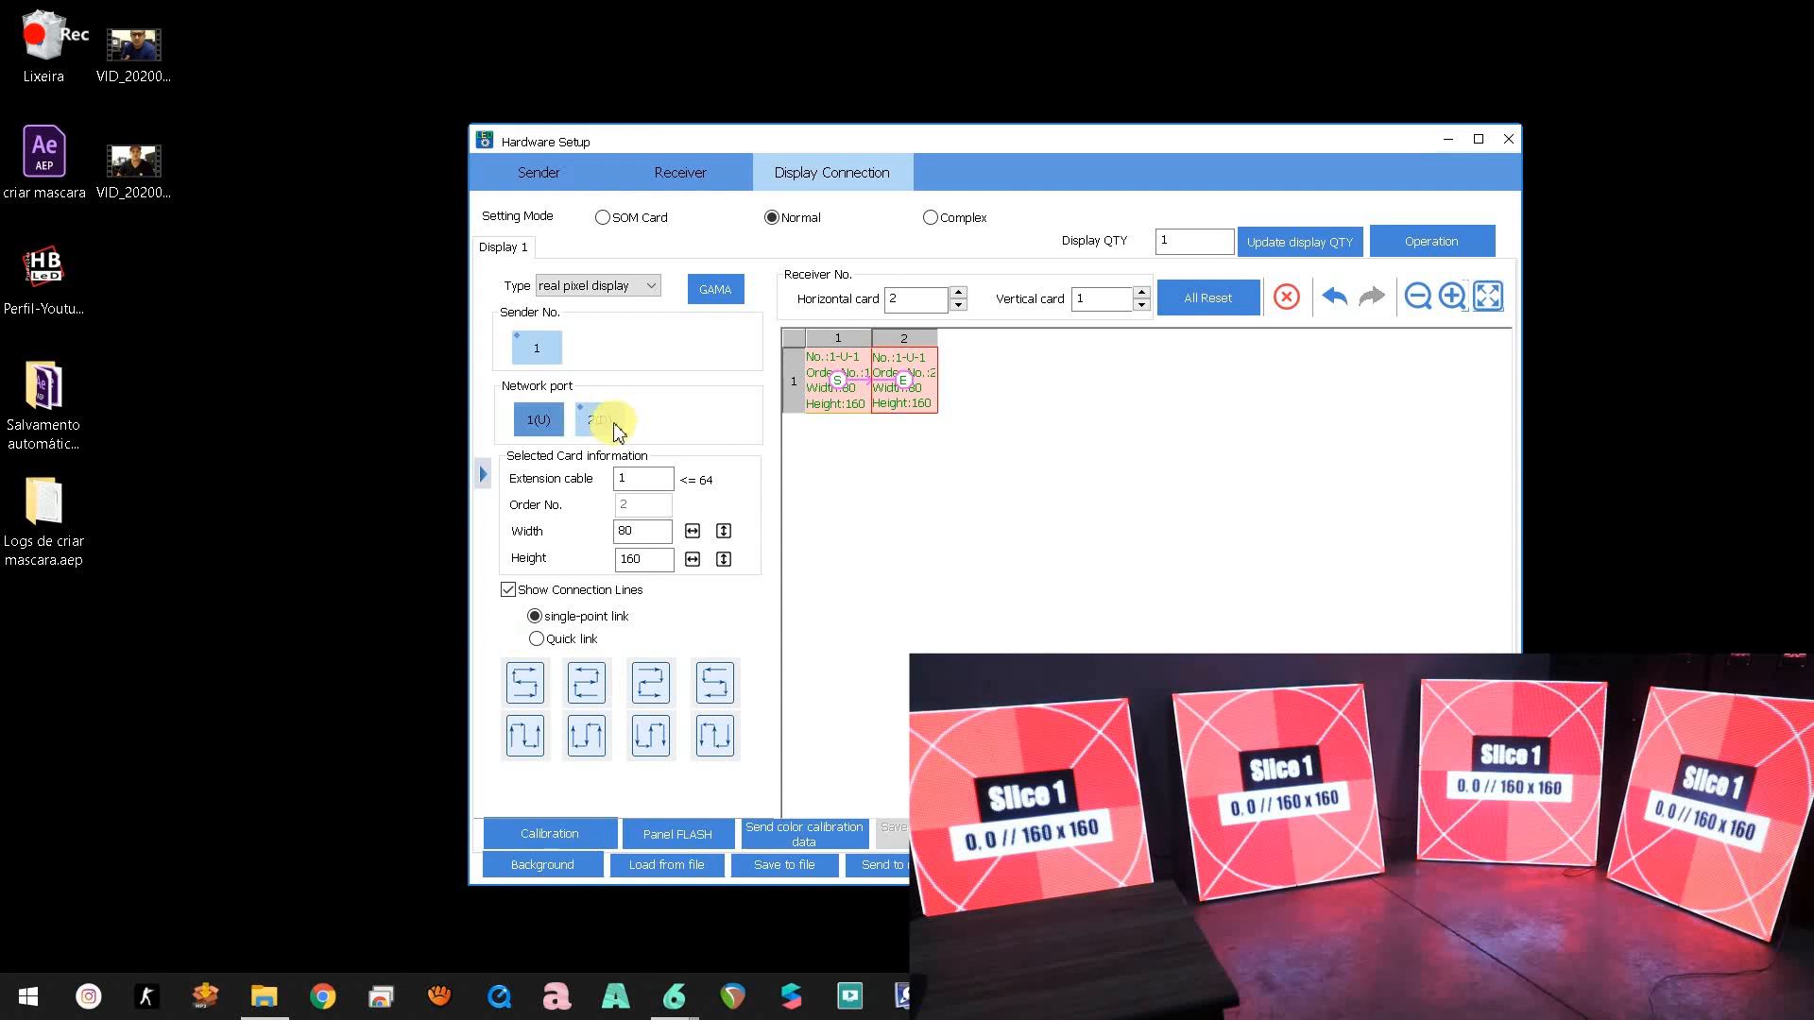